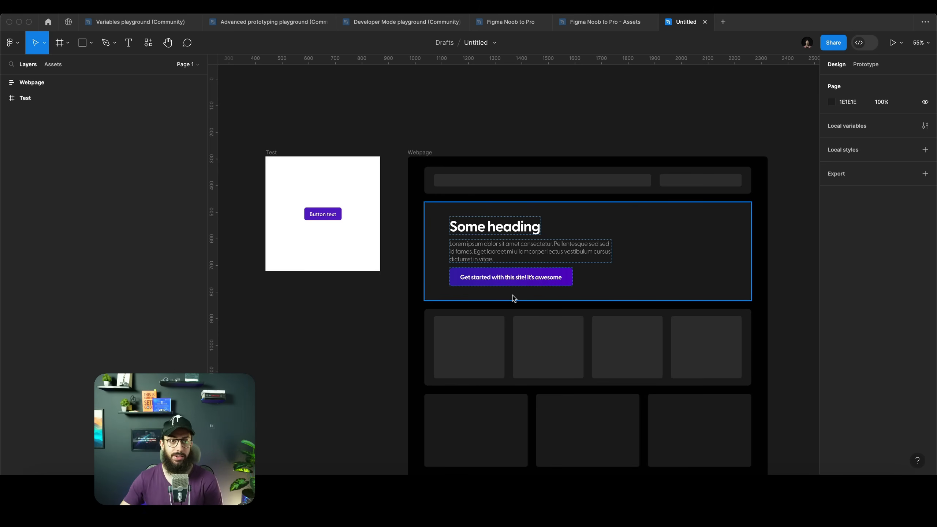
pyautogui.click(173, 24)
pyautogui.click(270, 23)
pyautogui.click(363, 24)
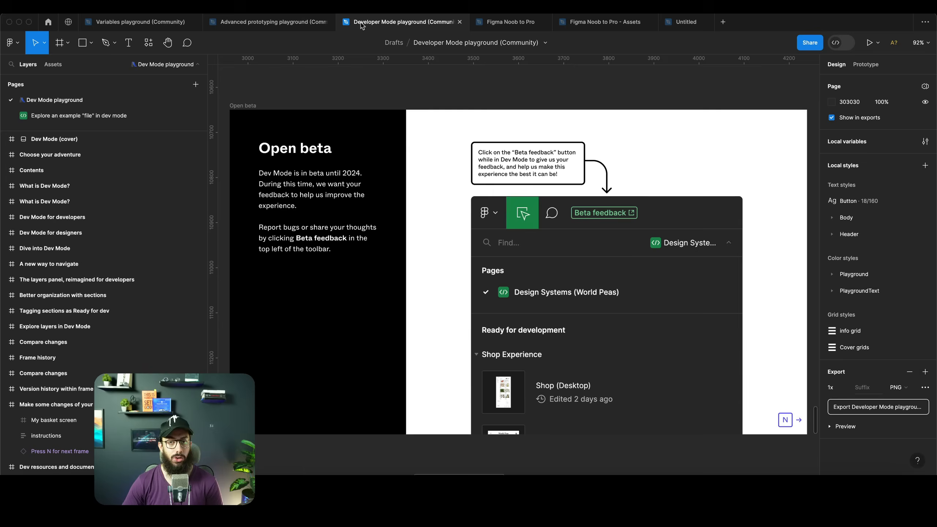
pyautogui.click(675, 28)
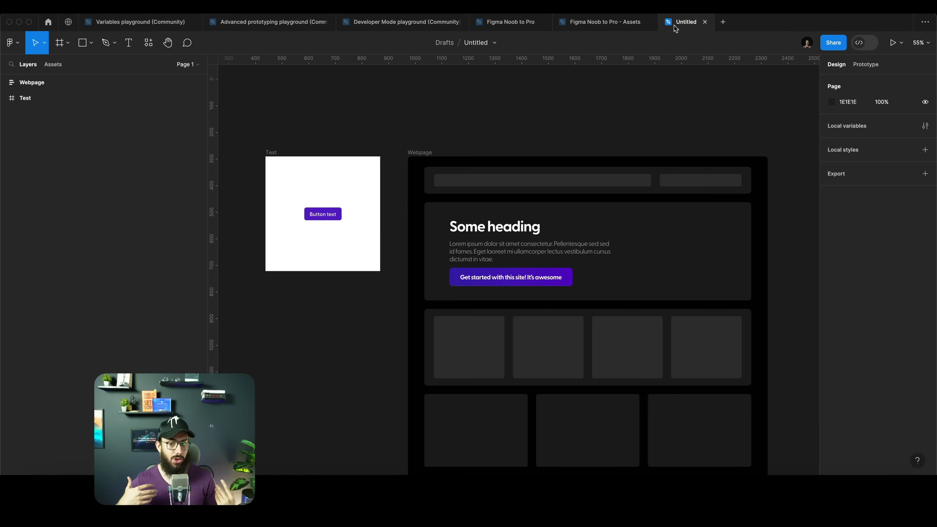
pyautogui.click(458, 194)
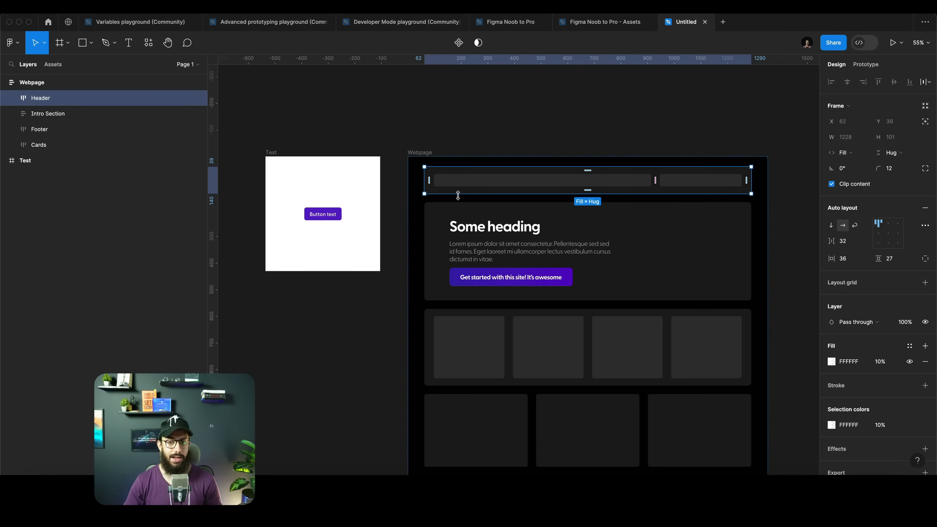
pyautogui.click(412, 152)
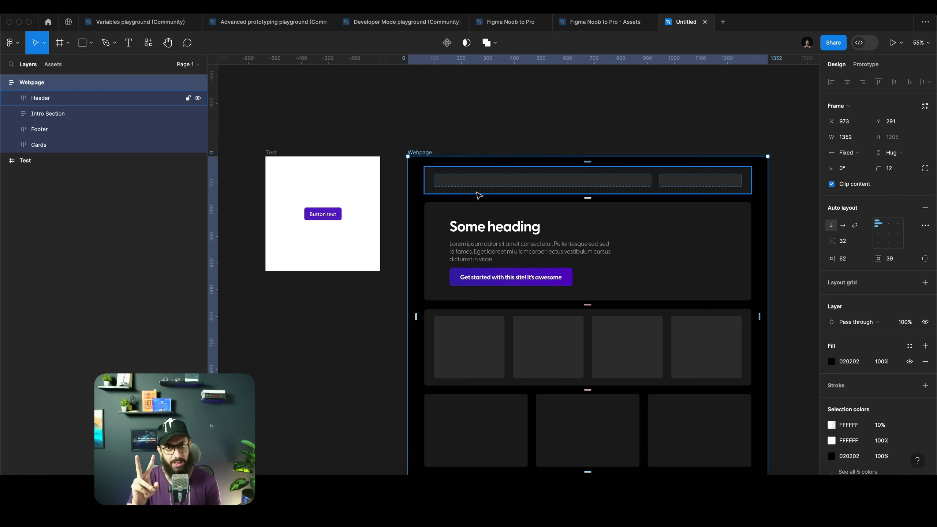
pyautogui.click(513, 322)
pyautogui.moveTo(544, 317); pyautogui.dragTo(214, 300)
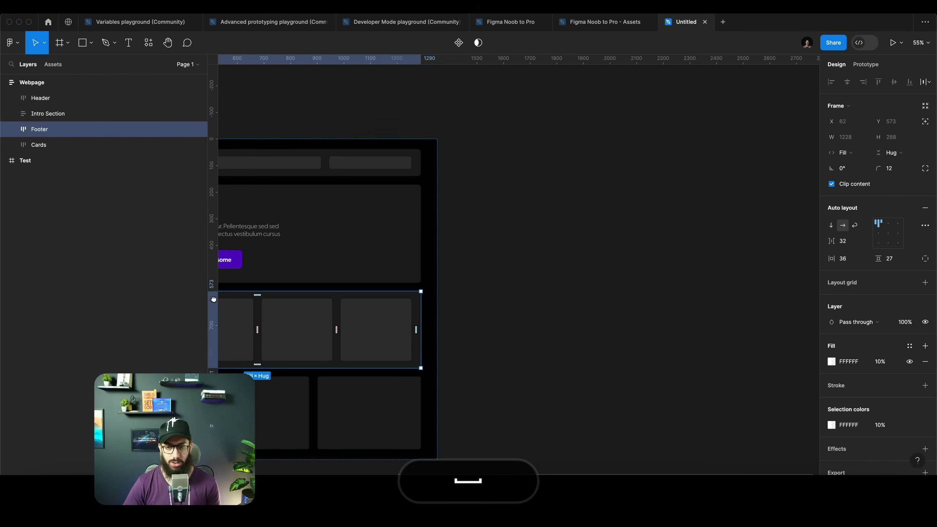
pyautogui.moveTo(280, 322); pyautogui.dragTo(484, 167)
pyautogui.press('super+z')
pyautogui.scroll(5, 320, 176)
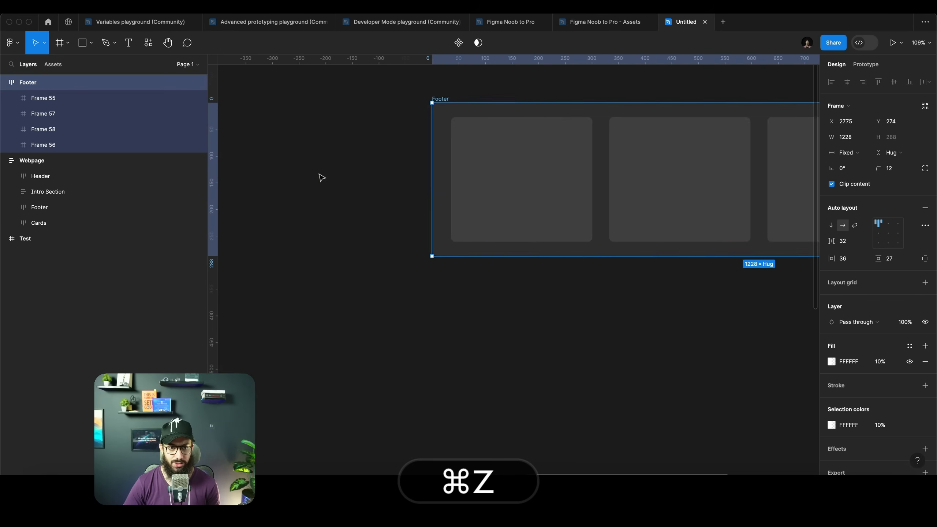
pyautogui.press('z')
pyautogui.keyDown('alt'); pyautogui.click(511, 181); pyautogui.keyUp('alt')
pyautogui.keyDown('alt'); pyautogui.click(512, 181); pyautogui.keyUp('alt')
pyautogui.press('super+x')
pyautogui.press('z')
pyautogui.click(390, 182)
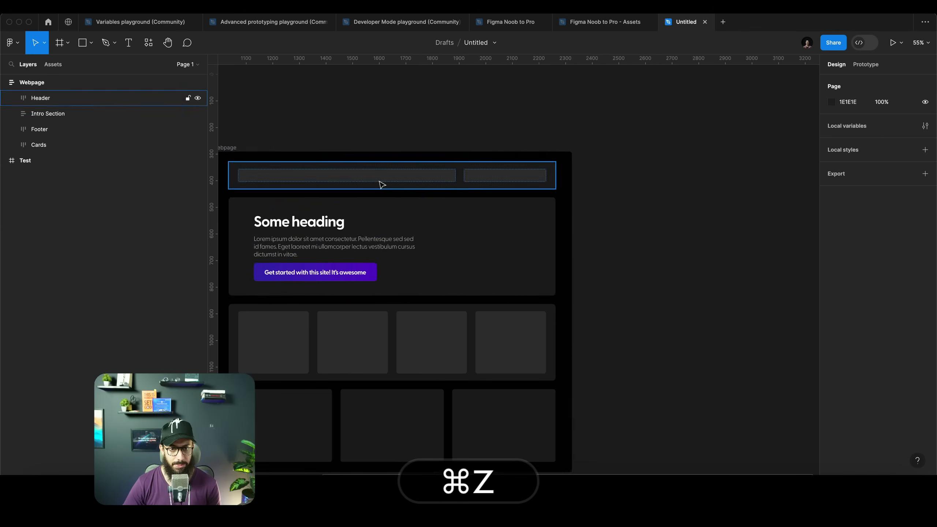
# Remove the header, intro section and bottom card row from the webpage frame
pyautogui.click(381, 184)
pyautogui.keyDown('shift'); pyautogui.click(370, 273); pyautogui.keyUp('shift')
pyautogui.keyDown('shift'); pyautogui.click(347, 427); pyautogui.keyUp('shift')
pyautogui.press('super+x')
pyautogui.moveTo(650, 253); pyautogui.dragTo(726, 253)
pyautogui.click(319, 184)
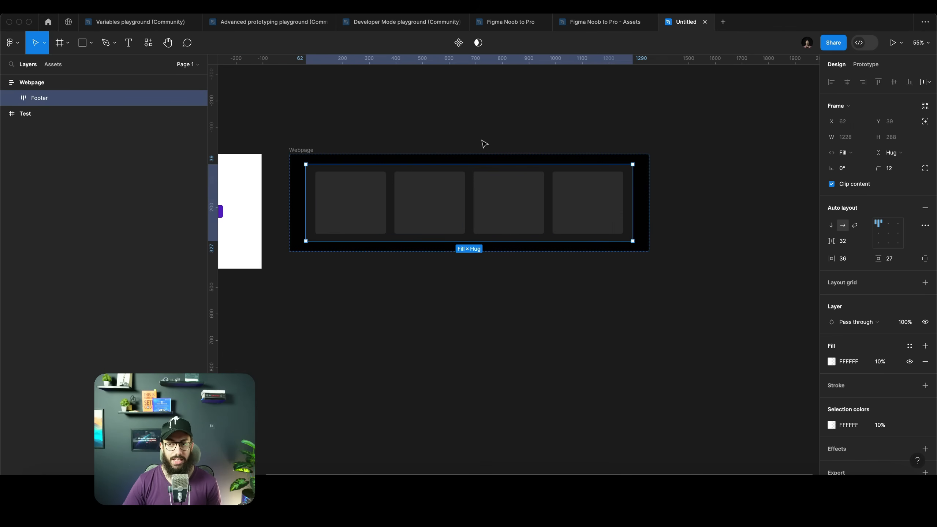
# Set the footer's auto layout to wrap
pyautogui.click(854, 225)
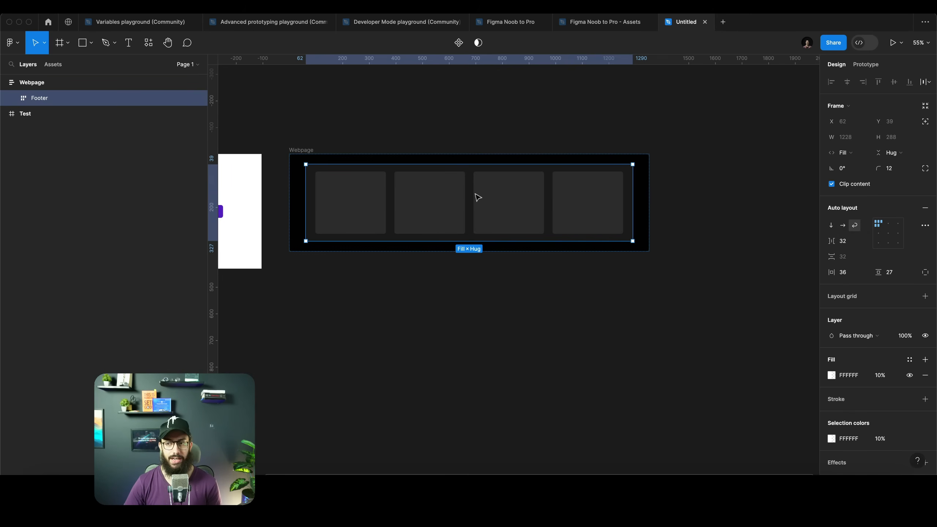
pyautogui.click(299, 157)
pyautogui.moveTo(650, 181); pyautogui.dragTo(585, 181)
pyautogui.press('super+z')
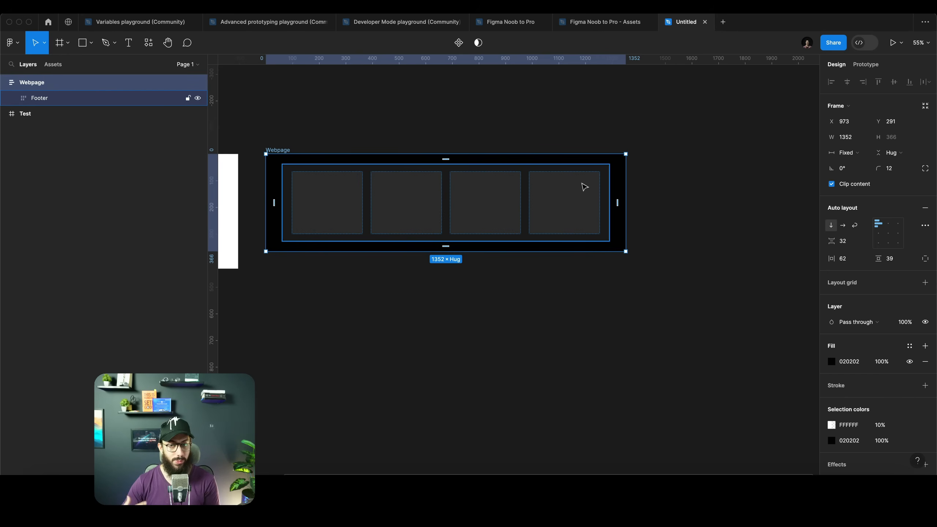
# Select the four cards in the footer and set their width sizing to Fixed
pyautogui.keyDown('super'); pyautogui.click(581, 187); pyautogui.keyUp('super')
pyautogui.keyDown('shift'); pyautogui.keyDown('super'); pyautogui.click(480, 189); pyautogui.keyUp('super'); pyautogui.keyUp('shift')
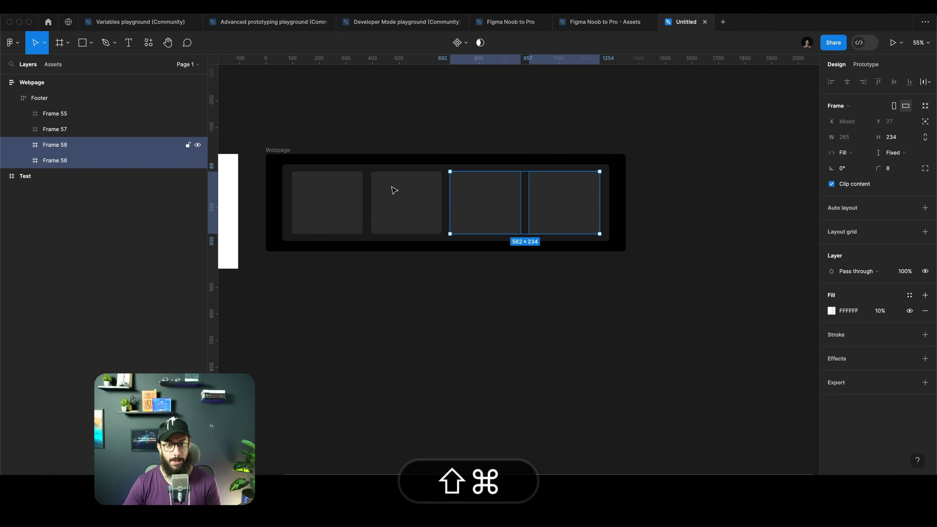
pyautogui.keyDown('shift'); pyautogui.keyDown('super'); pyautogui.click(389, 189); pyautogui.keyUp('super'); pyautogui.keyUp('shift')
pyautogui.keyDown('shift'); pyautogui.keyDown('super'); pyautogui.click(324, 197); pyautogui.keyUp('super'); pyautogui.keyUp('shift')
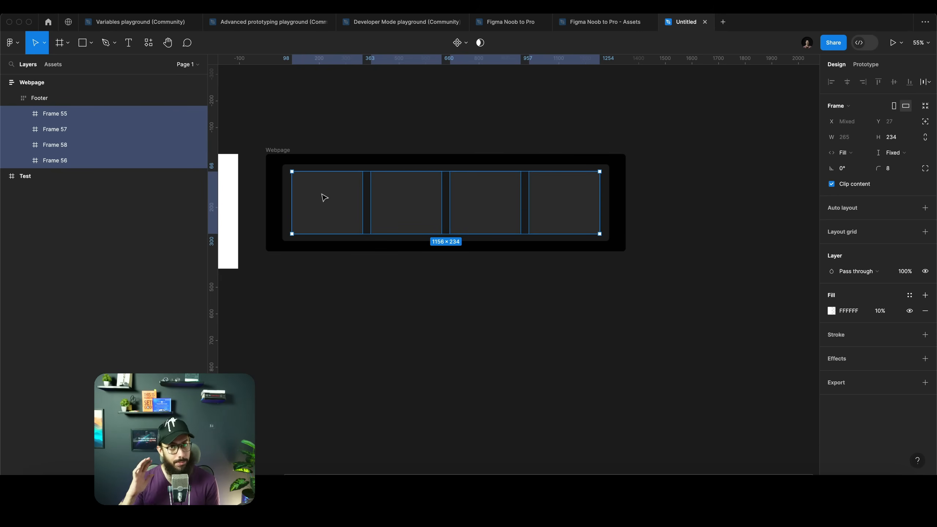
pyautogui.press('super+Left')
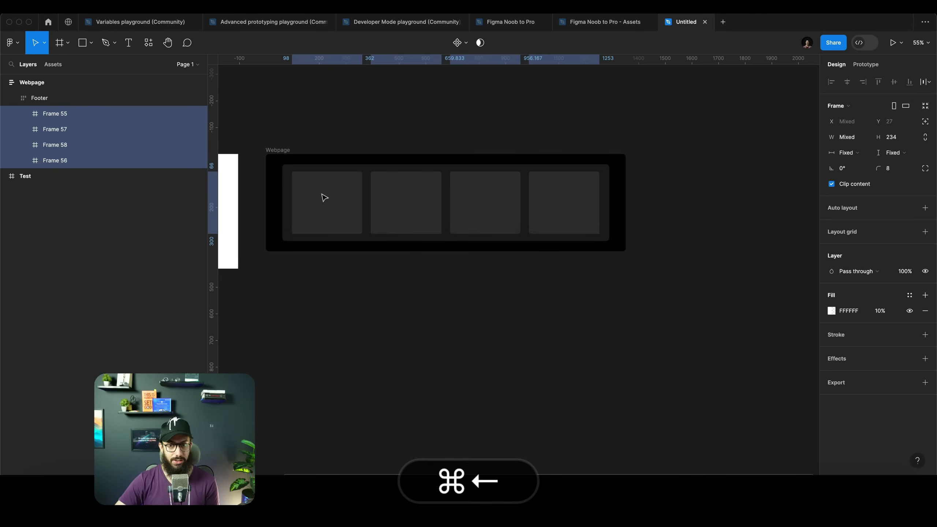
# Set the four cards' width to 250
pyautogui.click(864, 137)
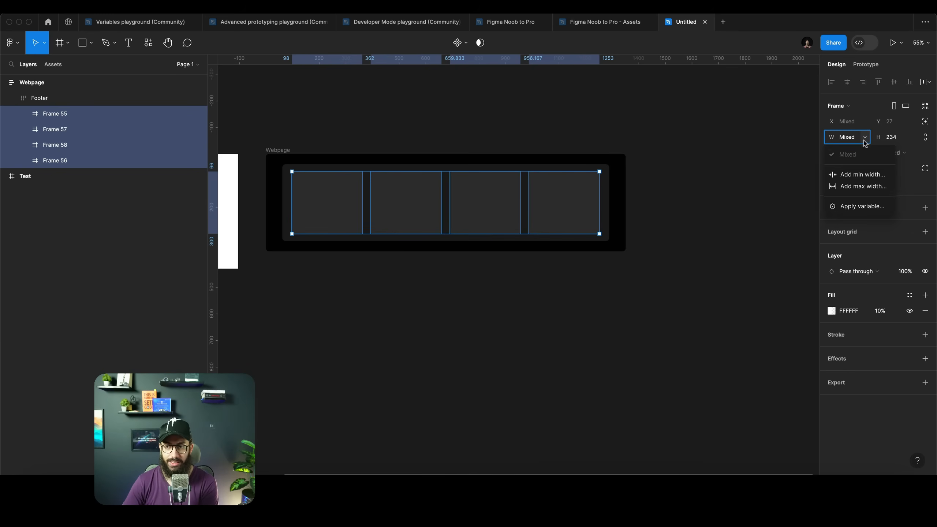
pyautogui.click(864, 137)
pyautogui.click(849, 139)
pyautogui.write('250')
pyautogui.press('Return')
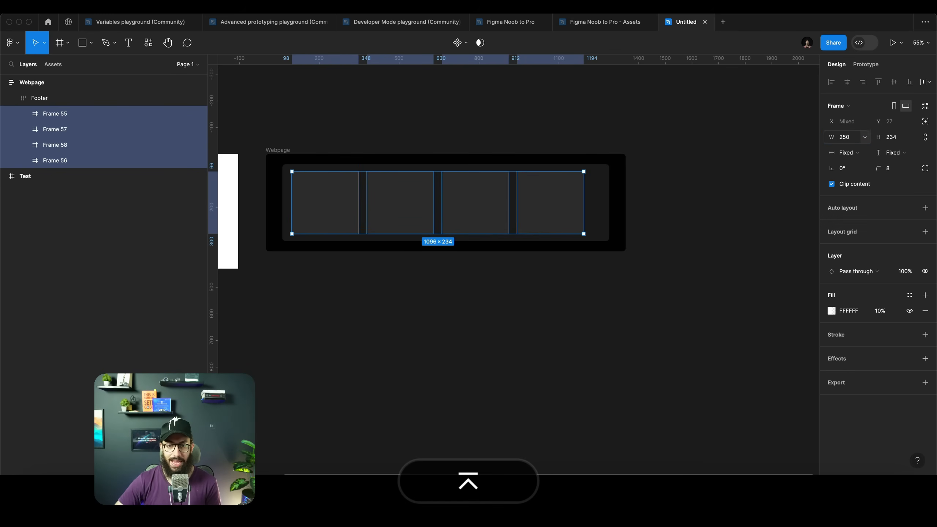
# Widen the webpage frame to about 1495, and undo the last four changes
pyautogui.click(645, 155)
pyautogui.click(288, 152)
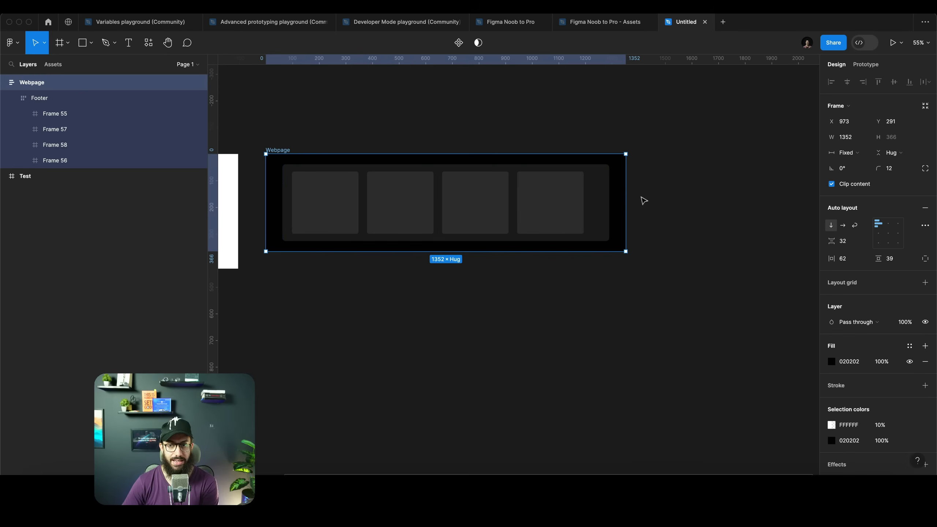
pyautogui.moveTo(627, 197); pyautogui.dragTo(663, 201)
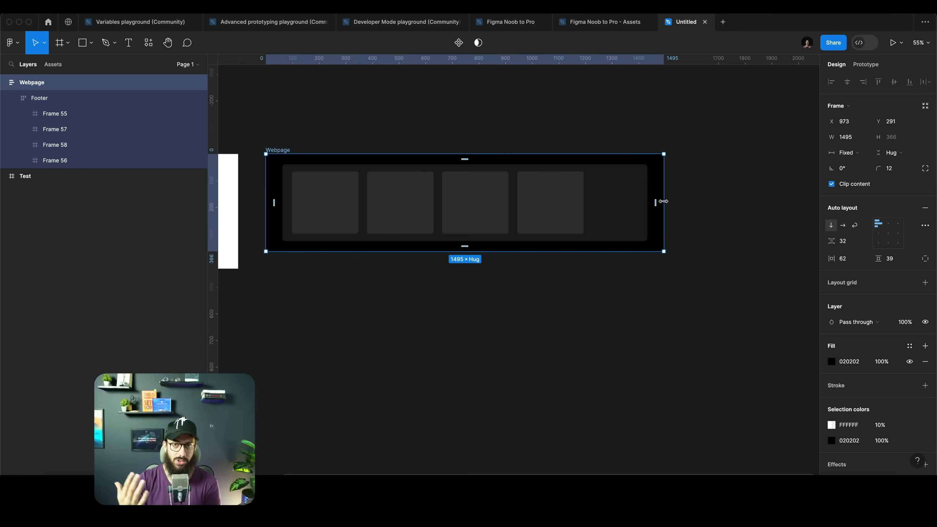
pyautogui.press('super+z')
pyautogui.press('super+z')
pyautogui.press('super+z')
pyautogui.press('super+z')
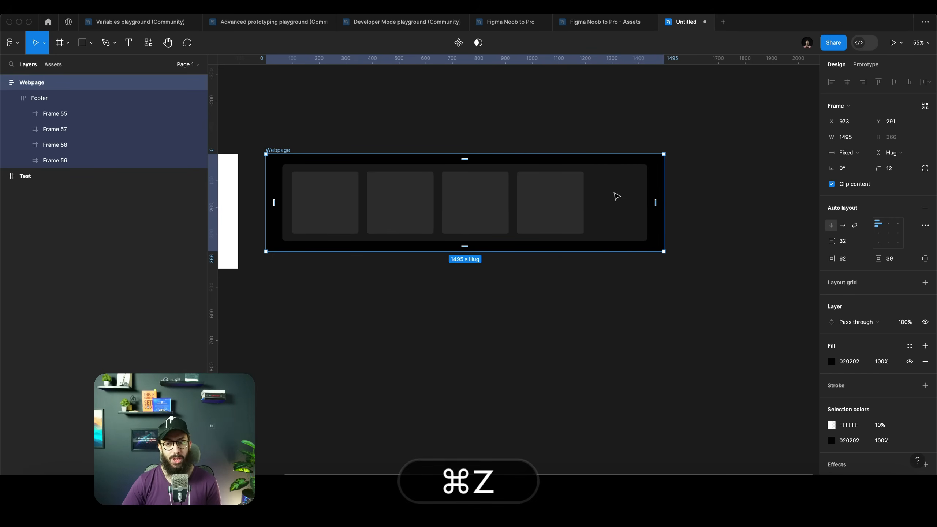
pyautogui.press('super+z')
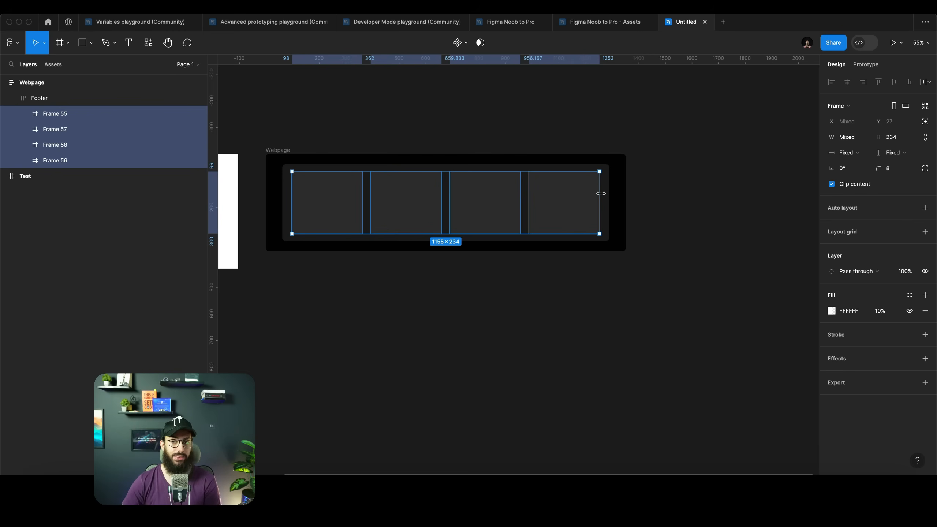
# Add a maximum width of 1000 to the footer
pyautogui.click(641, 177)
pyautogui.click(293, 174)
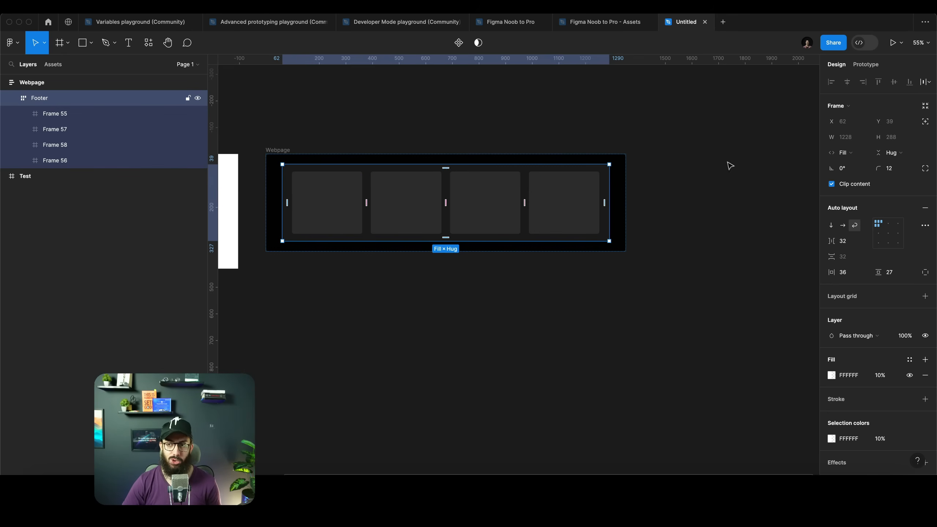
pyautogui.click(866, 137)
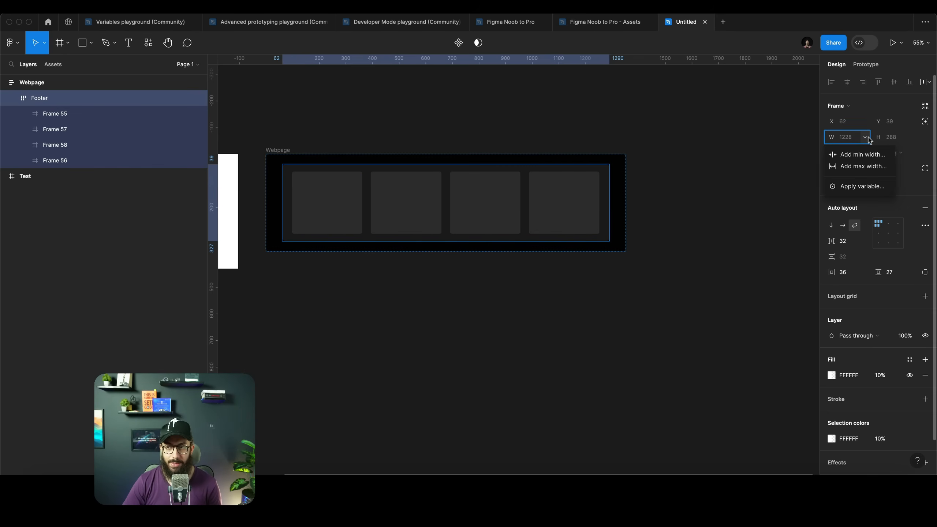
pyautogui.click(860, 169)
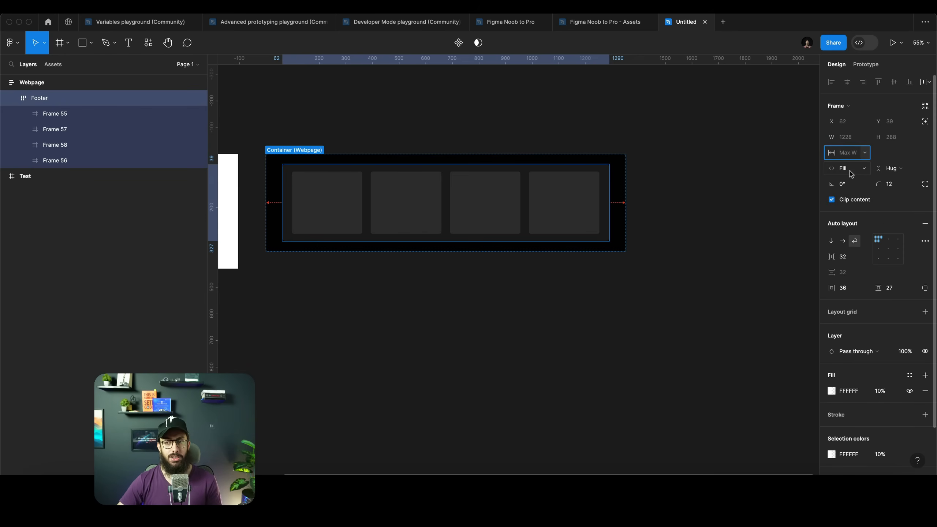
pyautogui.write('1000')
pyautogui.press('Return')
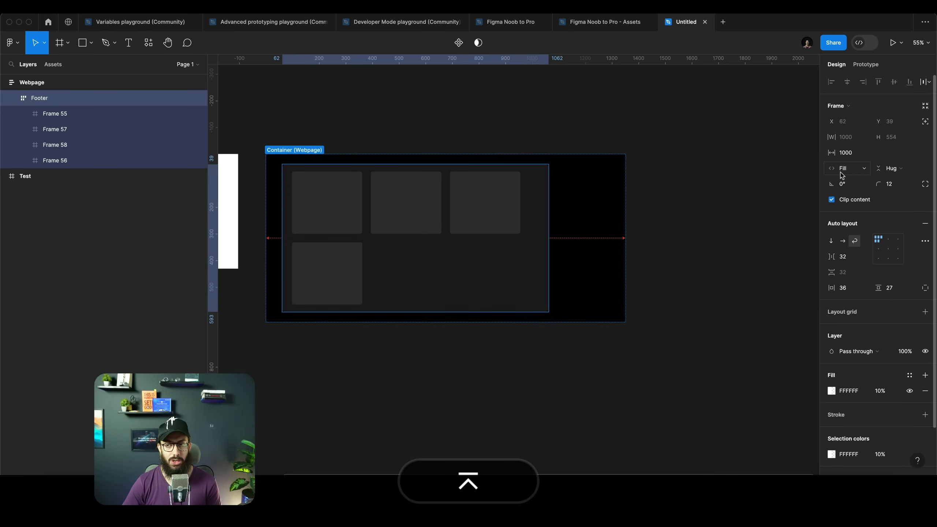
# Set the footer's maximum width to 1200
pyautogui.click(854, 153)
pyautogui.write('1200')
pyautogui.press('Return')
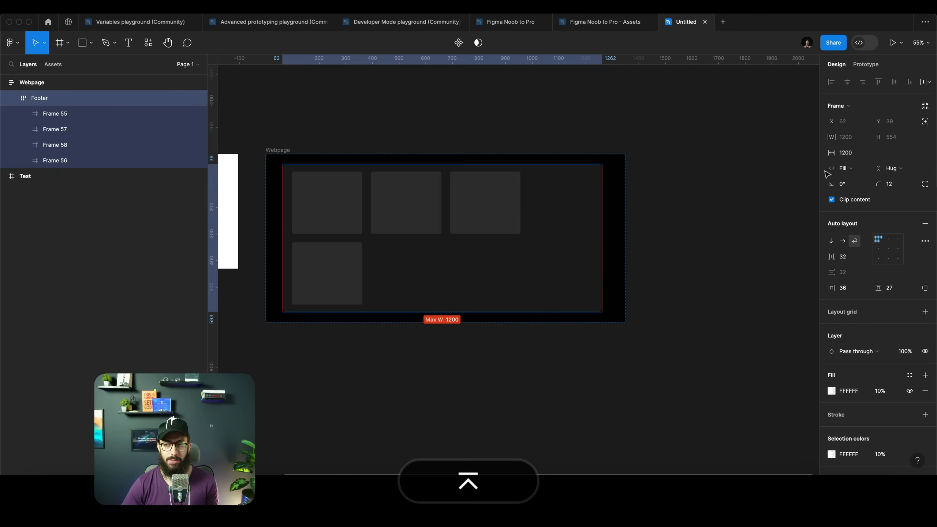
# Set the footer's maximum width to 1600
pyautogui.click(848, 152)
pyautogui.write('1600')
pyautogui.press('Return')
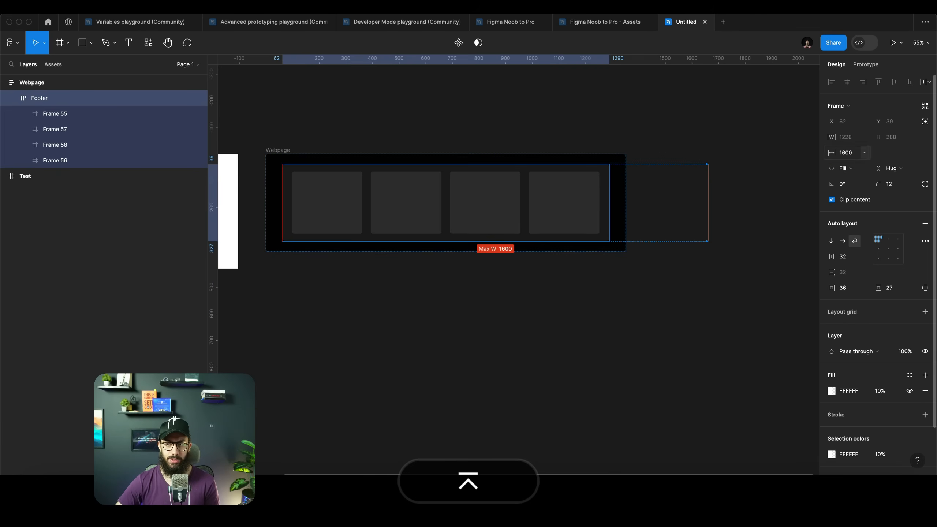
# Widen the webpage frame to about 1663
pyautogui.click(277, 150)
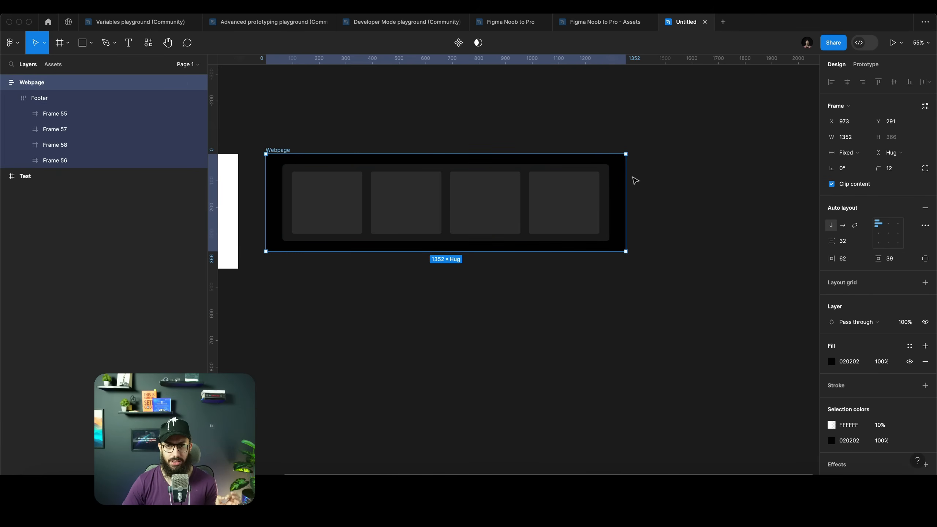
pyautogui.moveTo(626, 181); pyautogui.dragTo(709, 181)
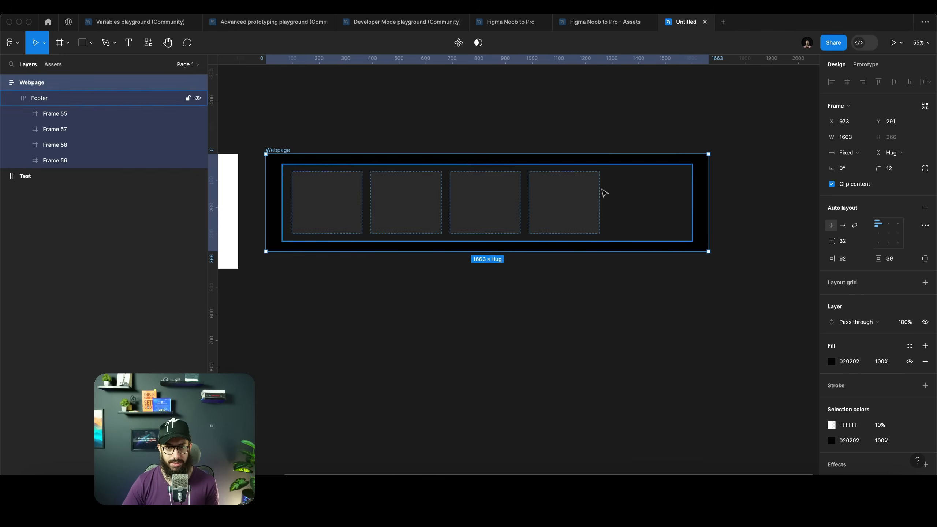
# Select all four cards and set their width to Fill
pyautogui.doubleClick(342, 188)
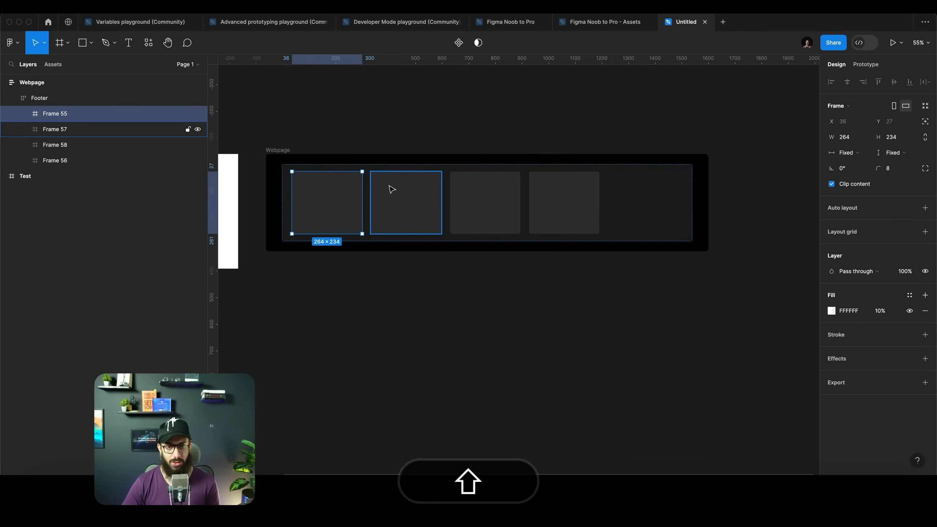
pyautogui.hotkey('shift', 'Return')
pyautogui.press('Return')
pyautogui.click(865, 137)
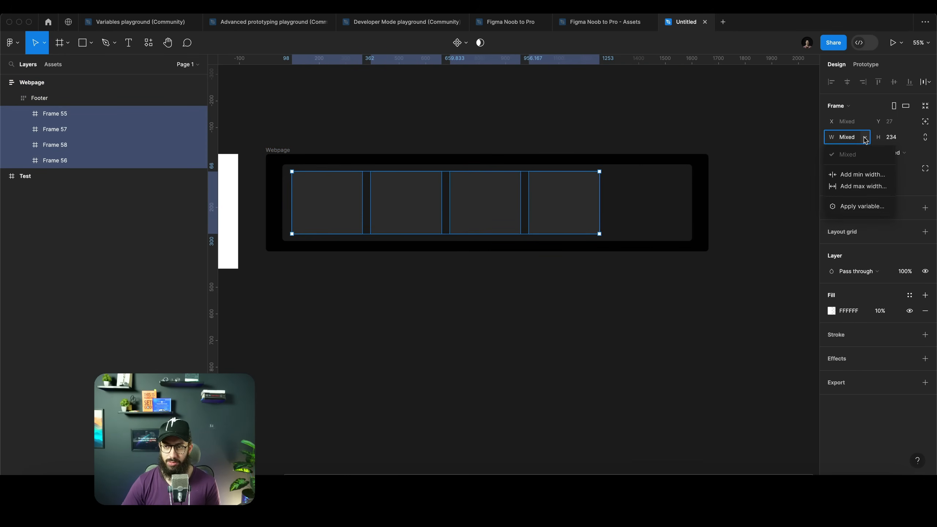
pyautogui.click(864, 137)
pyautogui.click(845, 152)
pyautogui.click(849, 165)
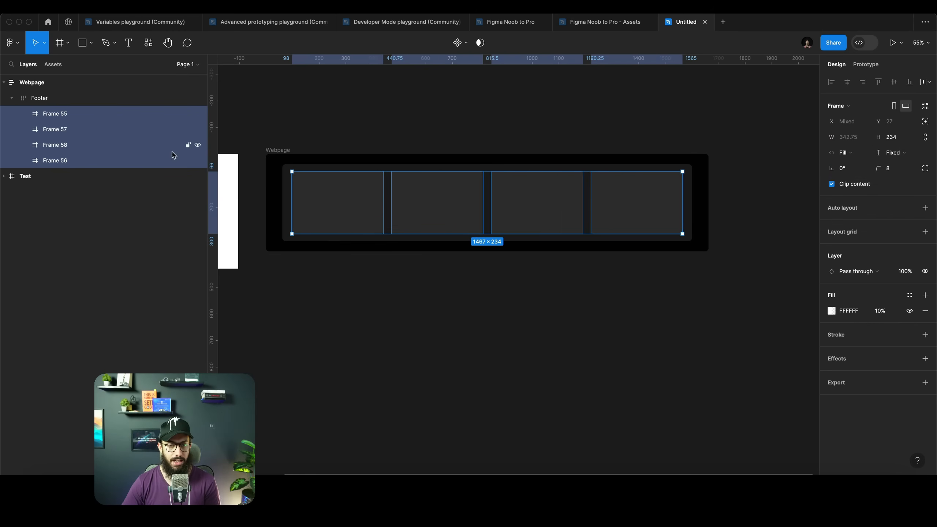
# Widen the webpage frame to about 2329
pyautogui.click(273, 149)
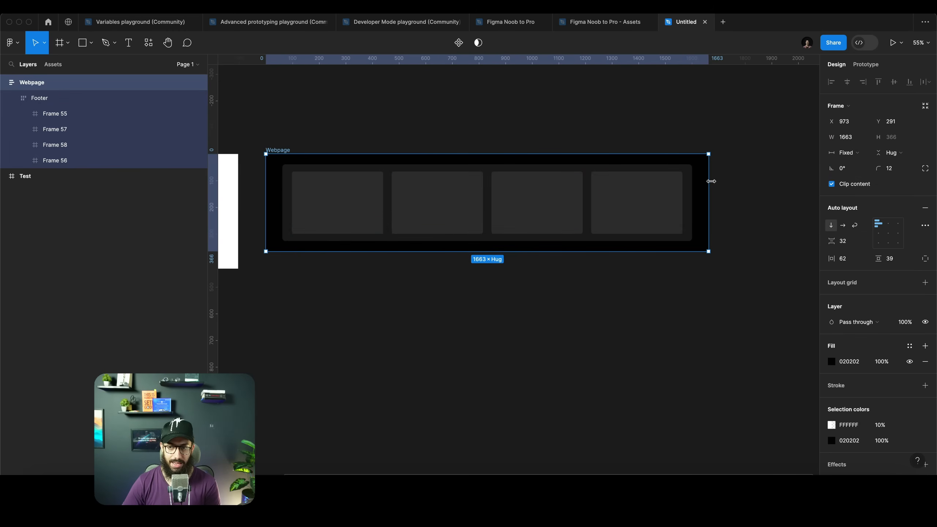
pyautogui.moveTo(711, 181); pyautogui.dragTo(765, 180)
pyautogui.scroll(-3, 678, 179)
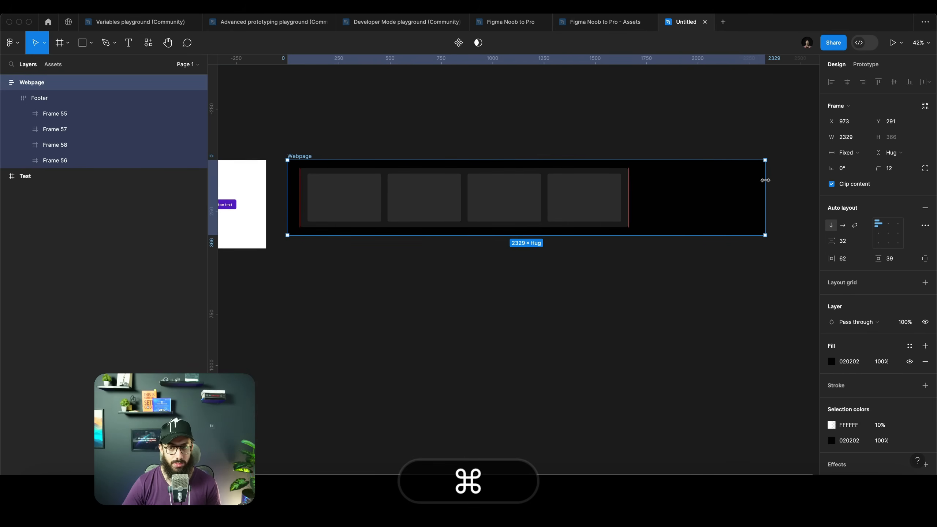
# Set the webpage frame's auto layout alignment to center
pyautogui.click(889, 233)
pyautogui.moveTo(757, 200); pyautogui.dragTo(797, 201)
pyautogui.scroll(-3, 680, 212)
pyautogui.scroll(-3, 680, 212)
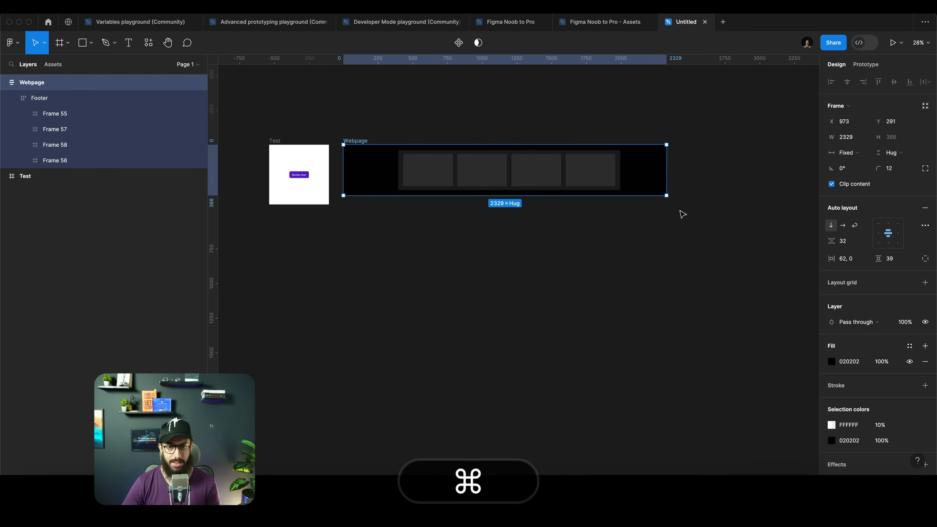
# Widen the webpage frame to about 2509
pyautogui.moveTo(667, 181); pyautogui.dragTo(690, 182)
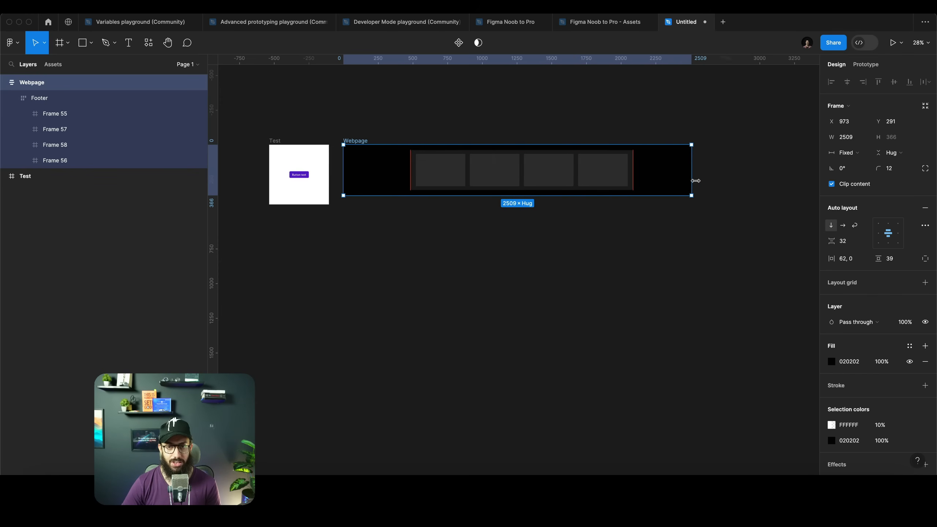
pyautogui.scroll(3, 554, 119)
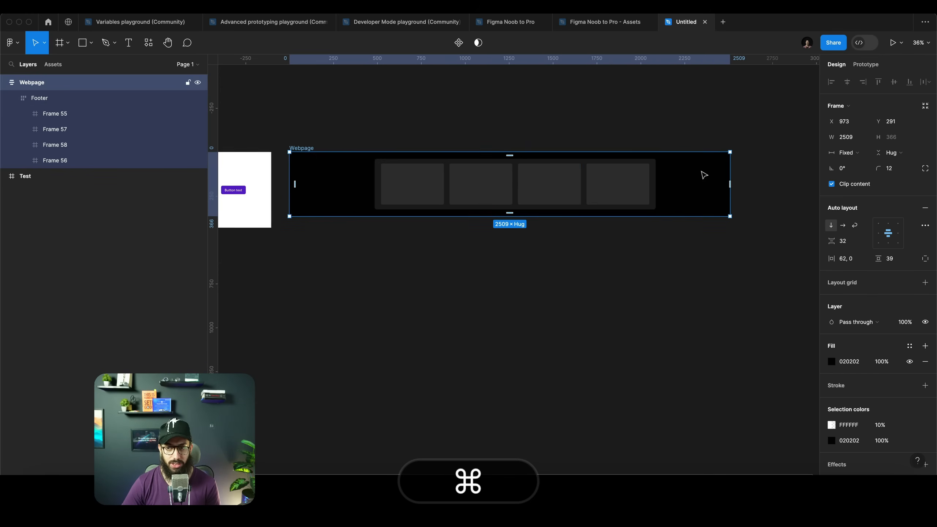
# Resize the webpage frame to about 1870 wide
pyautogui.moveTo(730, 175); pyautogui.dragTo(450, 181)
pyautogui.moveTo(526, 185); pyautogui.dragTo(616, 182)
pyautogui.keyDown('ctrl'); pyautogui.scroll(3, 397, 146); pyautogui.keyUp('ctrl')
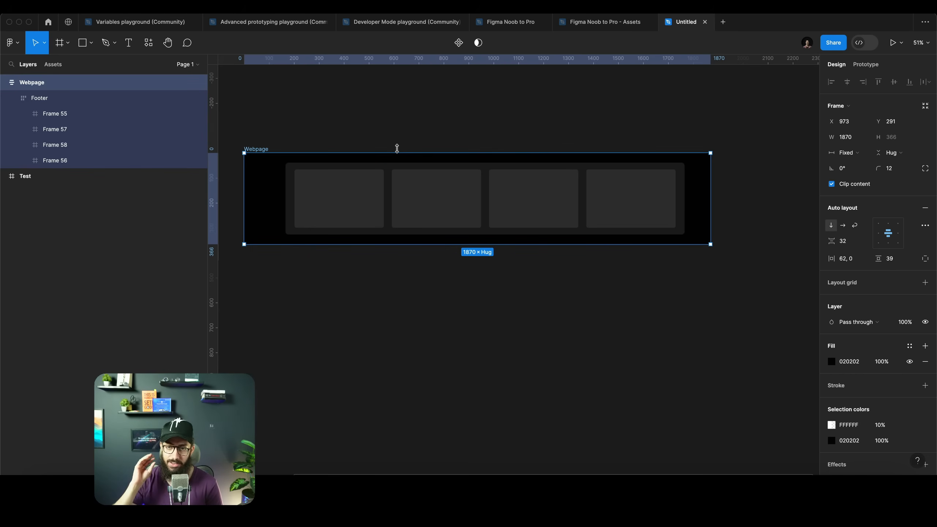
# Select all four cards and give them a minimum width of 320
pyautogui.keyDown('super'); pyautogui.click(374, 189); pyautogui.keyUp('super')
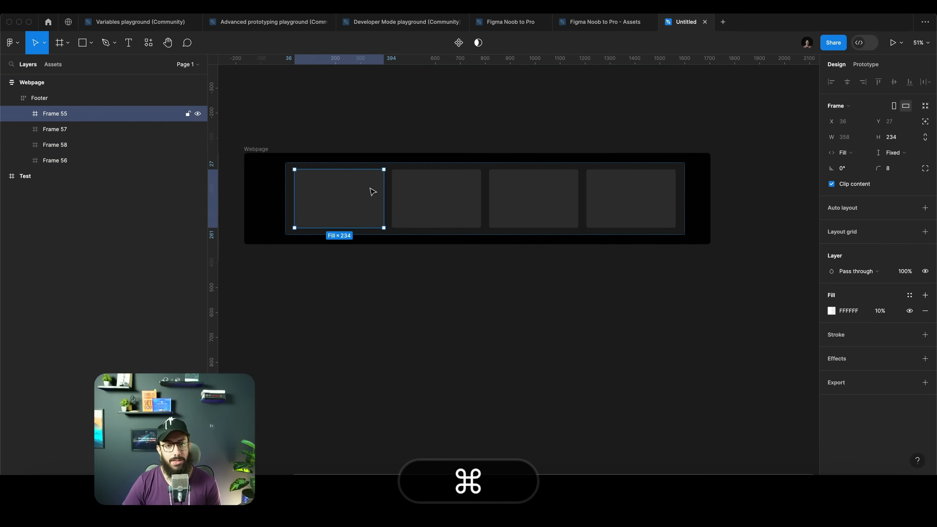
pyautogui.keyDown('shift'); pyautogui.keyDown('super'); pyautogui.click(432, 194); pyautogui.keyUp('super'); pyautogui.keyUp('shift')
pyautogui.keyDown('shift'); pyautogui.keyDown('super'); pyautogui.click(527, 192); pyautogui.keyUp('super'); pyautogui.keyUp('shift')
pyautogui.keyDown('shift'); pyautogui.keyDown('super'); pyautogui.click(641, 194); pyautogui.keyUp('super'); pyautogui.keyUp('shift')
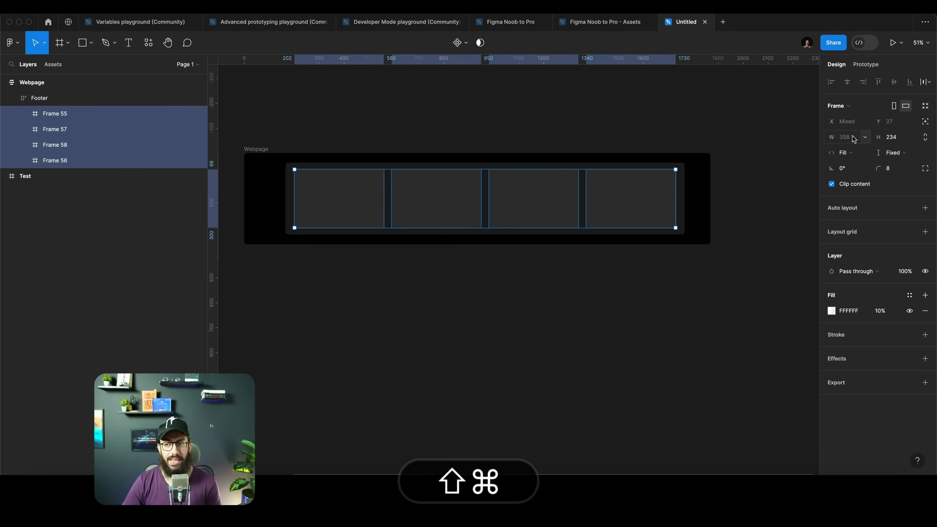
pyautogui.click(864, 137)
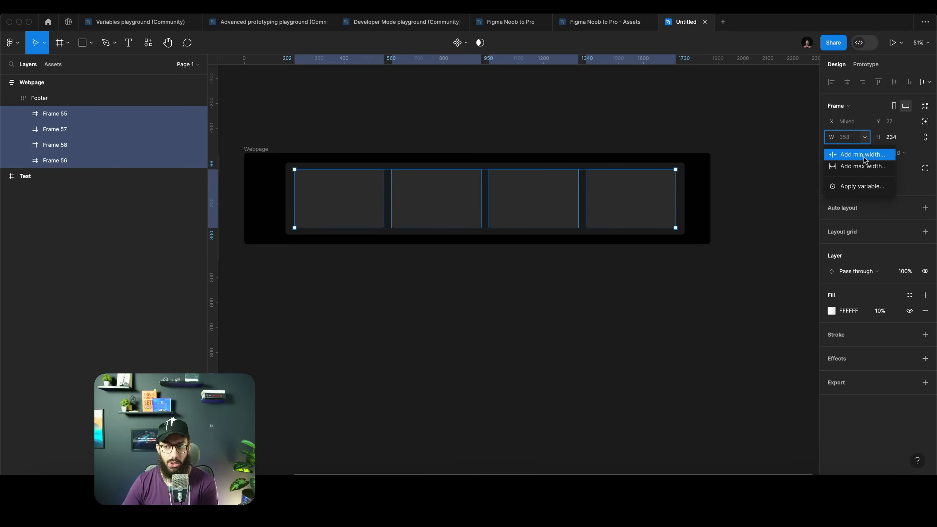
pyautogui.click(863, 156)
pyautogui.write('320')
pyautogui.press('Return')
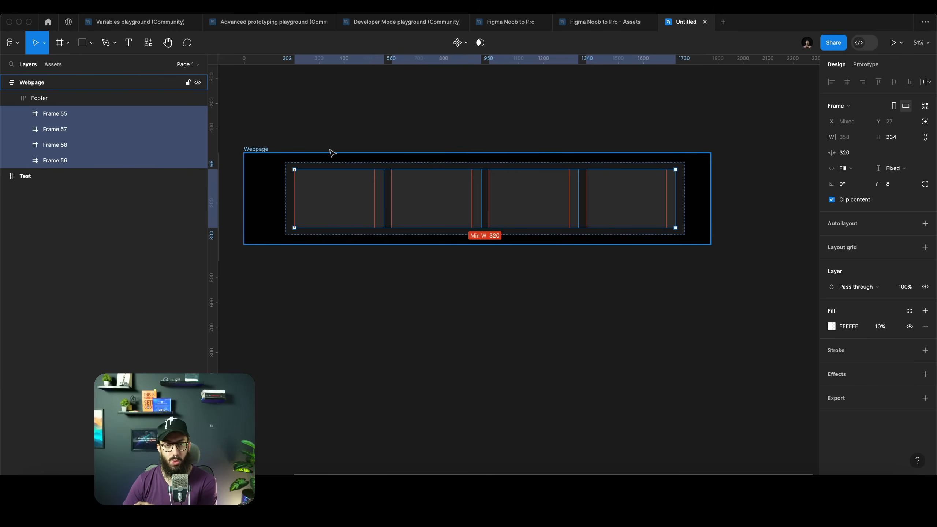
# Resize the webpage frame to about 1792 wide to test the cards' minimum width
pyautogui.click(262, 152)
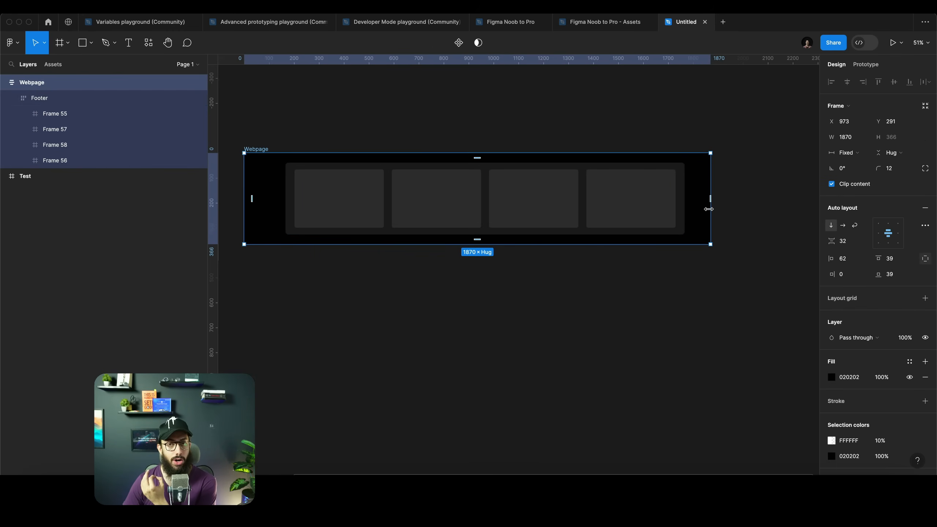
pyautogui.moveTo(709, 209); pyautogui.dragTo(585, 212)
pyautogui.moveTo(505, 212); pyautogui.dragTo(691, 215)
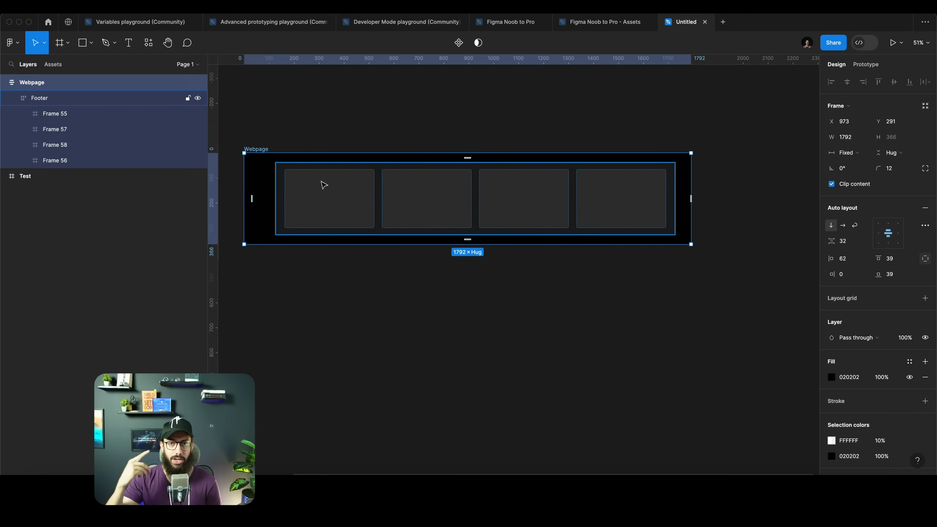
pyautogui.click(324, 184)
pyautogui.click(325, 184)
pyautogui.keyDown('shift'); pyautogui.click(412, 192); pyautogui.keyUp('shift')
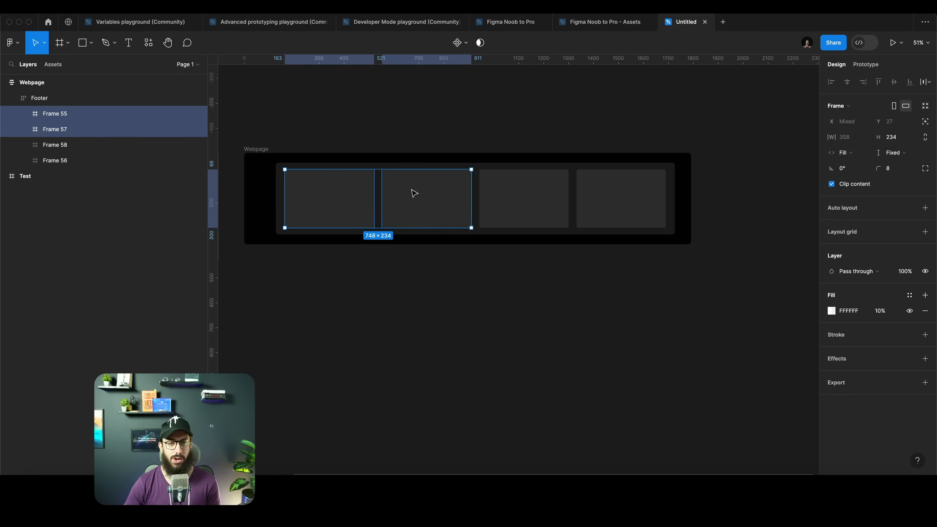
pyautogui.scroll(-3, 413, 193)
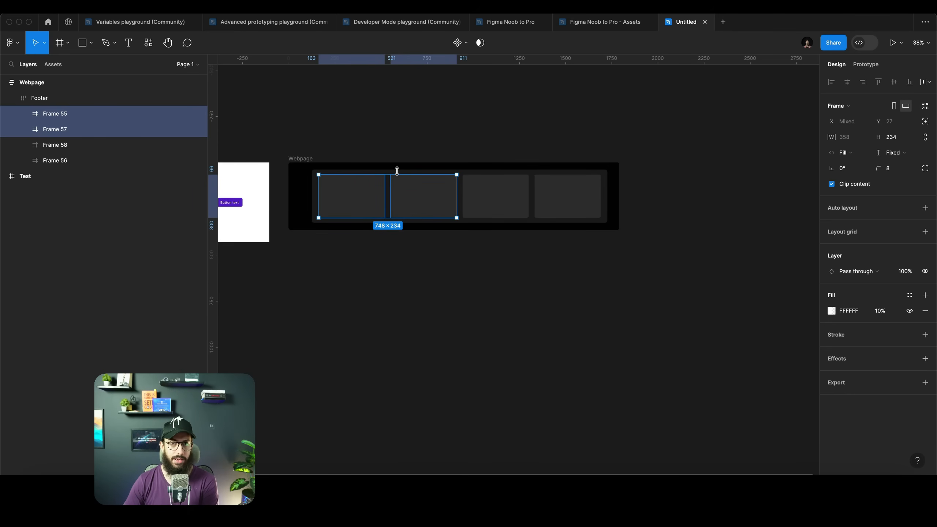
pyautogui.click(424, 144)
pyautogui.hscroll(-3, 425, 145)
pyautogui.hscroll(-3, 425, 145)
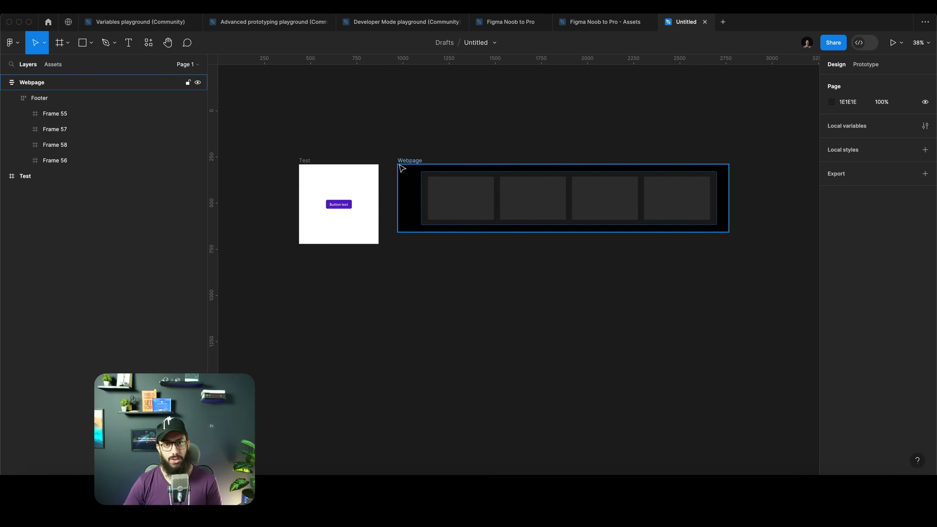
pyautogui.press('ctrl+super+r')
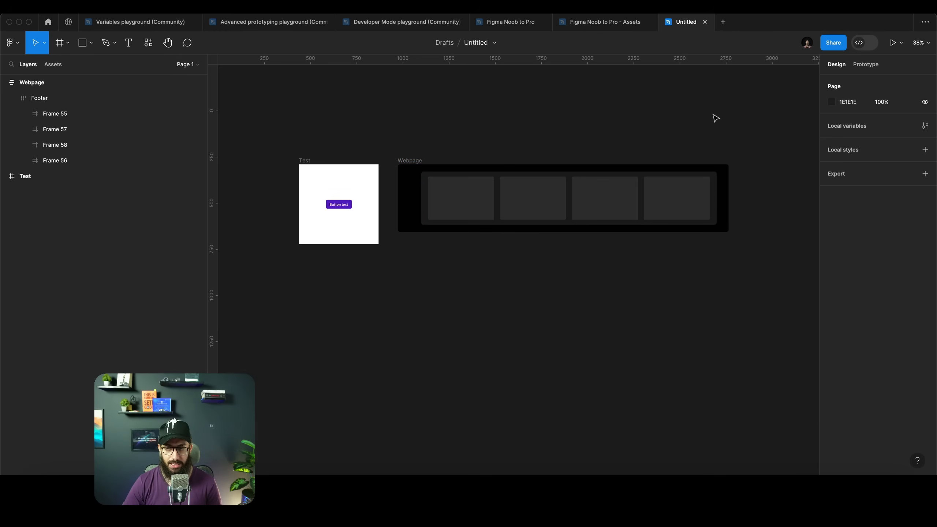
# Open the local variables panel for the file
pyautogui.click(925, 126)
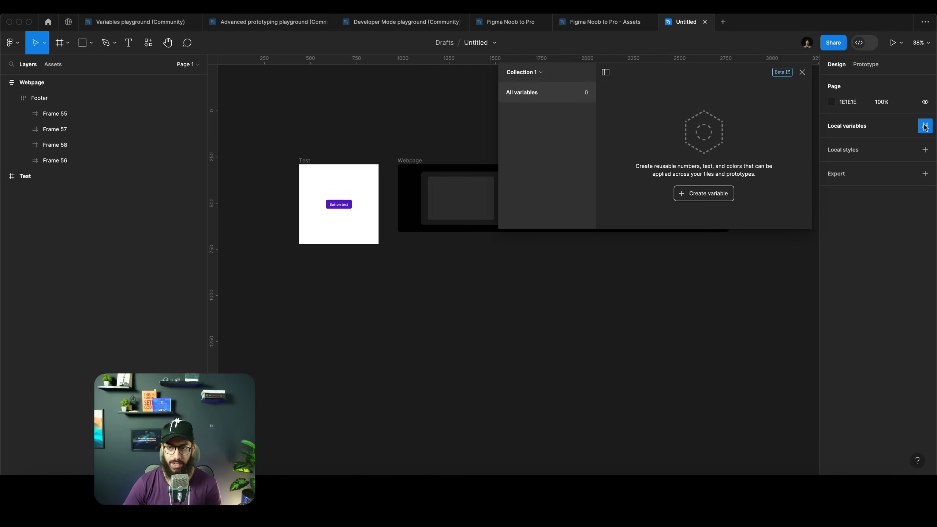
pyautogui.click(530, 76)
pyautogui.click(529, 76)
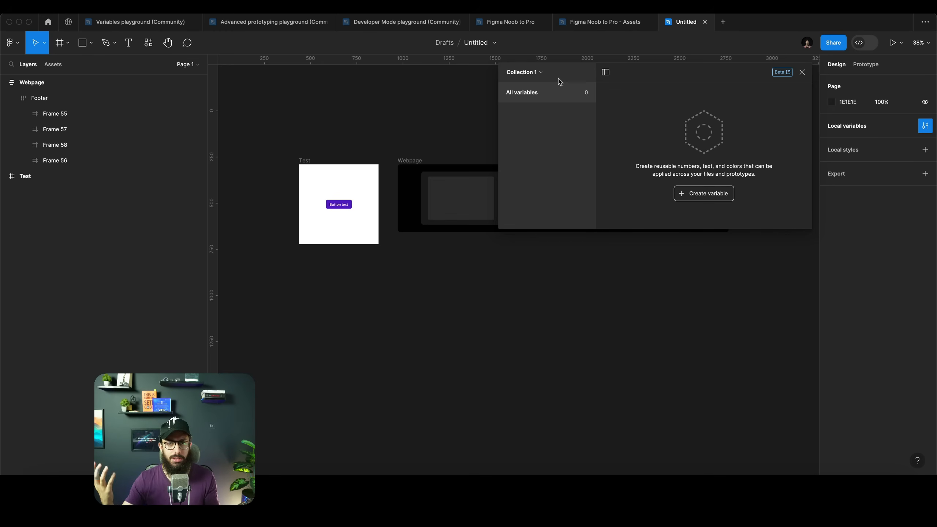
# Select the Test button and create a new color variable named Primary
pyautogui.scroll(5, 265, 201)
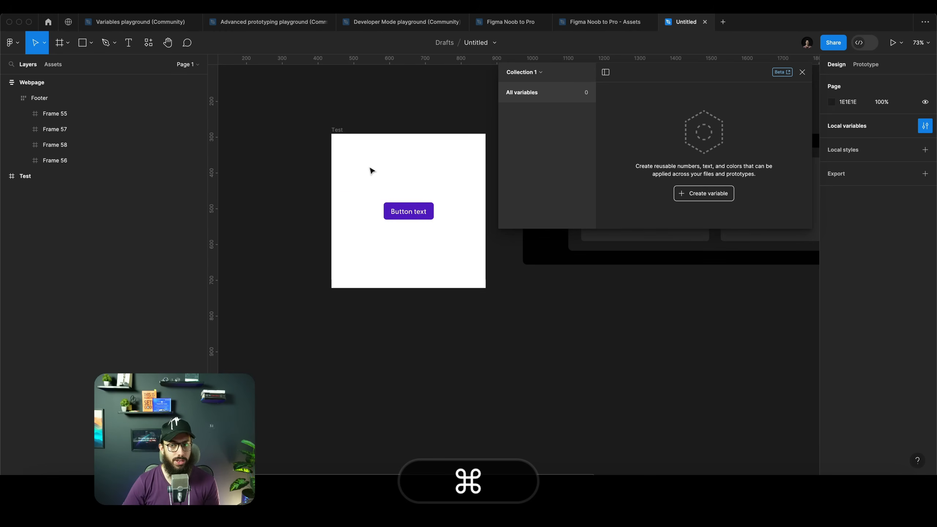
pyautogui.click(417, 218)
pyautogui.scroll(3, 417, 219)
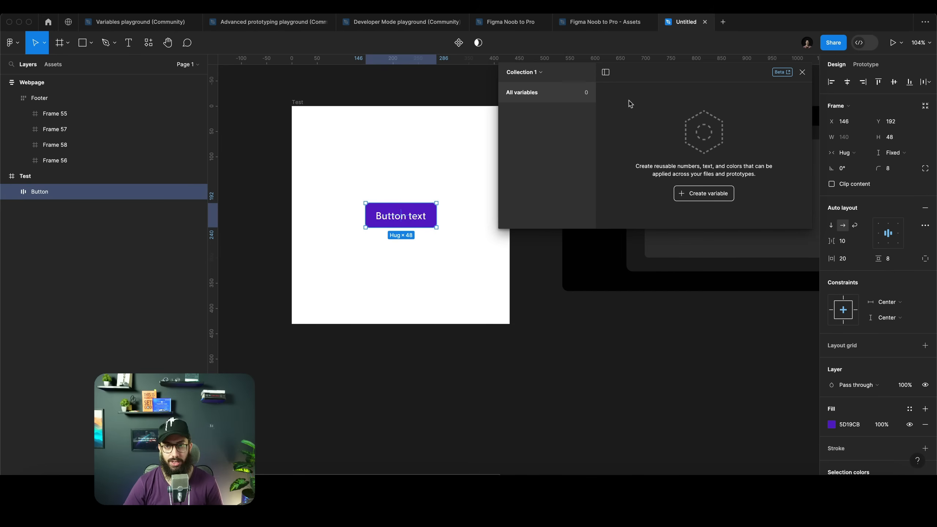
pyautogui.click(694, 200)
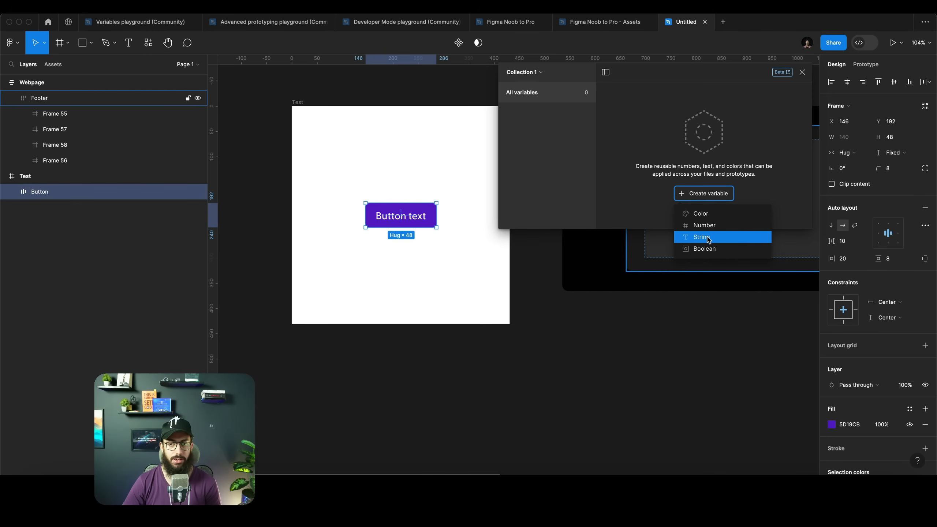
pyautogui.click(711, 213)
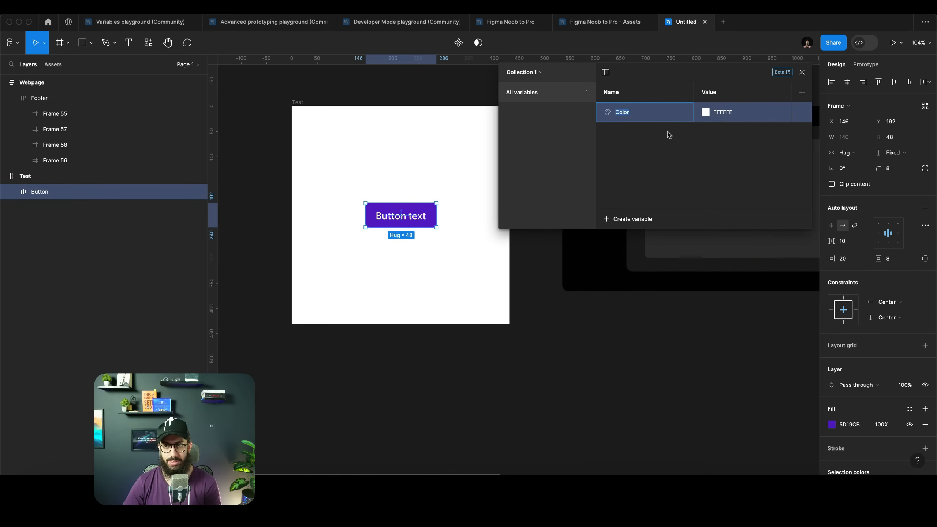
pyautogui.press('shift')
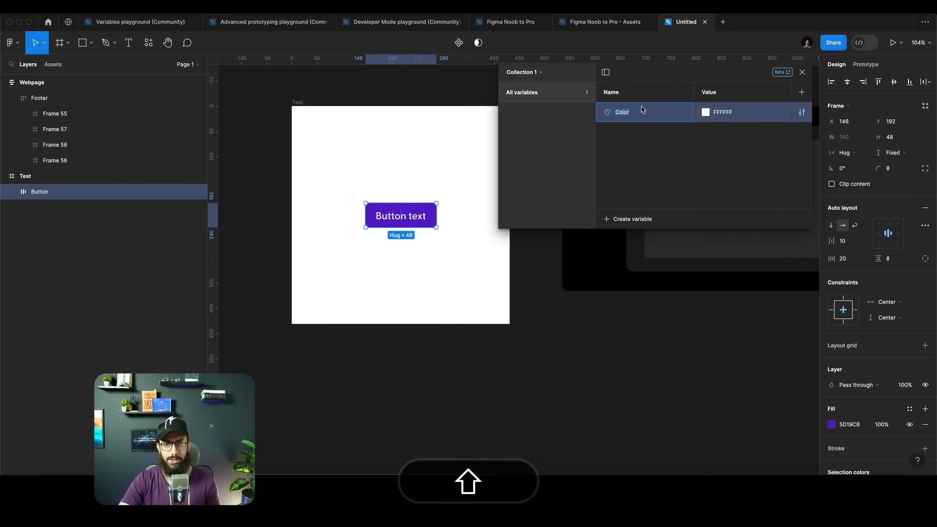
pyautogui.write('ButtonBg')
pyautogui.press('Return')
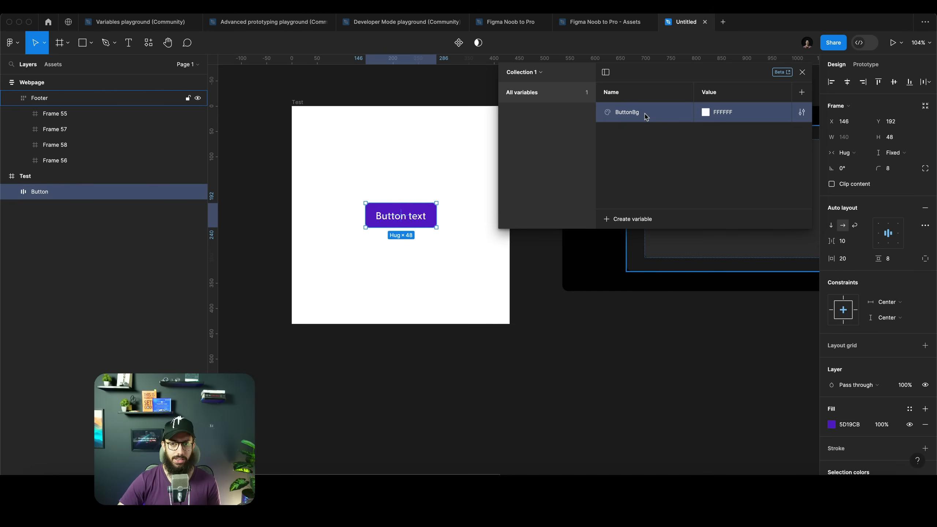
pyautogui.doubleClick(630, 114)
pyautogui.write('Primary')
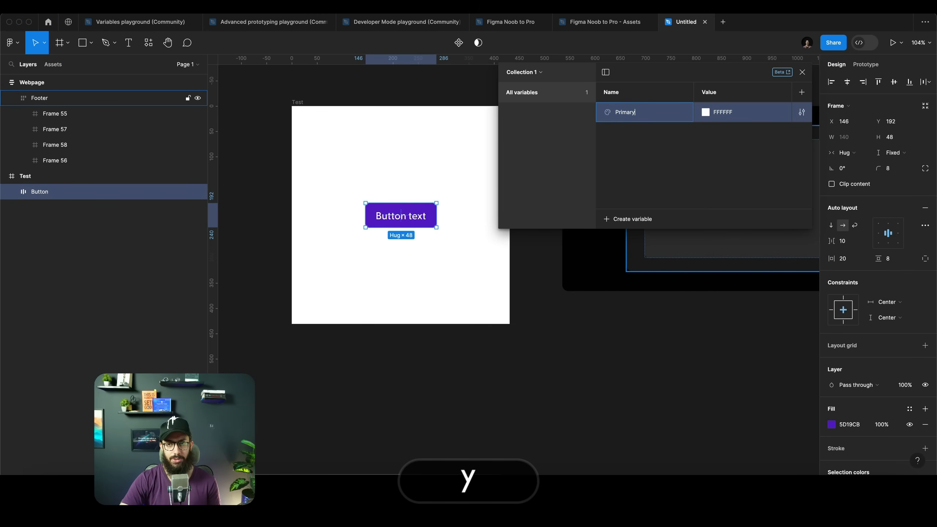
pyautogui.press('Return')
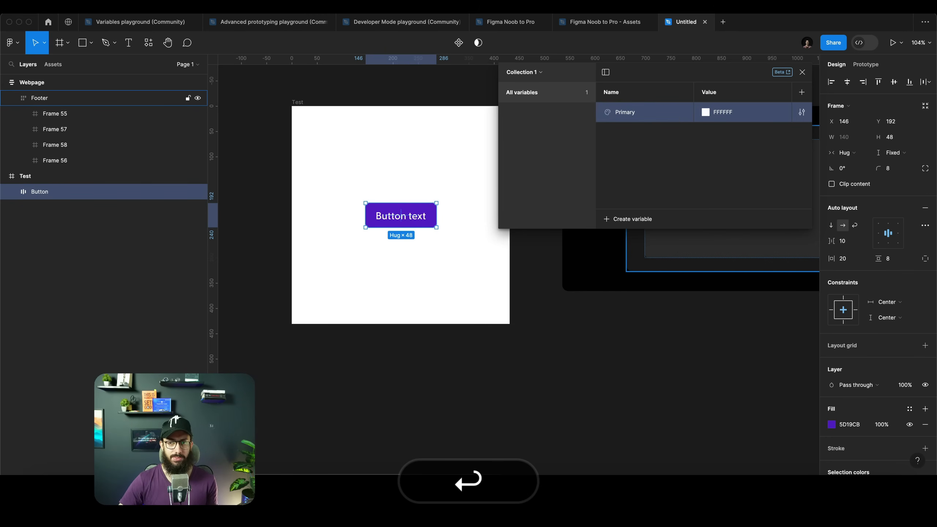
# Copy the button's fill color 5D19CB and paste it as the Primary variable's value
pyautogui.click(855, 424)
pyautogui.press('super+c')
pyautogui.click(734, 112)
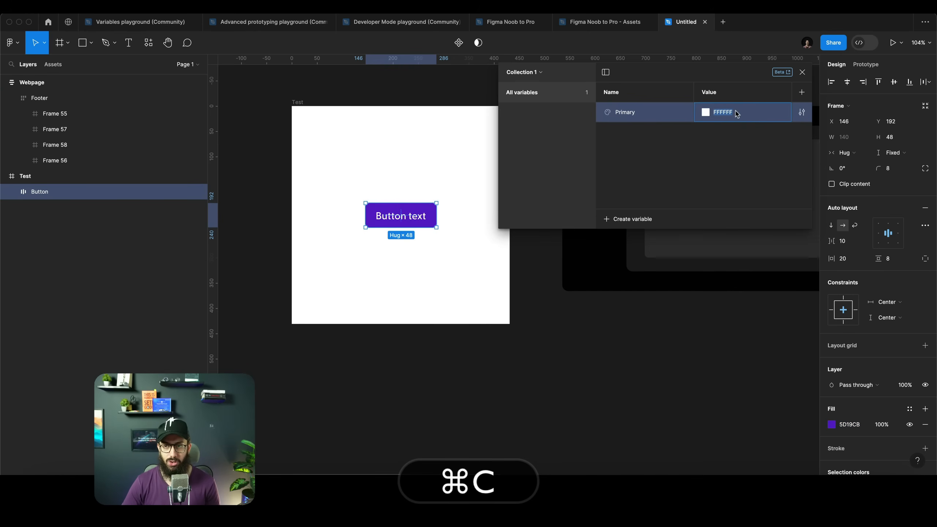
pyautogui.press('super+v')
pyautogui.press('Tab')
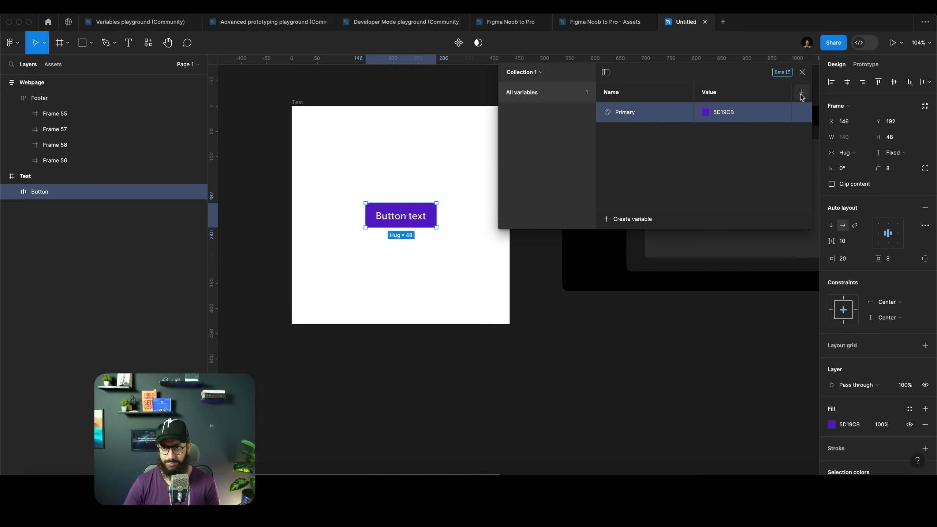
# Create a second color variable named Text Color
pyautogui.click(616, 220)
pyautogui.click(625, 239)
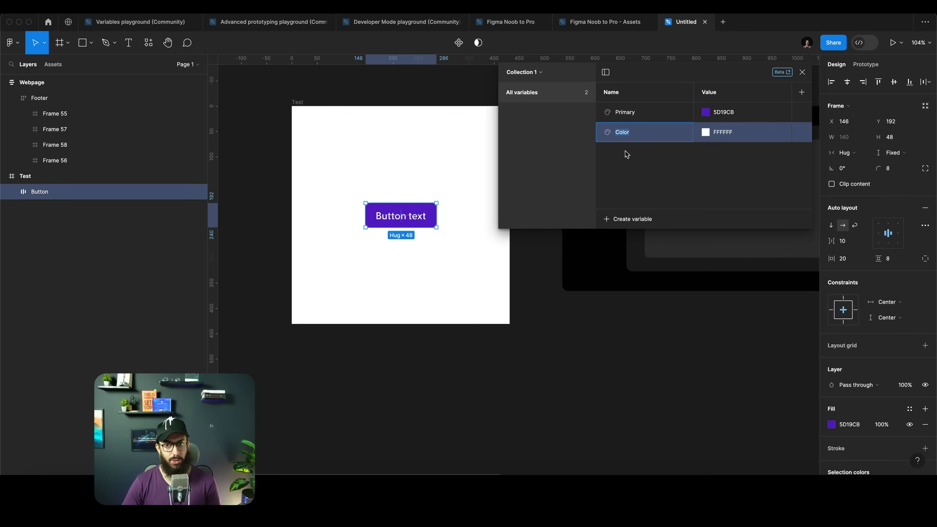
pyautogui.write('Tet')
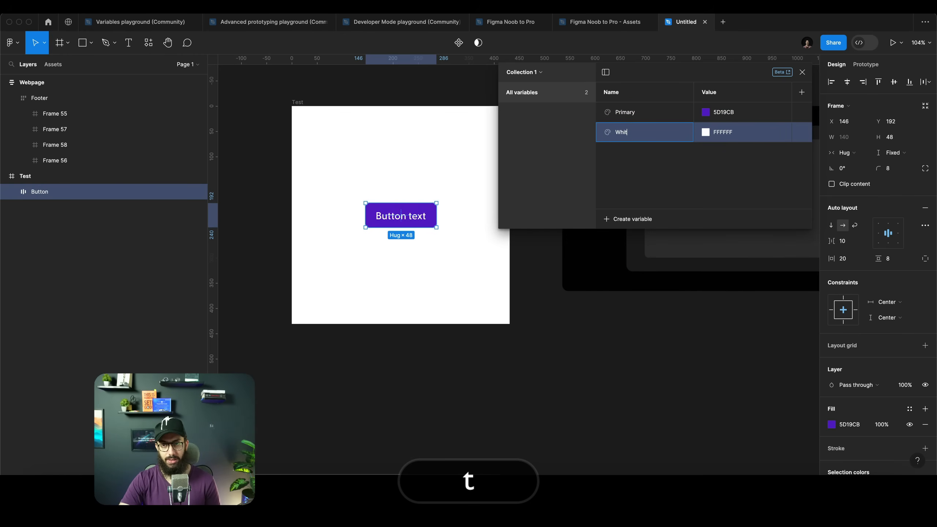
pyautogui.press('BackSpace')
pyautogui.hotkey('shift', 'BackSpace')
pyautogui.write('ext Color')
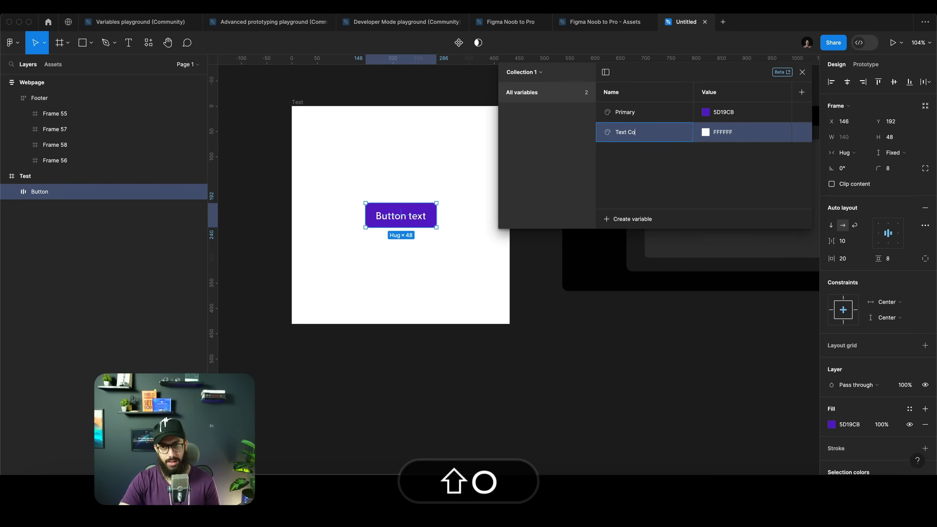
pyautogui.press('Tab')
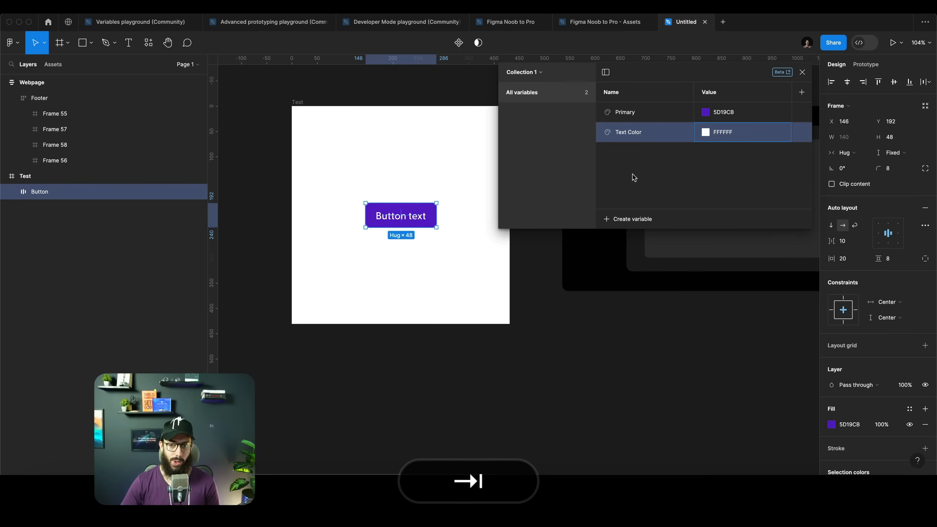
# Create a color variable named Background with the value E5E5E5
pyautogui.click(620, 220)
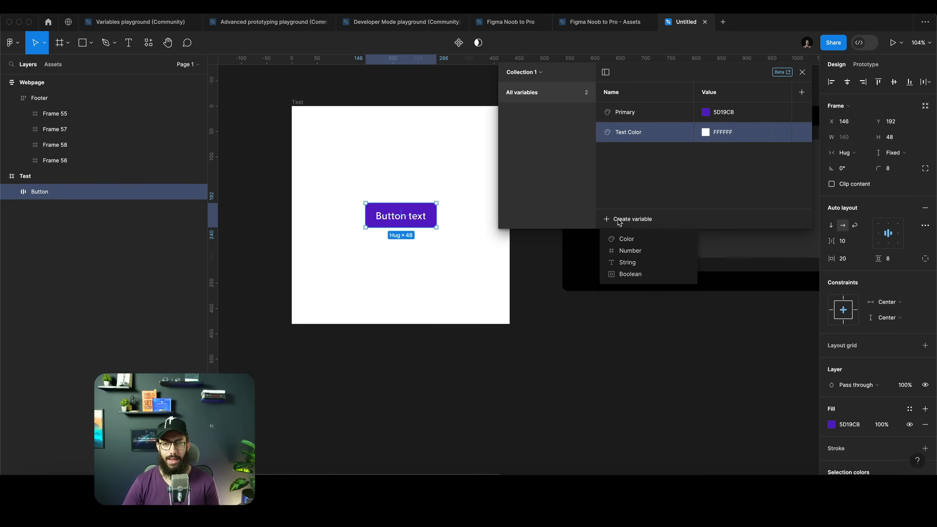
pyautogui.click(631, 239)
pyautogui.write('Background')
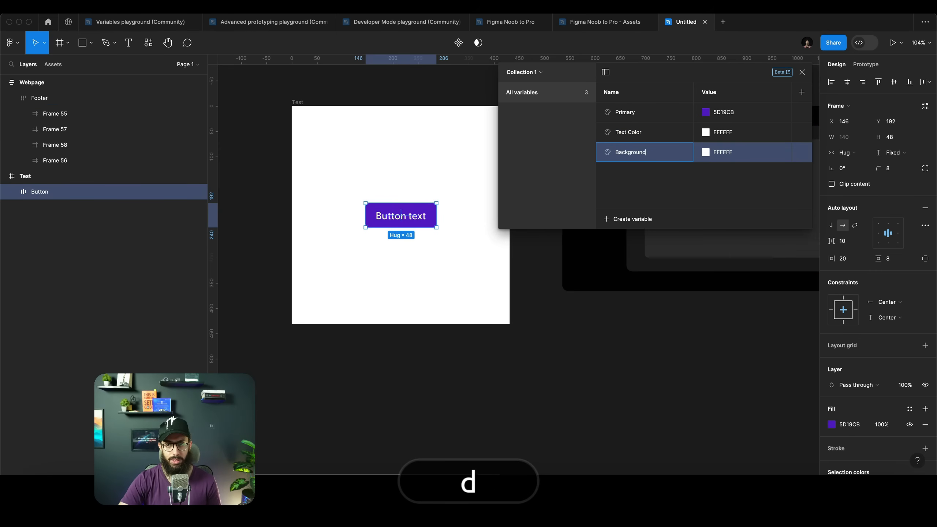
pyautogui.press('Tab')
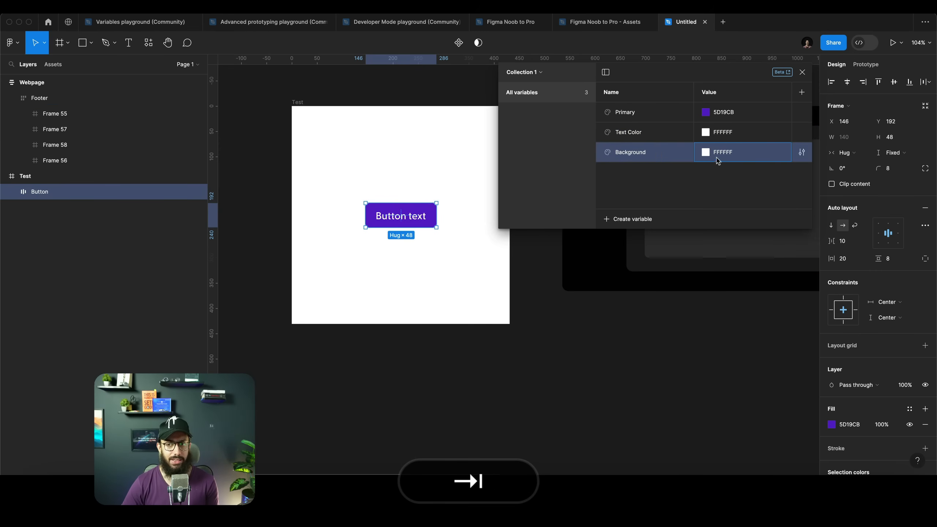
pyautogui.click(706, 152)
pyautogui.write('E5E5E5')
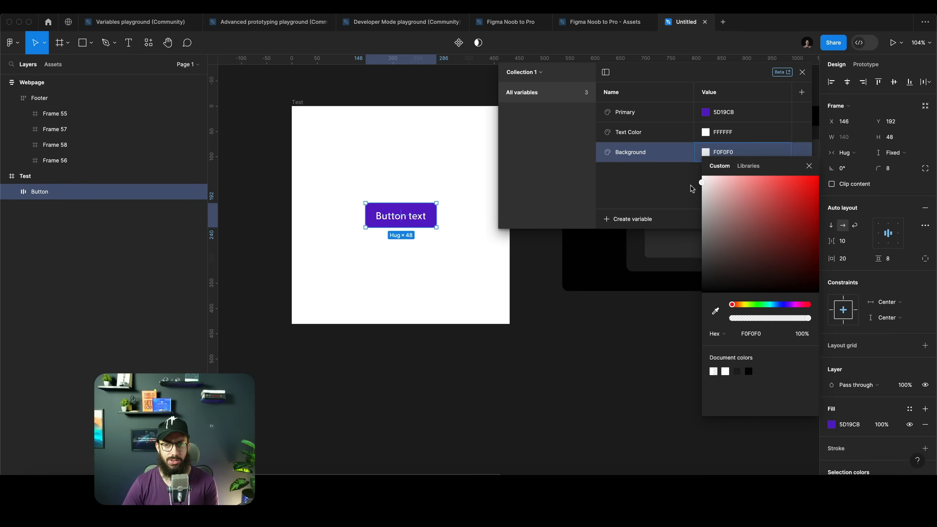
pyautogui.press('Return')
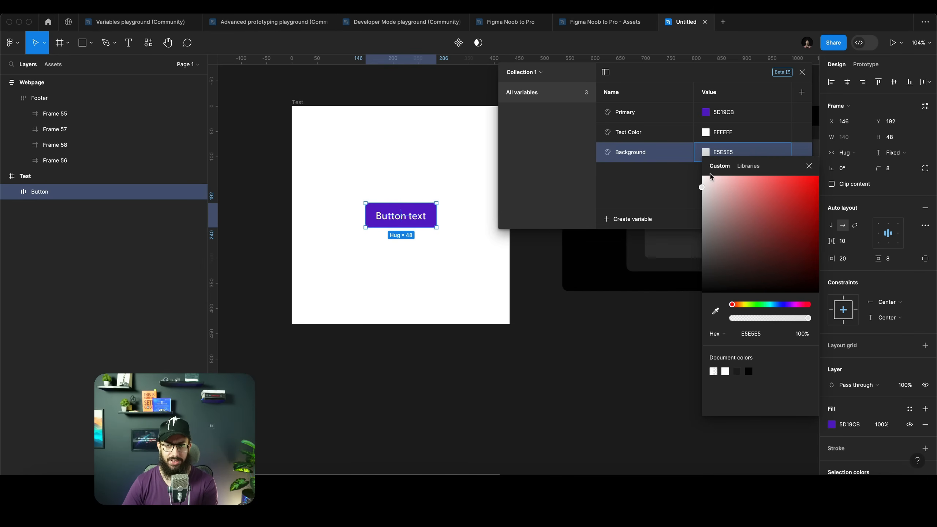
pyautogui.click(322, 98)
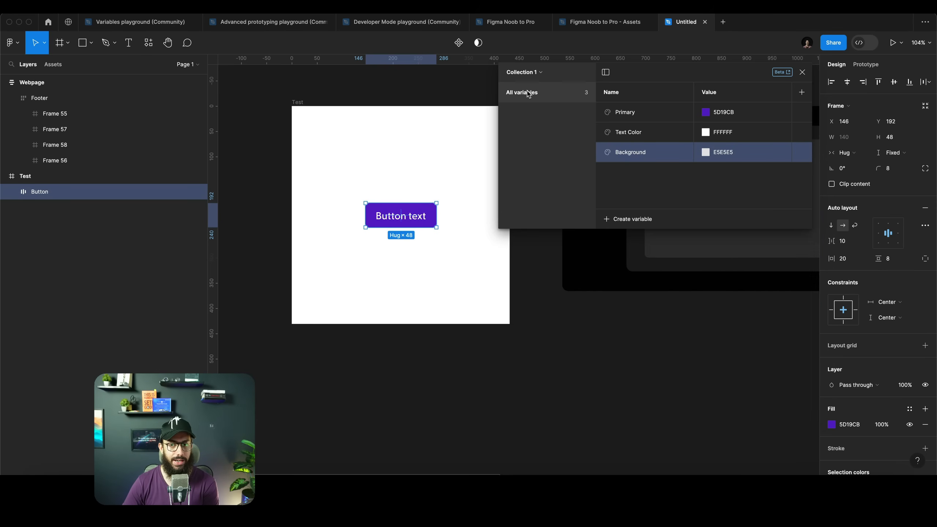
# Rename the variable collection to Colors
pyautogui.click(532, 74)
pyautogui.click(533, 75)
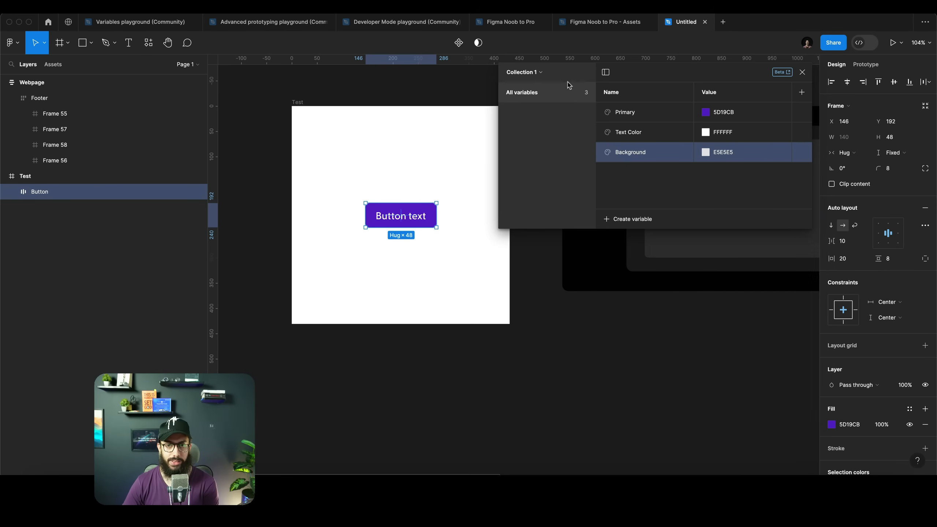
pyautogui.click(541, 73)
pyautogui.click(516, 111)
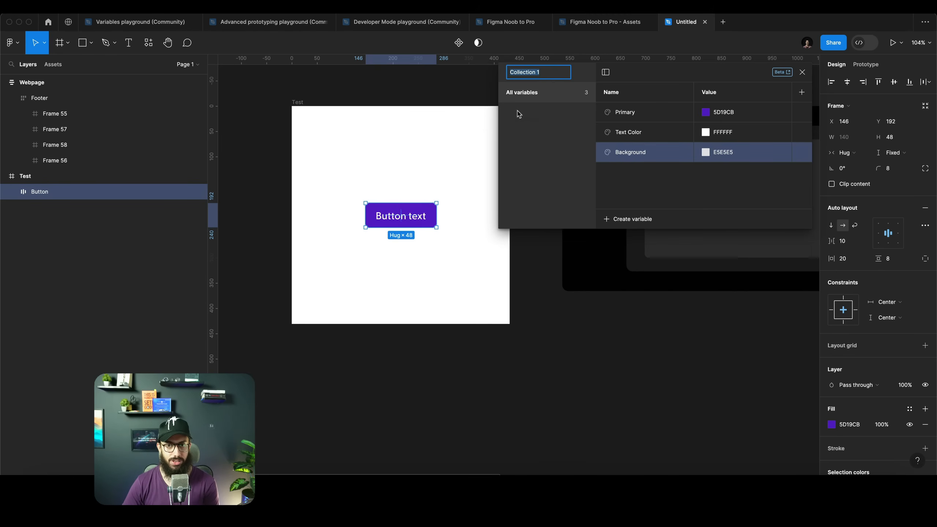
pyautogui.write('Colors')
pyautogui.press('Return')
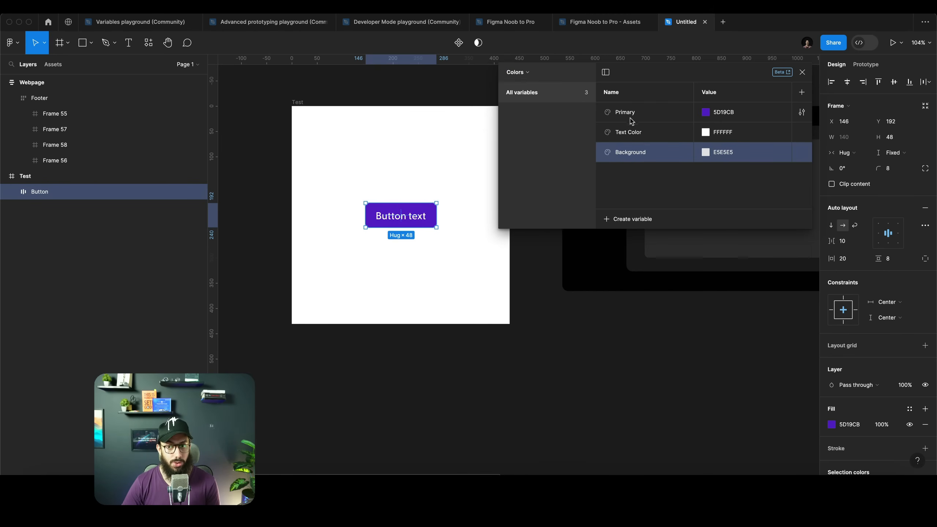
# Try grouping the Text Color and Background variables into a new group, then undo the grouping
pyautogui.keyDown('shift'); pyautogui.click(629, 138); pyautogui.keyUp('shift')
pyautogui.rightClick(642, 138)
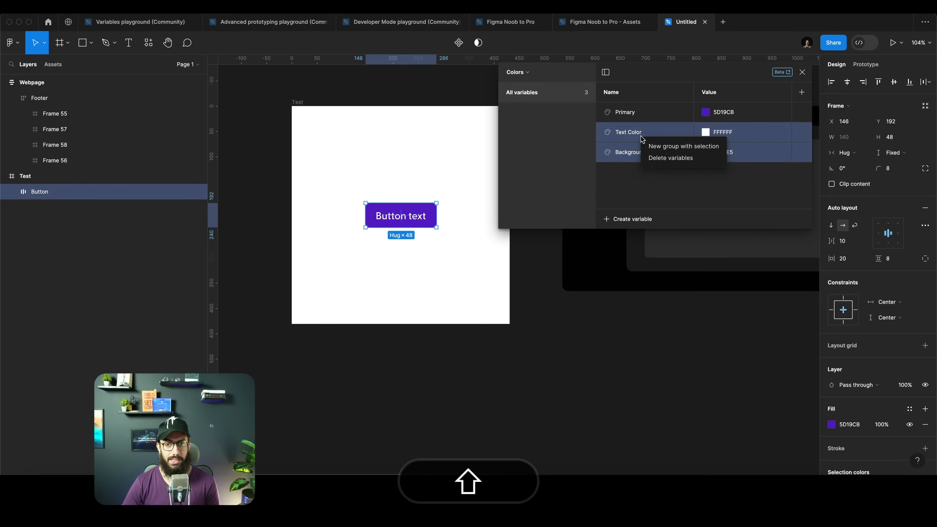
pyautogui.click(657, 146)
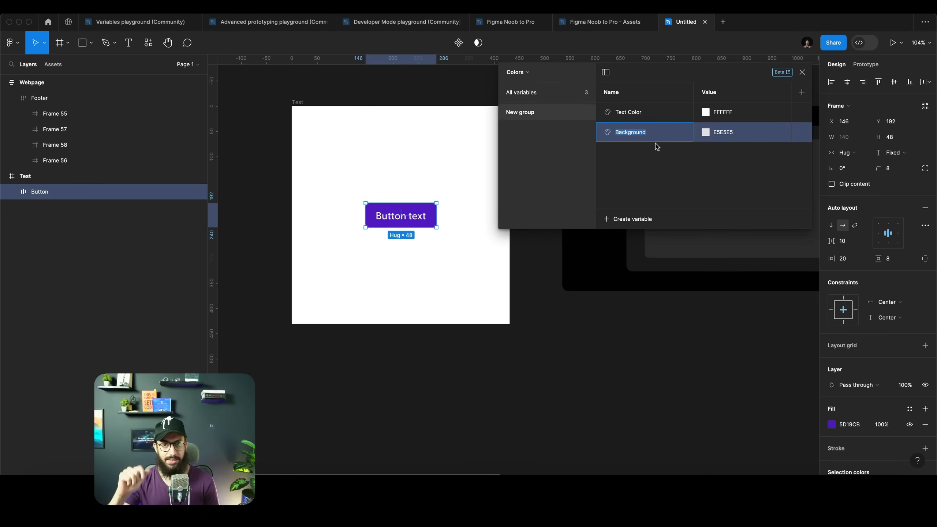
pyautogui.press('super+z')
pyautogui.click(537, 92)
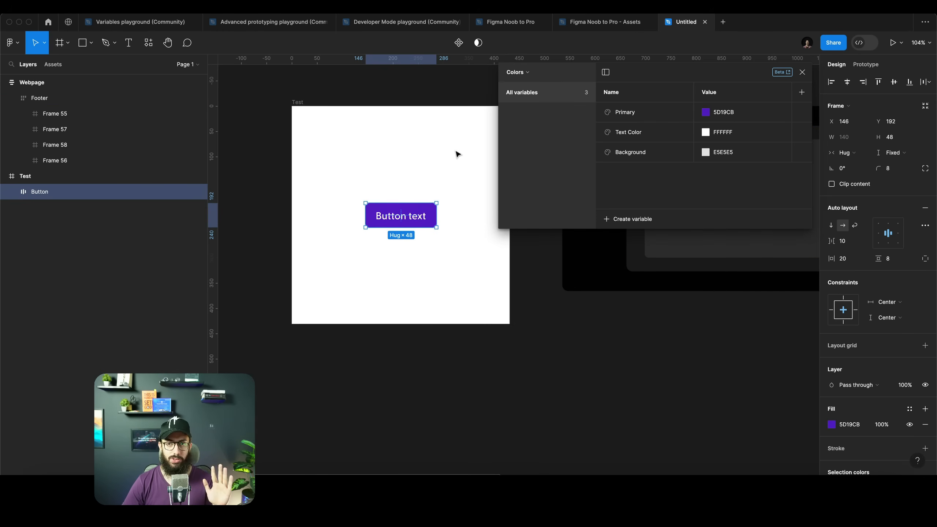
pyautogui.click(634, 217)
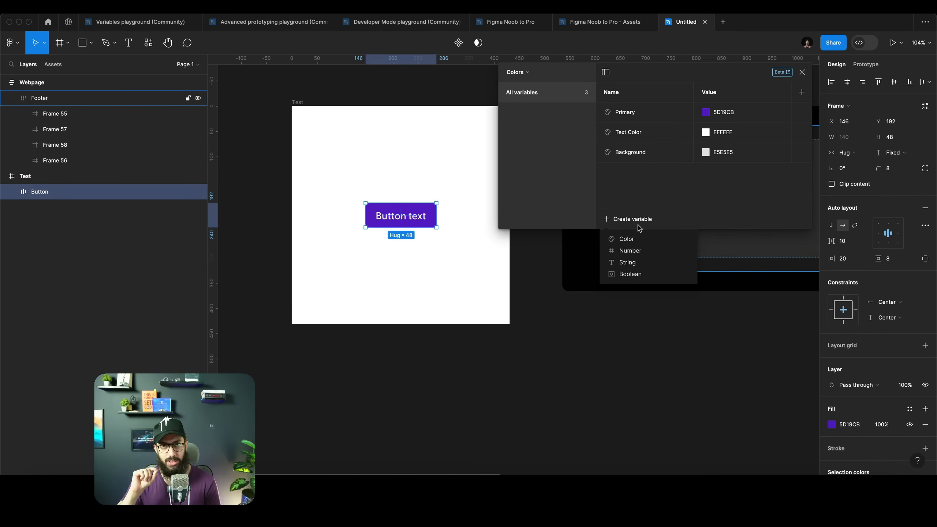
pyautogui.press('Escape')
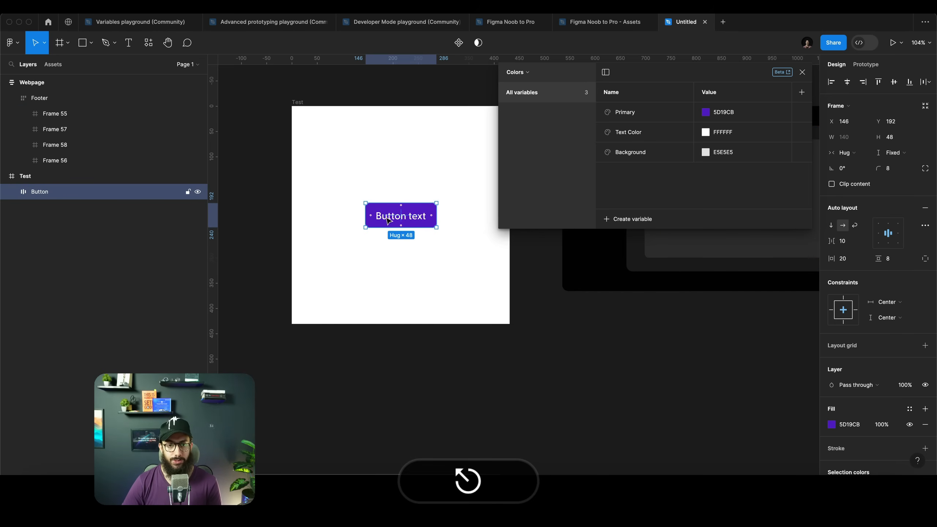
# Apply the Primary color variable to the button's fill
pyautogui.scroll(1, 382, 223)
pyautogui.scroll(4, 382, 224)
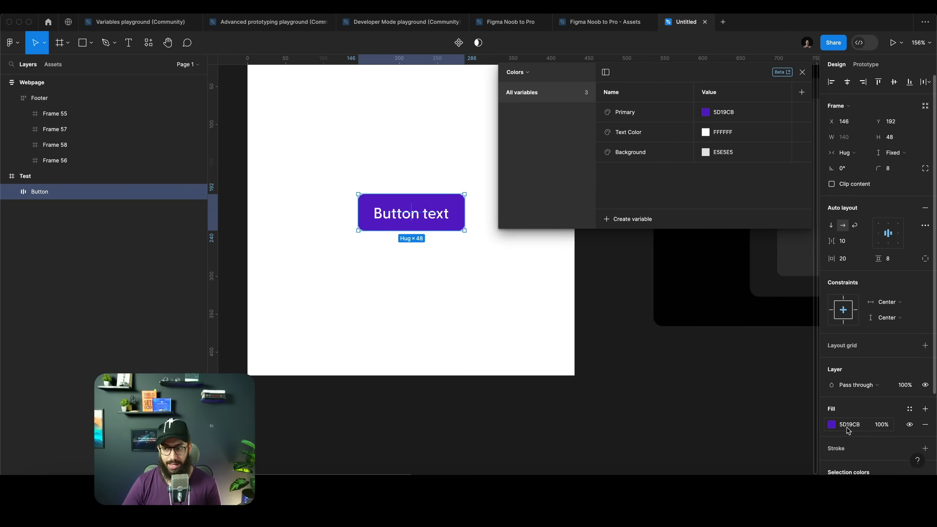
pyautogui.click(831, 425)
pyautogui.press('Up')
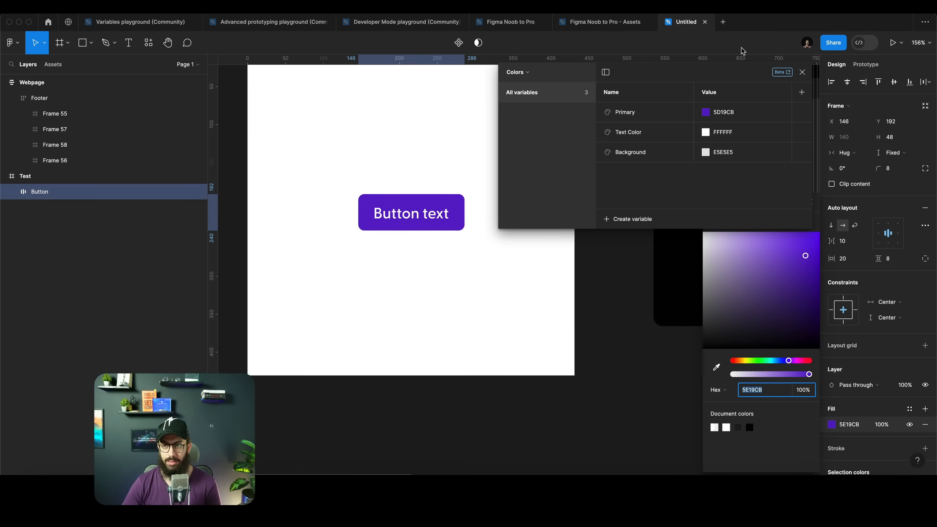
pyautogui.click(802, 73)
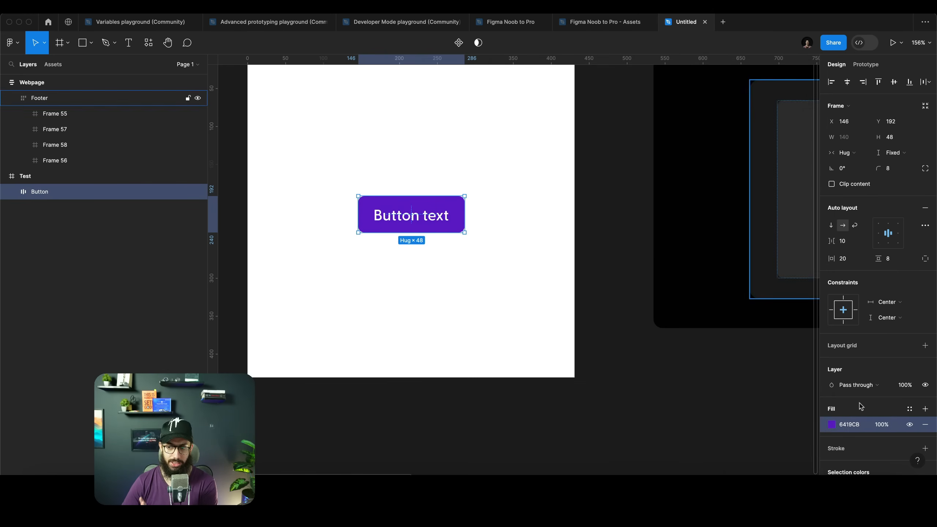
pyautogui.click(831, 424)
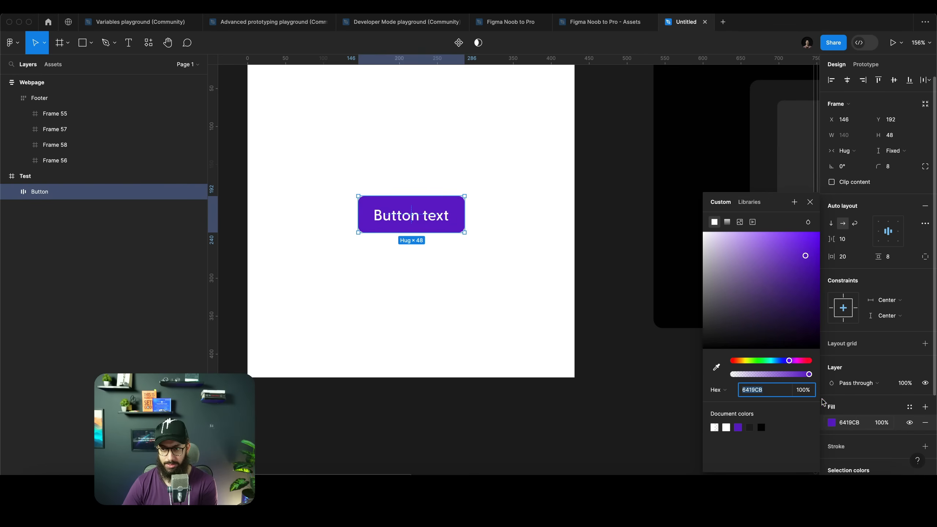
pyautogui.click(749, 205)
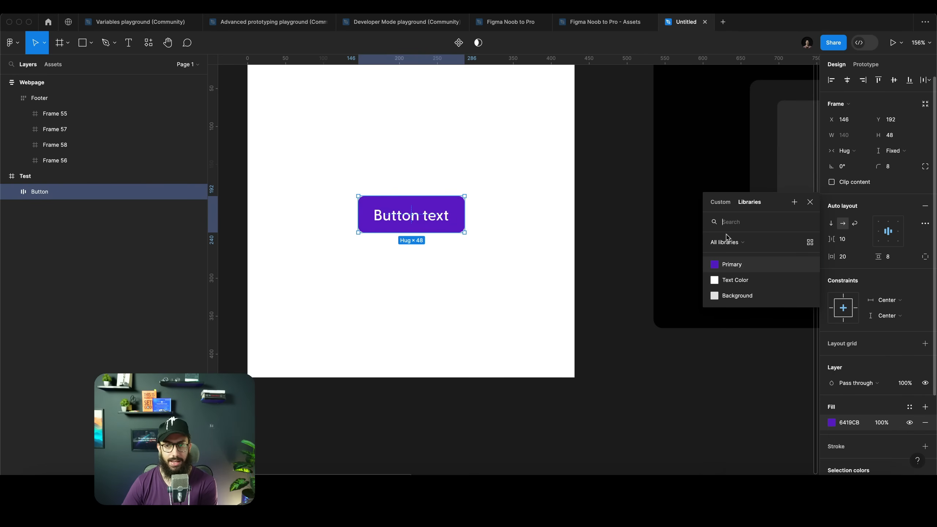
pyautogui.click(738, 268)
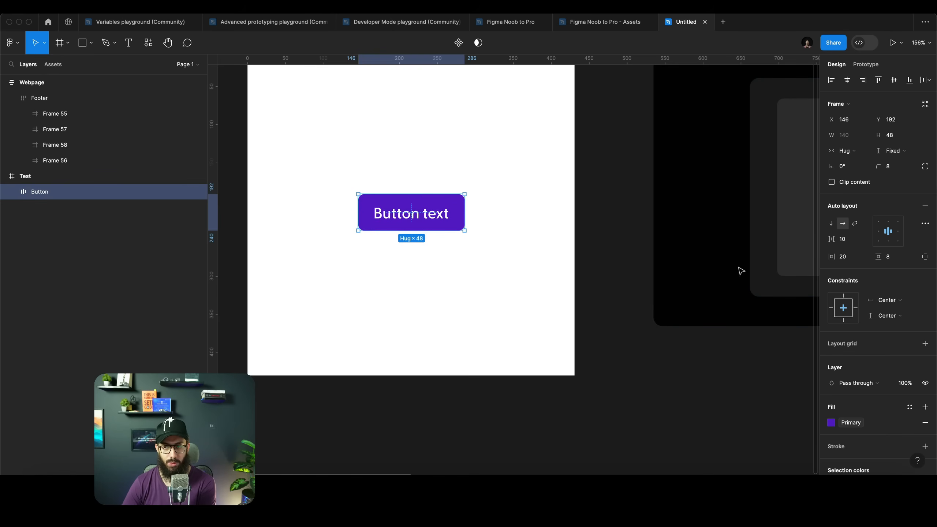
# Apply the Text Color variable to the button text's fill
pyautogui.keyDown('super'); pyautogui.click(426, 220); pyautogui.keyUp('super')
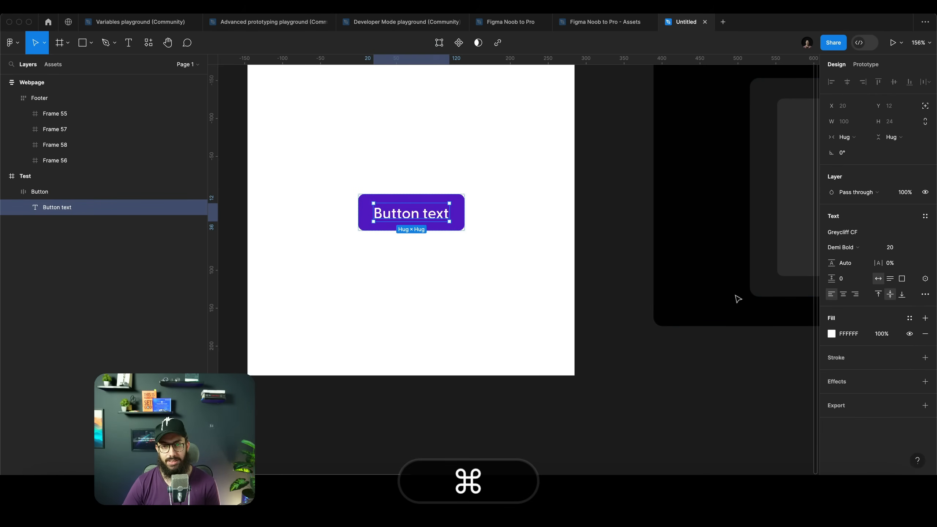
pyautogui.click(908, 319)
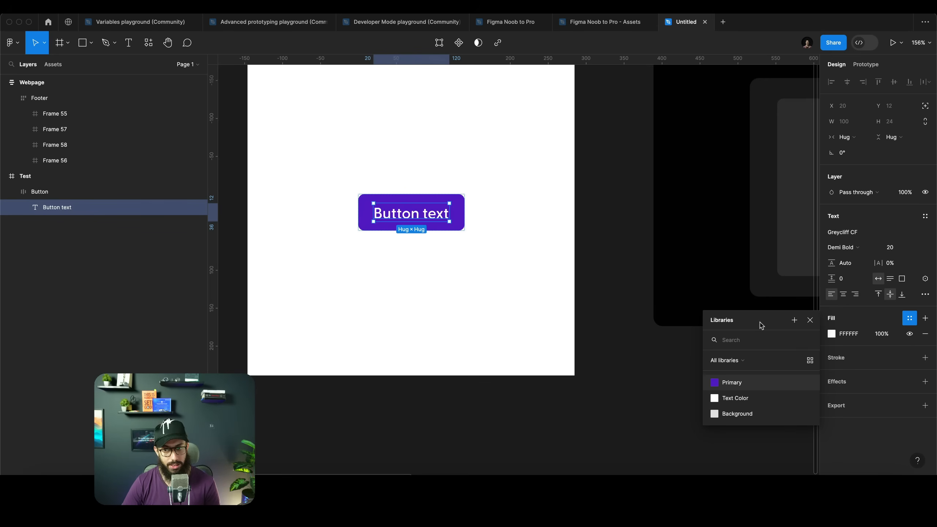
pyautogui.click(741, 403)
pyautogui.scroll(2, 247, 150)
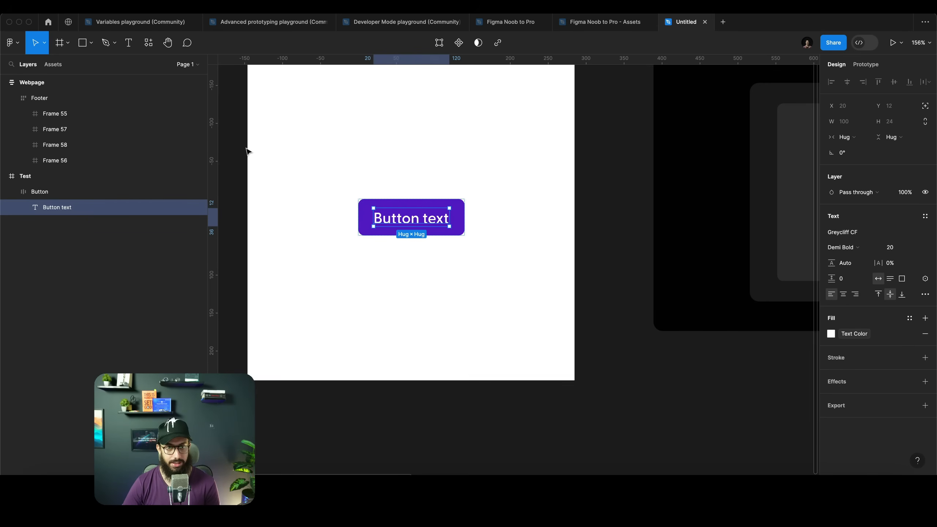
# Apply the Background variable to the Test frame's fill
pyautogui.click(259, 84)
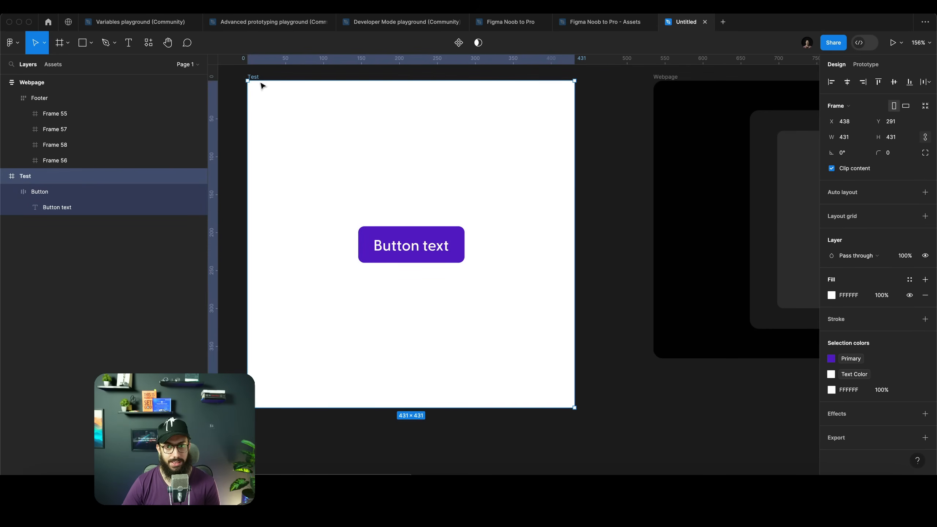
pyautogui.click(909, 279)
pyautogui.click(737, 375)
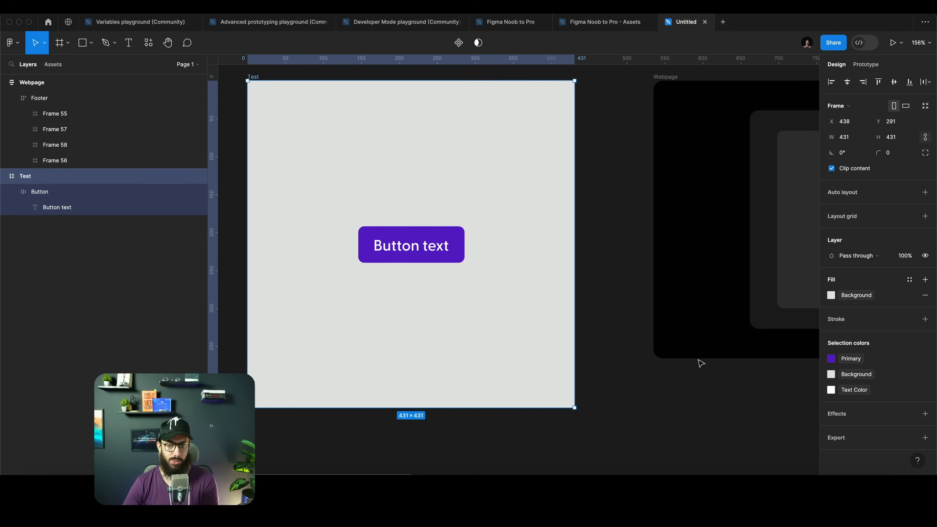
# Delete the Webpage frame next to the Test frame
pyautogui.scroll(-5, 456, 310)
pyautogui.scroll(-1, 592, 166)
pyautogui.click(592, 167)
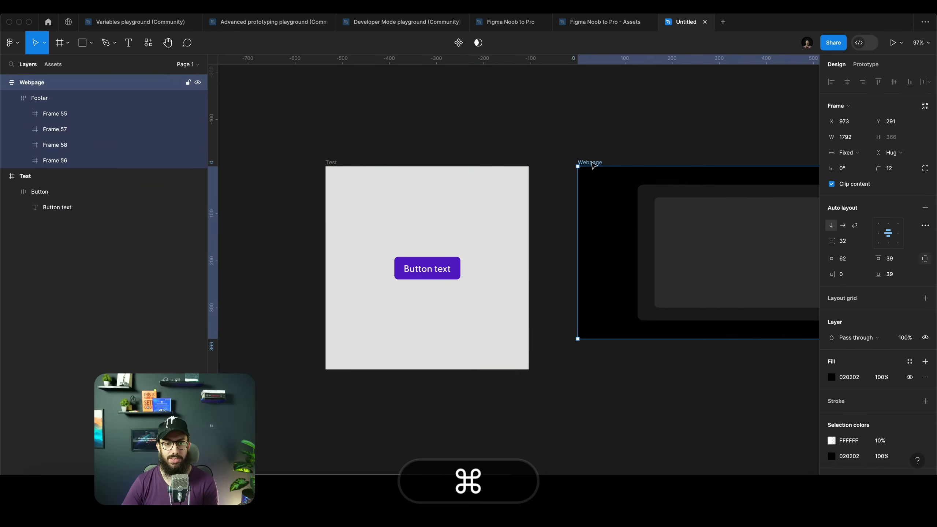
pyautogui.press('BackSpace')
pyautogui.press('super+z')
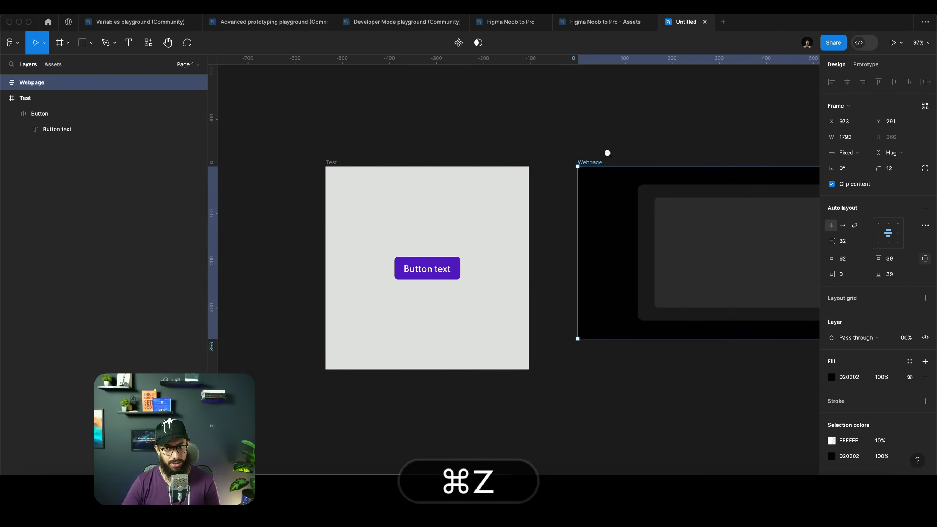
pyautogui.scroll(-5, 607, 155)
pyautogui.press('super+z')
pyautogui.press('super+z')
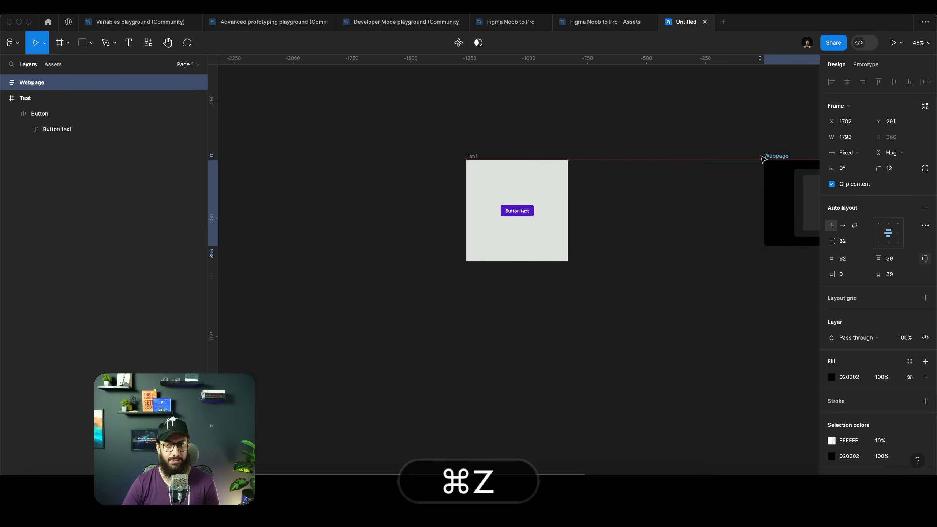
pyautogui.scroll(5, 542, 166)
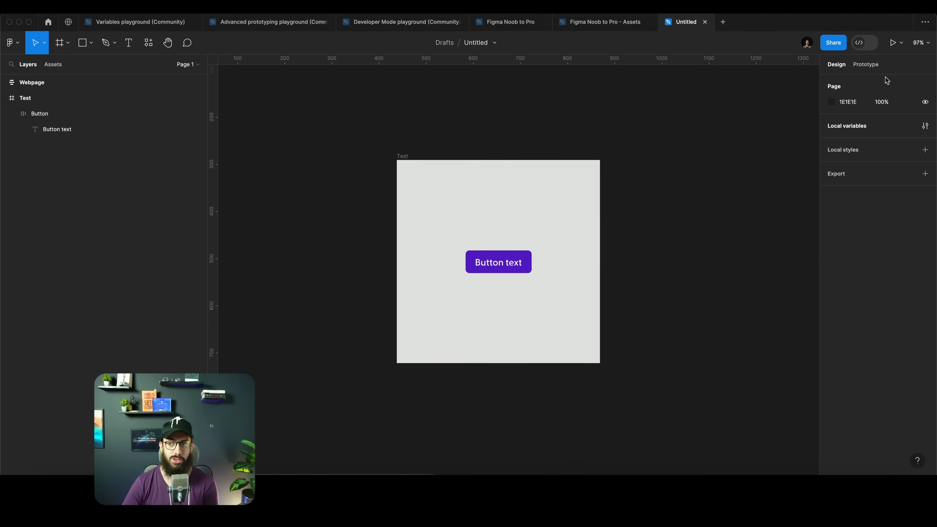
# Try changing the Primary variable's color in the local variables panel, then undo the change
pyautogui.click(925, 126)
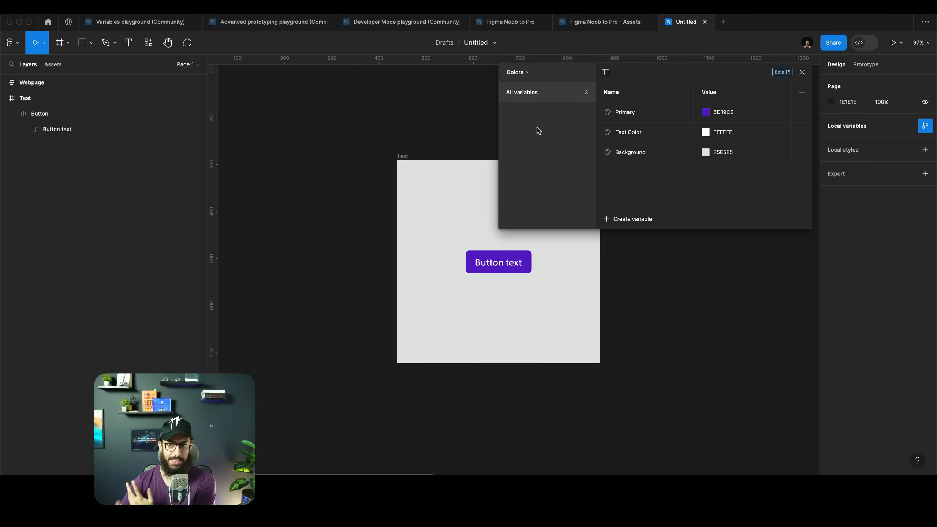
pyautogui.click(706, 112)
pyautogui.moveTo(803, 157); pyautogui.dragTo(798, 198)
pyautogui.press('super+z')
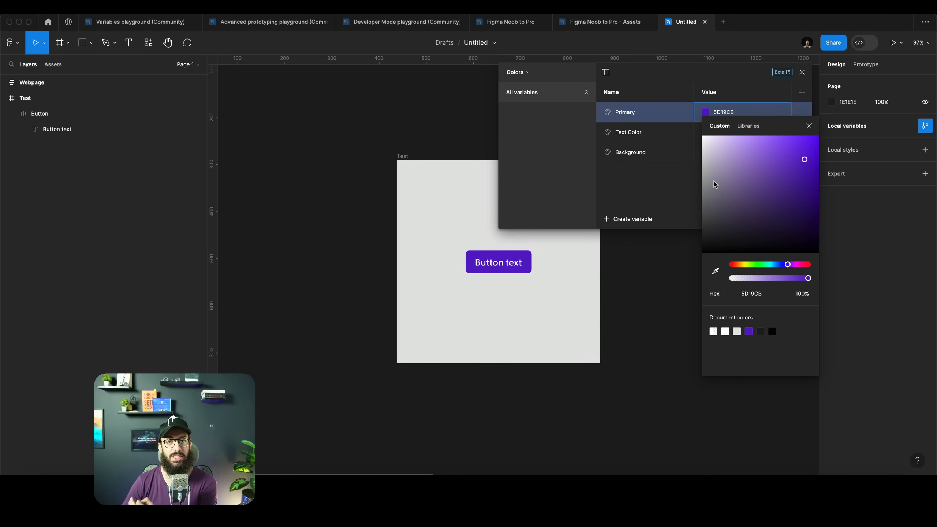
pyautogui.click(687, 185)
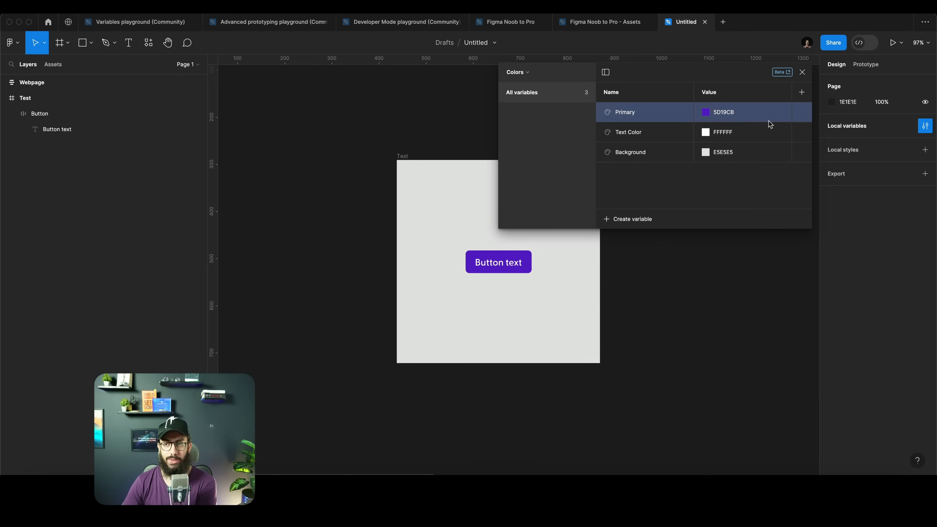
# Try adding a second mode to the Colors variable collection
pyautogui.click(802, 93)
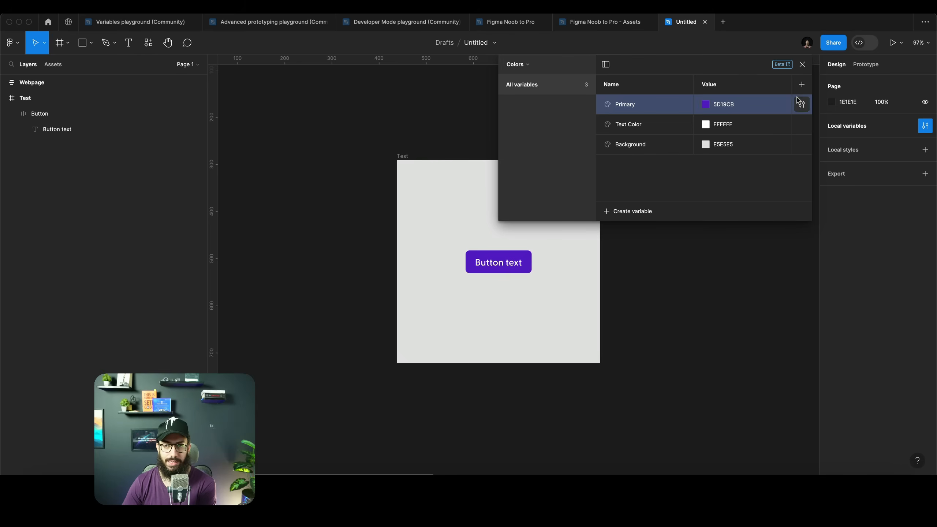
pyautogui.click(801, 84)
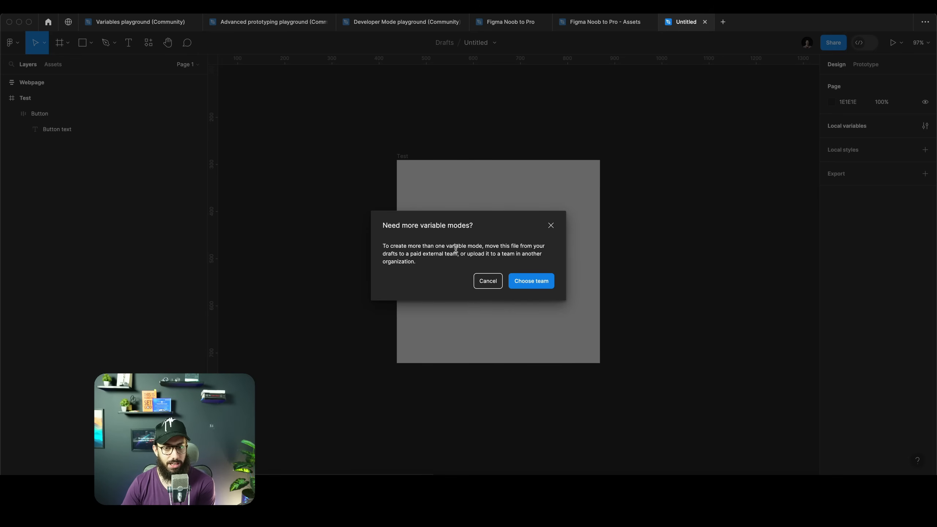
pyautogui.click(488, 281)
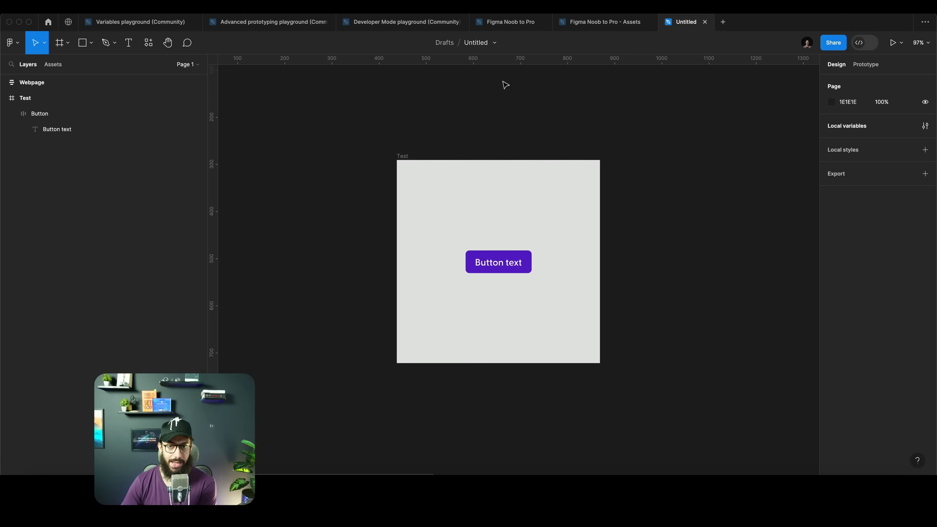
# Move the file from Drafts into the Asaad Designs team project
pyautogui.click(495, 47)
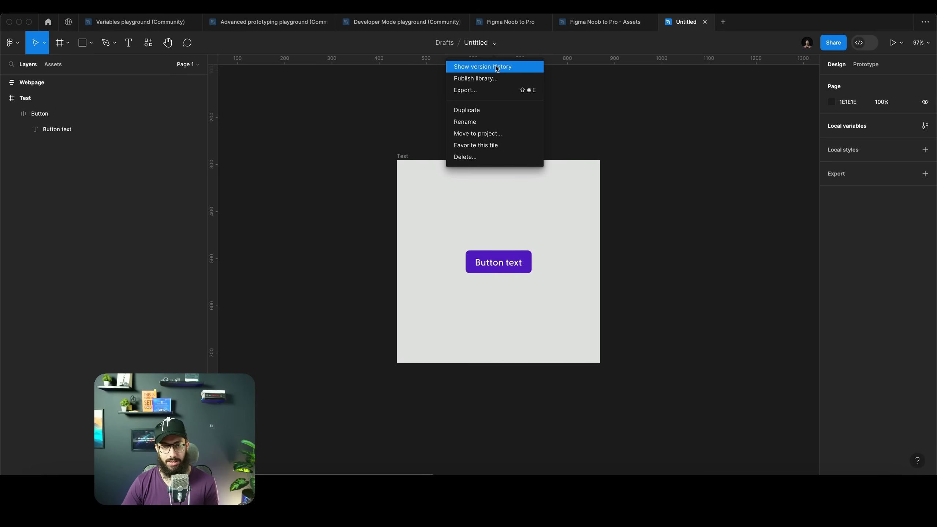
pyautogui.press('ctrl+super+r')
pyautogui.click(494, 133)
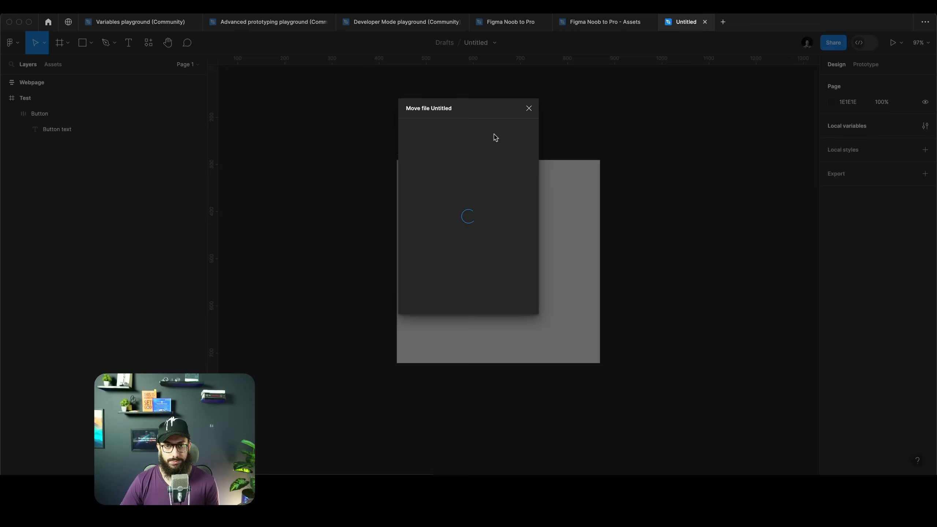
pyautogui.scroll(-2, 483, 214)
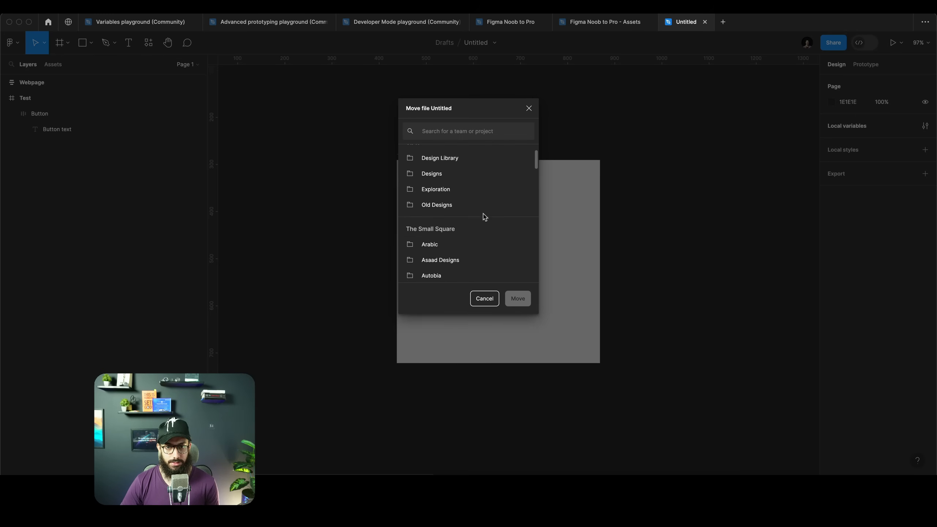
pyautogui.click(462, 260)
pyautogui.click(519, 302)
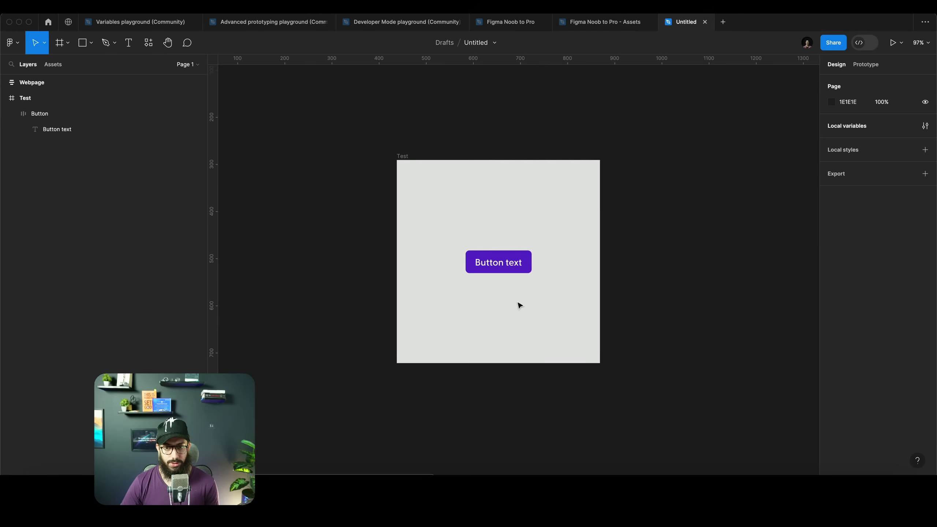
pyautogui.click(499, 259)
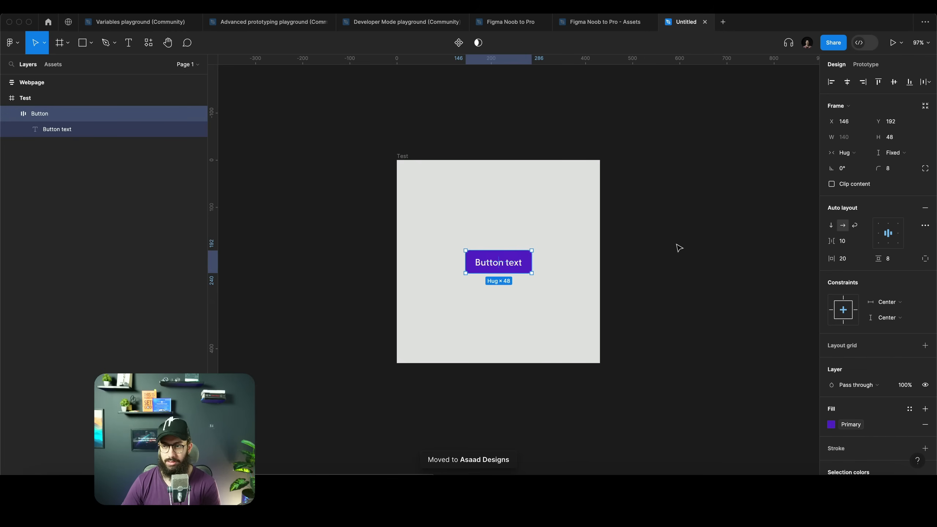
pyautogui.click(770, 108)
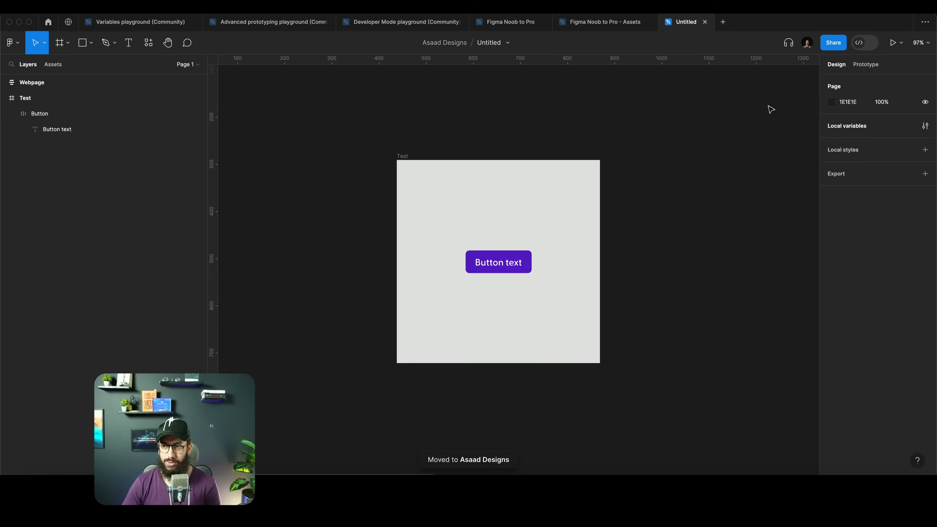
# Add a second mode to the Colors variable collection and rename the first mode Light
pyautogui.click(926, 125)
pyautogui.click(803, 92)
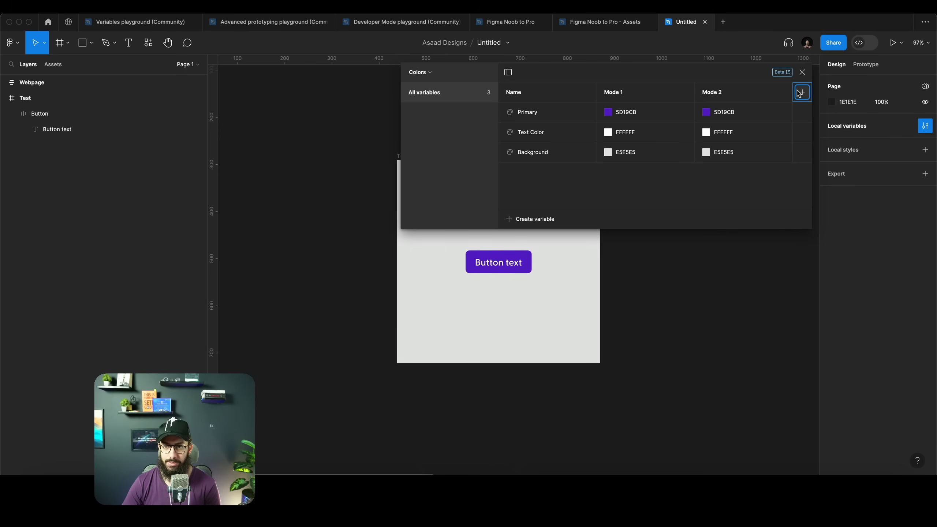
pyautogui.doubleClick(632, 93)
pyautogui.write('Light')
pyautogui.press('Tab')
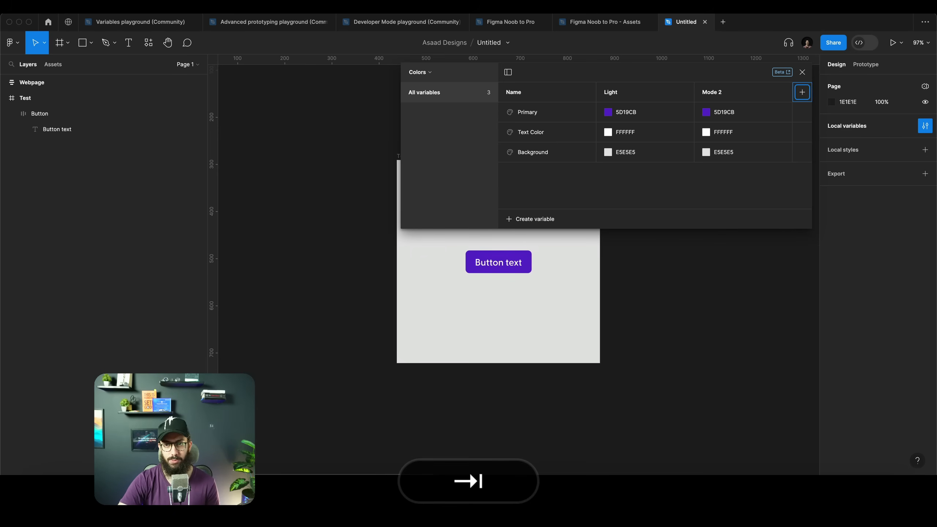
# Rename the second mode of the Colors collection to Mode
pyautogui.doubleClick(713, 91)
pyautogui.write('Node')
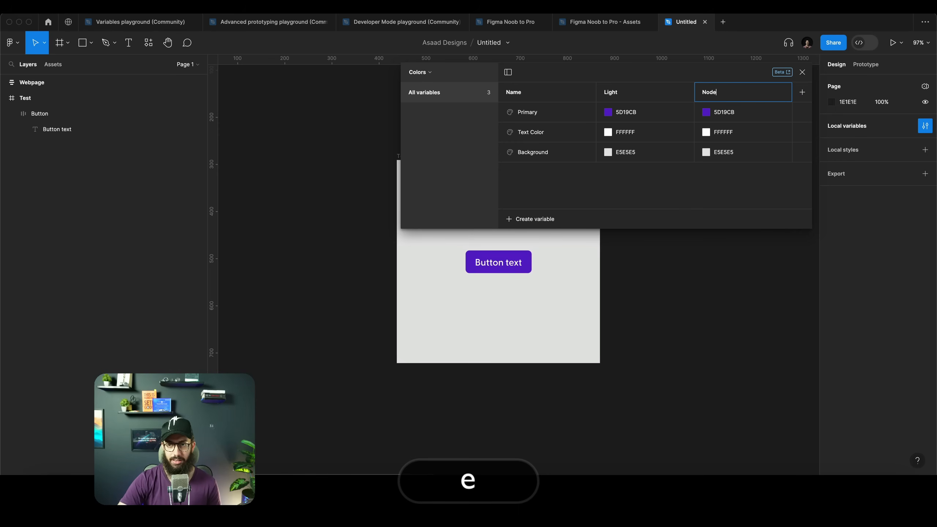
pyautogui.press('BackSpace')
pyautogui.press('shift+super+a')
pyautogui.write('Mode')
pyautogui.press('Return')
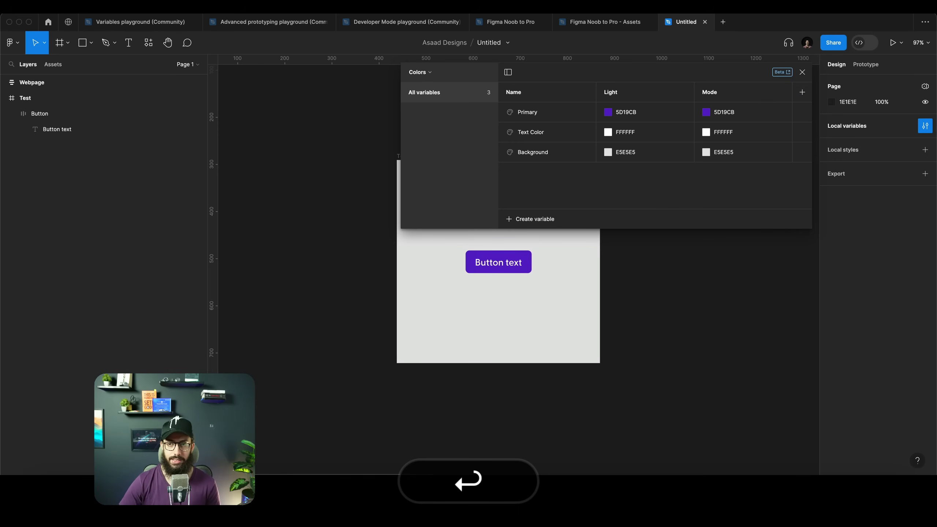
# Set the Primary variable's color in the second mode to A06AF9
pyautogui.click(706, 112)
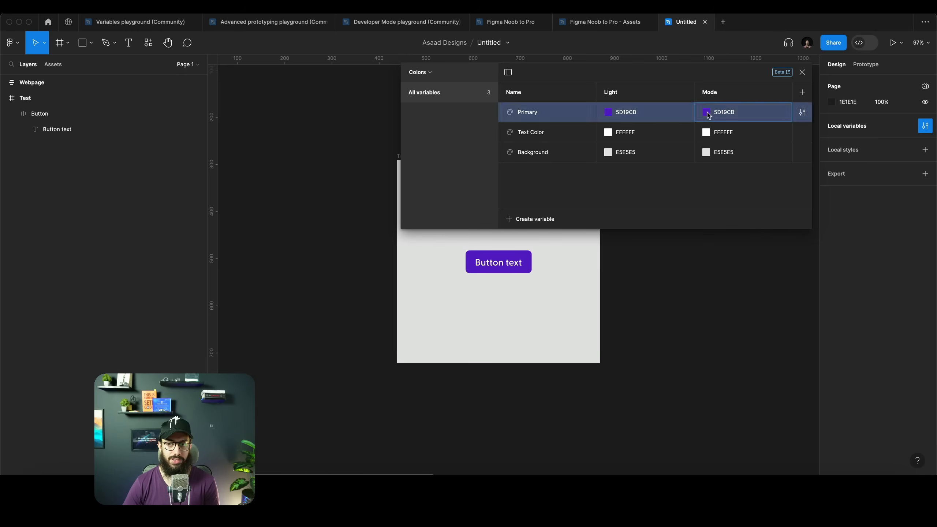
pyautogui.moveTo(805, 160); pyautogui.dragTo(770, 145)
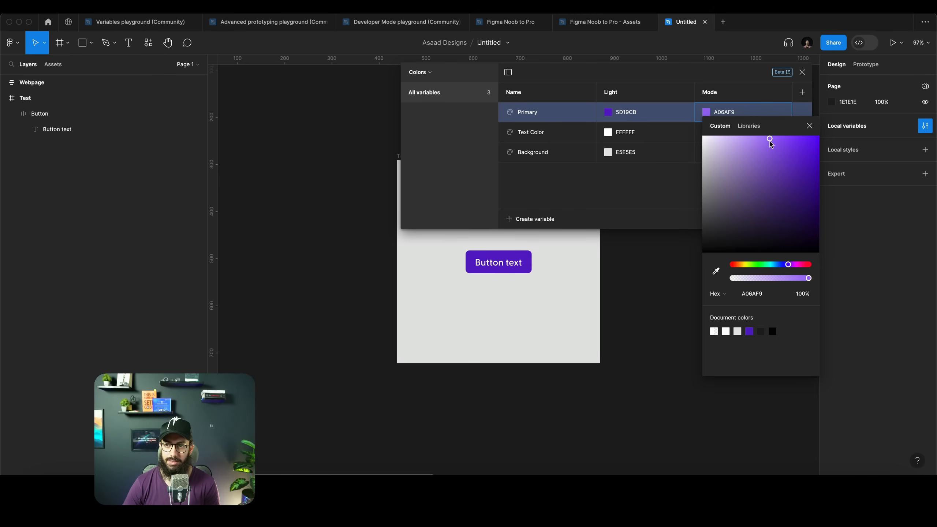
pyautogui.click(742, 96)
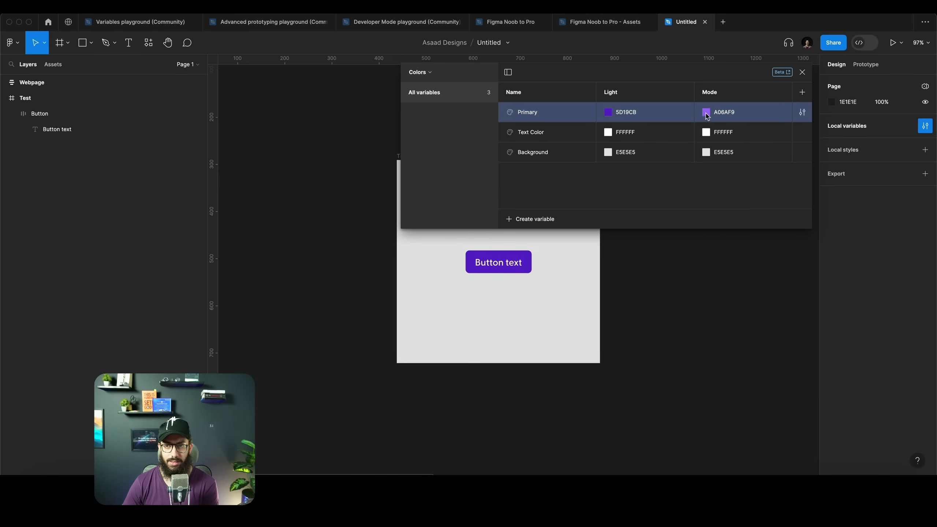
# Set the Background variable's color in the second mode to 252525 and close the variables panel
pyautogui.click(707, 131)
pyautogui.click(731, 111)
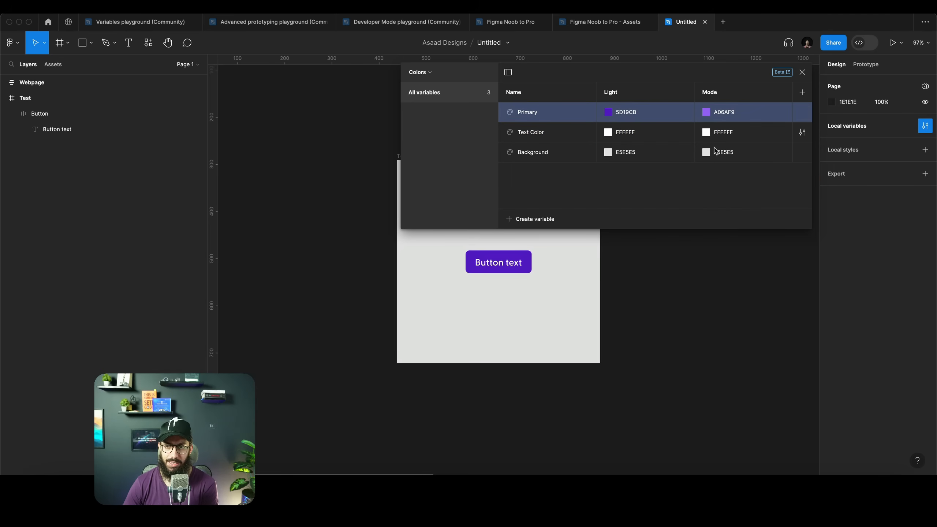
pyautogui.click(706, 152)
pyautogui.moveTo(730, 211); pyautogui.dragTo(689, 279)
pyautogui.click(635, 281)
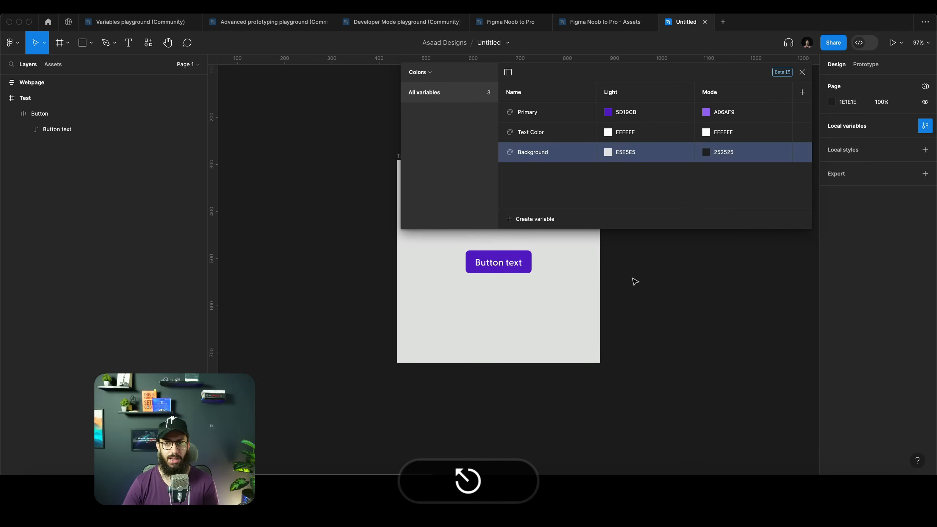
pyautogui.click(803, 72)
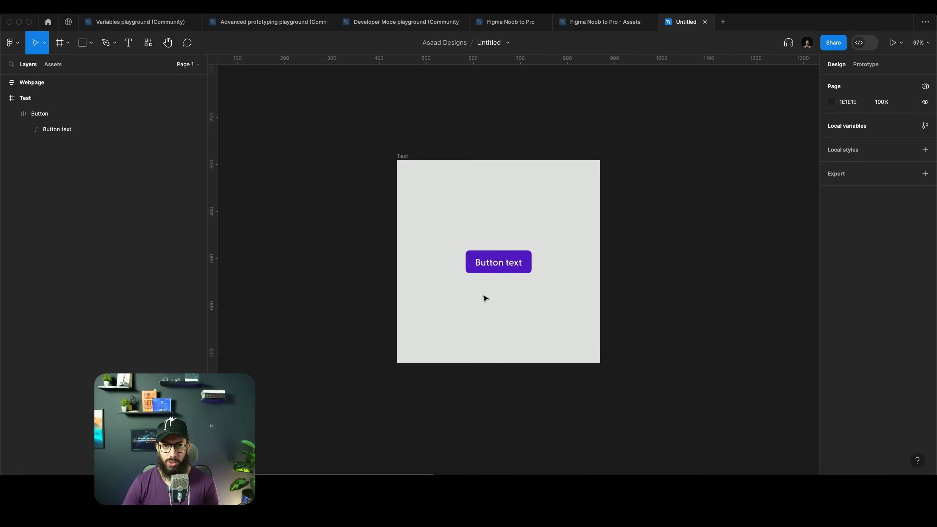
# Try setting the Button's Colors mode to Mode, then undo the change
pyautogui.click(512, 273)
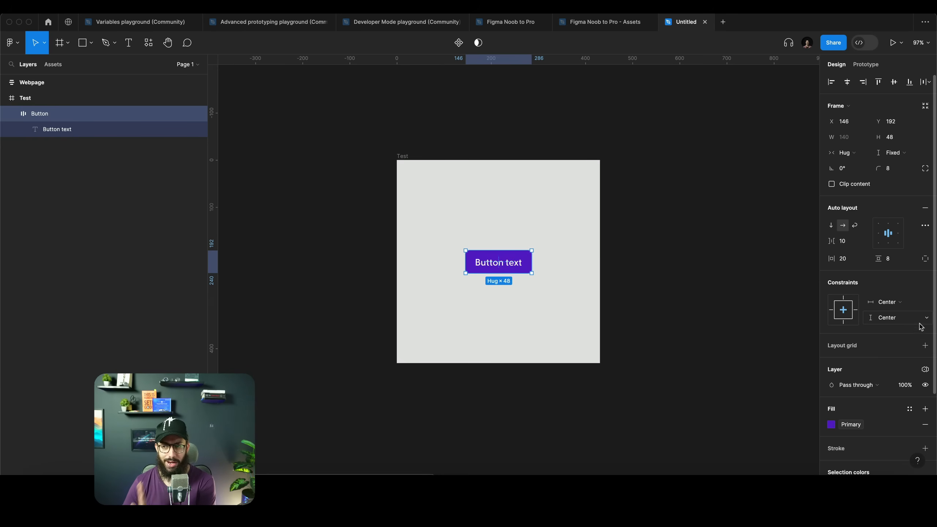
pyautogui.click(925, 370)
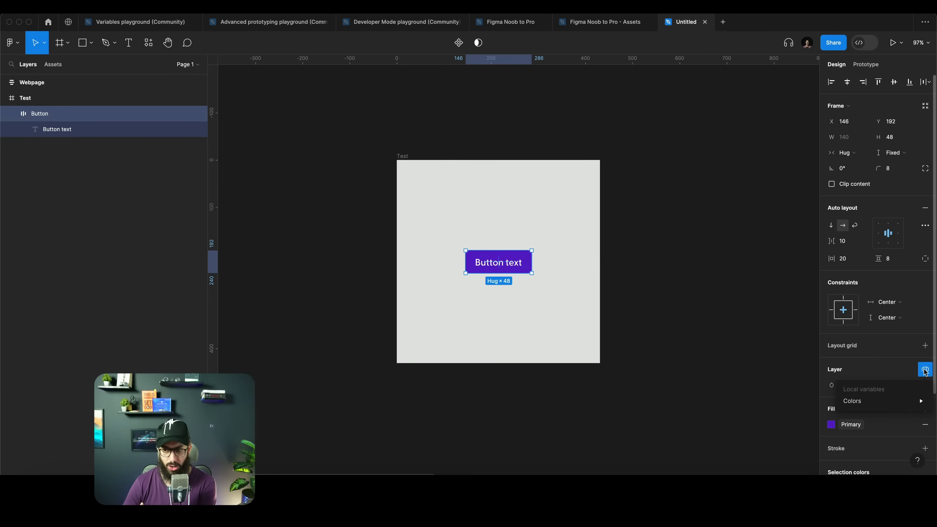
pyautogui.moveTo(892, 398)
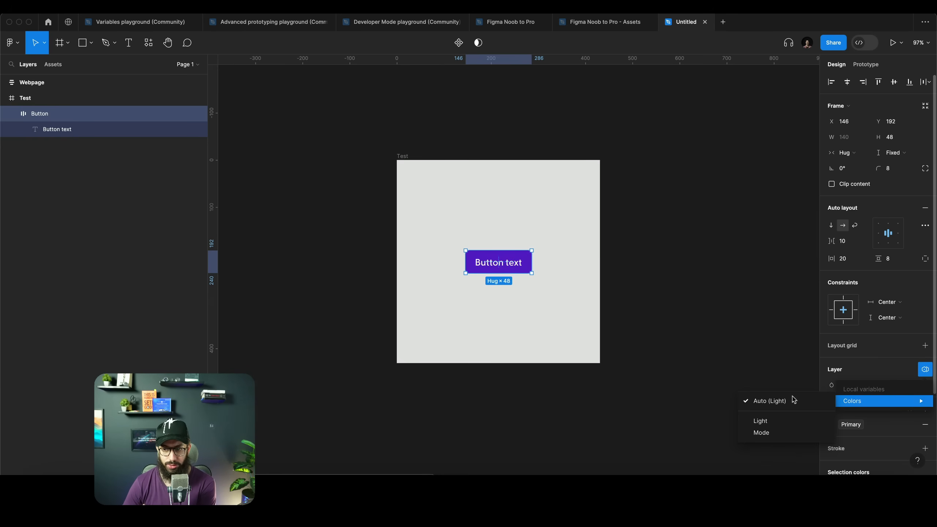
pyautogui.click(772, 434)
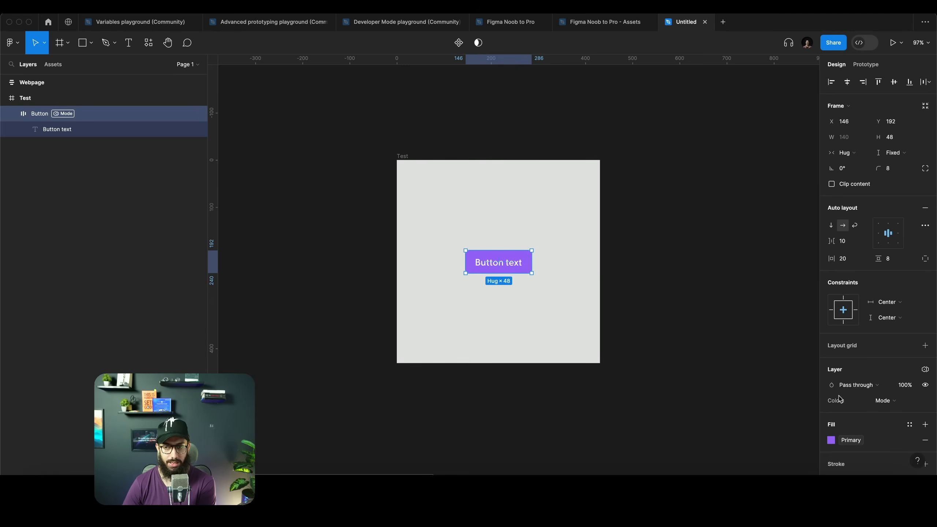
pyautogui.press('super+z')
pyautogui.press('super+z')
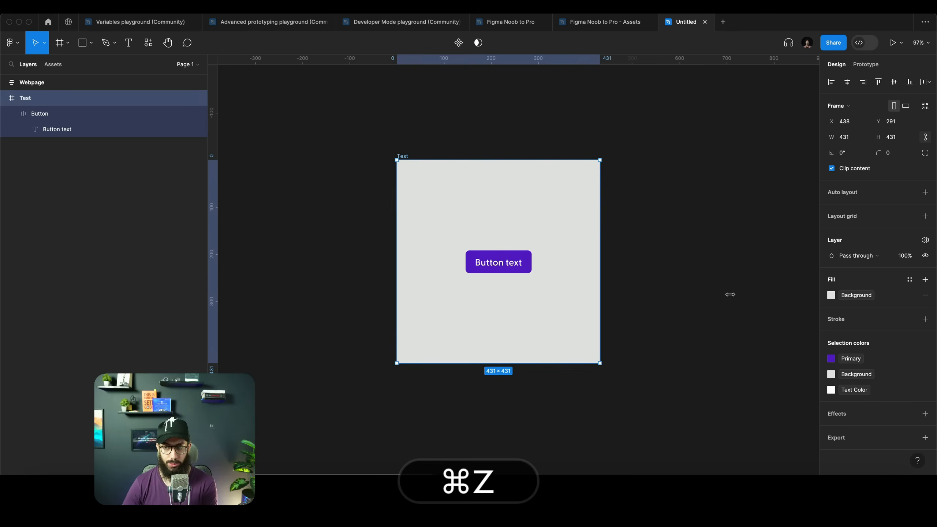
# Set the Test frame's Colors mode to Mode
pyautogui.click(925, 240)
pyautogui.moveTo(868, 275)
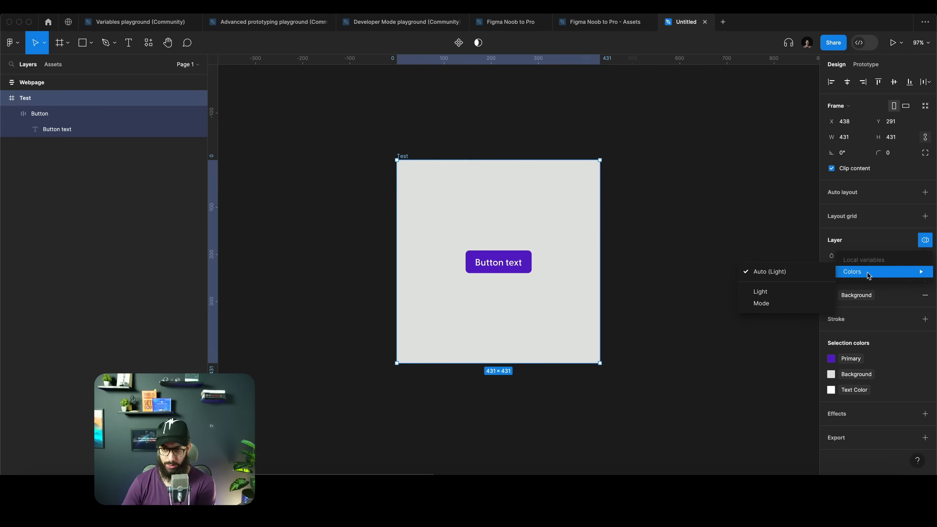
pyautogui.click(795, 303)
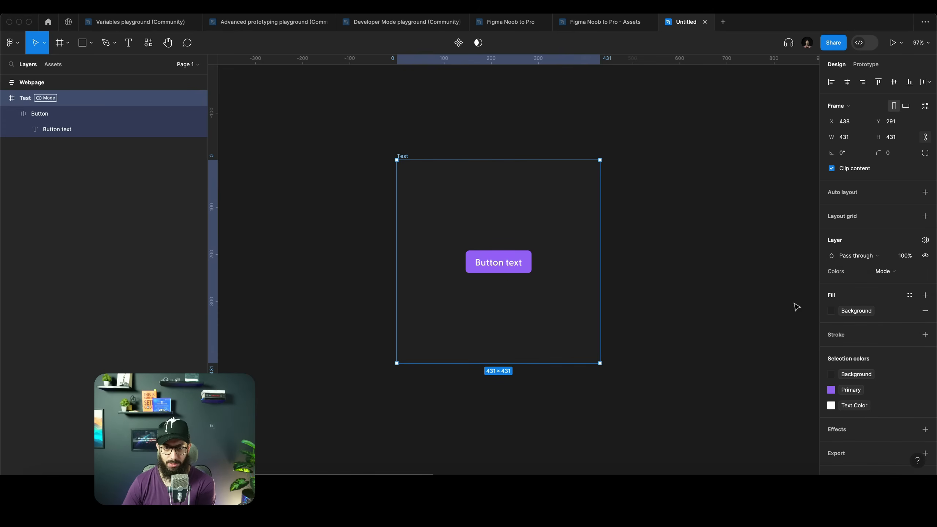
# Set the Test frame's Colors mode to Light and deselect it
pyautogui.click(925, 239)
pyautogui.click(795, 294)
pyautogui.click(795, 199)
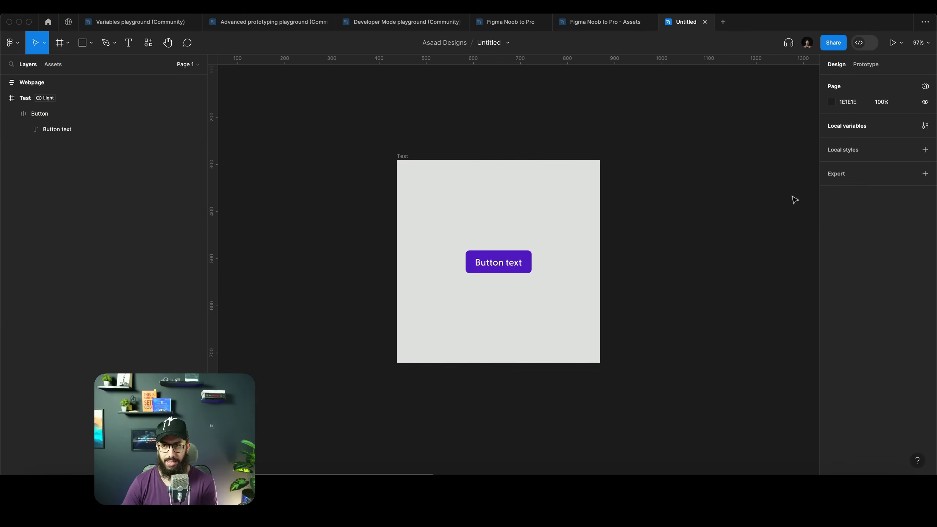
# Rename the second mode of the Colors collection to Dark and close the variables panel
pyautogui.click(925, 126)
pyautogui.doubleClick(742, 96)
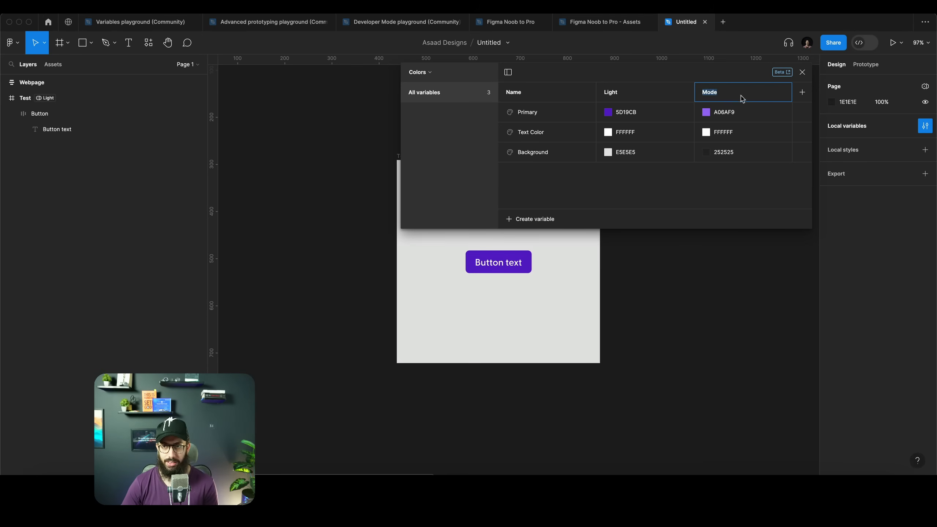
pyautogui.write('Dark')
pyautogui.press('Return')
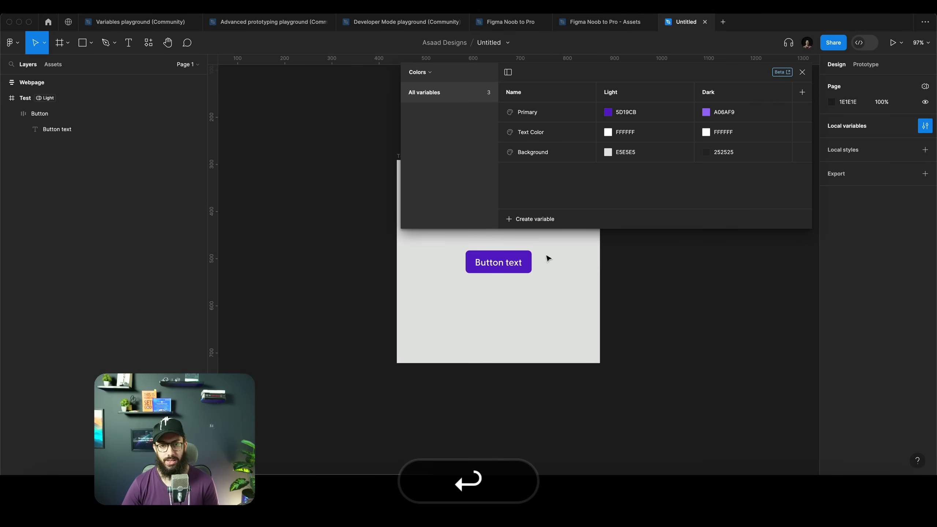
pyautogui.press('Escape')
# Duplicate the Test frame to its right and set the copy's Colors mode to Dark
pyautogui.click(401, 156)
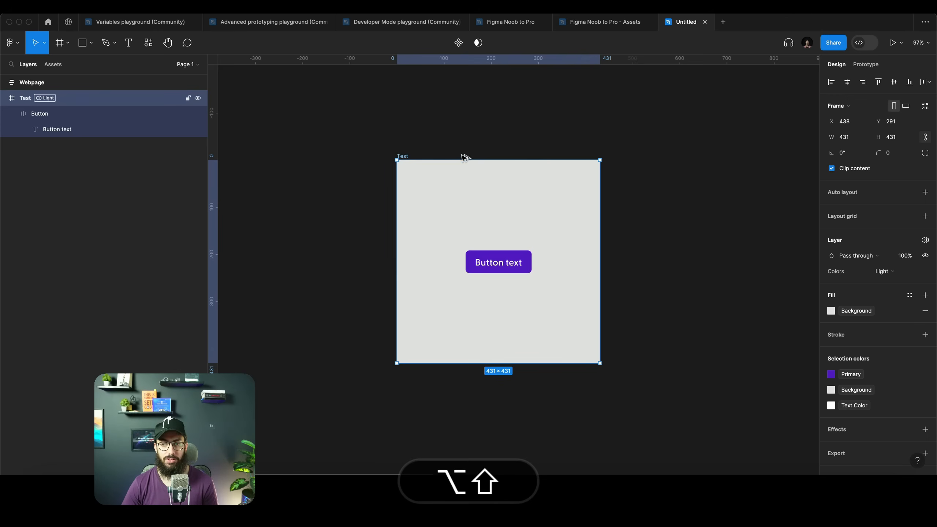
pyautogui.moveTo(464, 157); pyautogui.dragTo(634, 157)
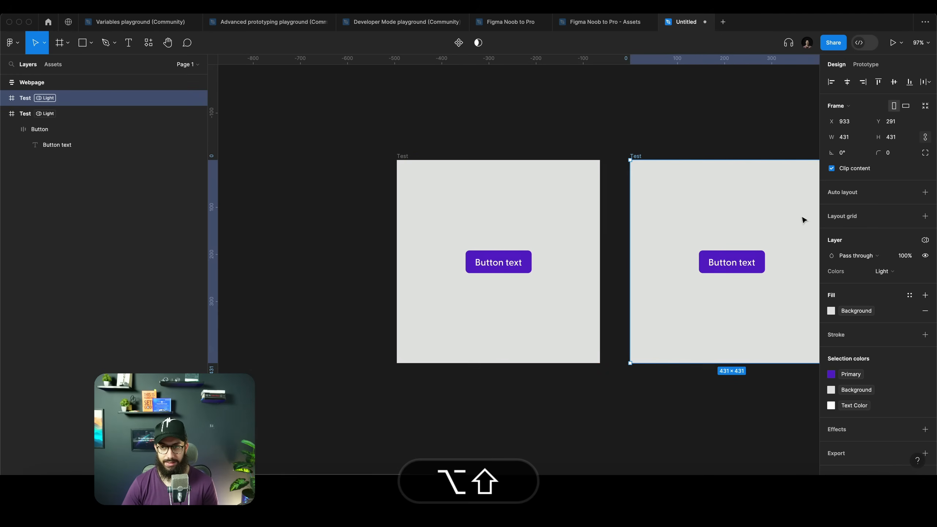
pyautogui.click(887, 275)
pyautogui.click(894, 280)
# Delete the button inside the duplicated dark frame
pyautogui.click(734, 262)
pyautogui.press('BackSpace')
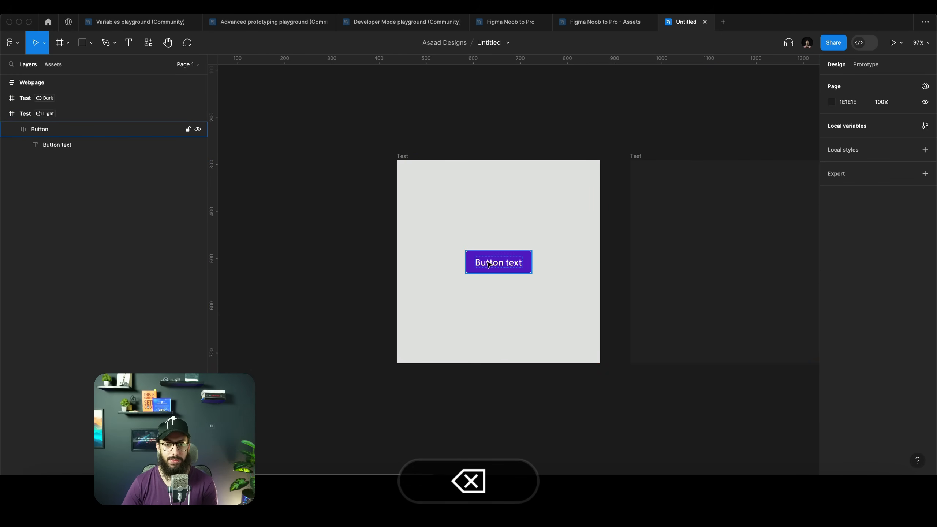
# Move the Button from the light Test frame into the dark Test frame
pyautogui.moveTo(488, 263)
pyautogui.mouseDown()
pyautogui.moveTo(299, 242)
pyautogui.moveTo(505, 263)
pyautogui.mouseUp()
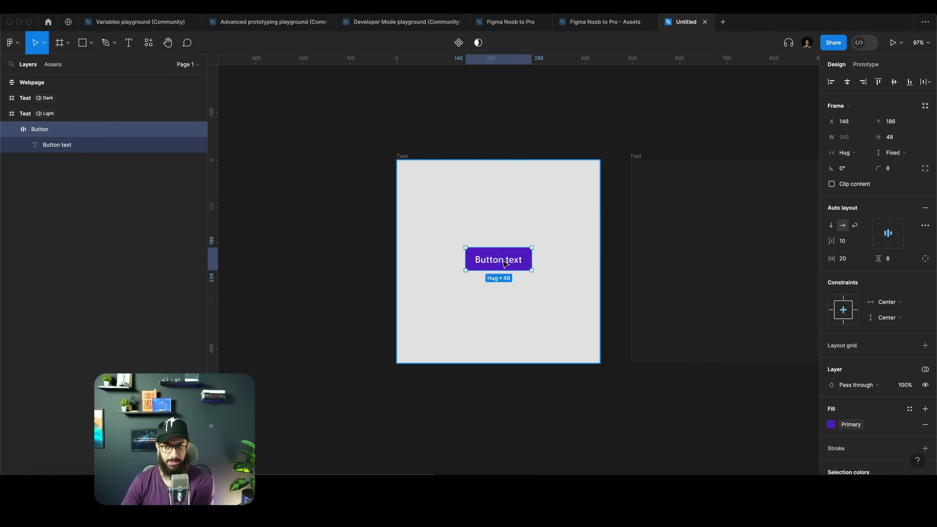
pyautogui.moveTo(505, 263); pyautogui.dragTo(739, 263)
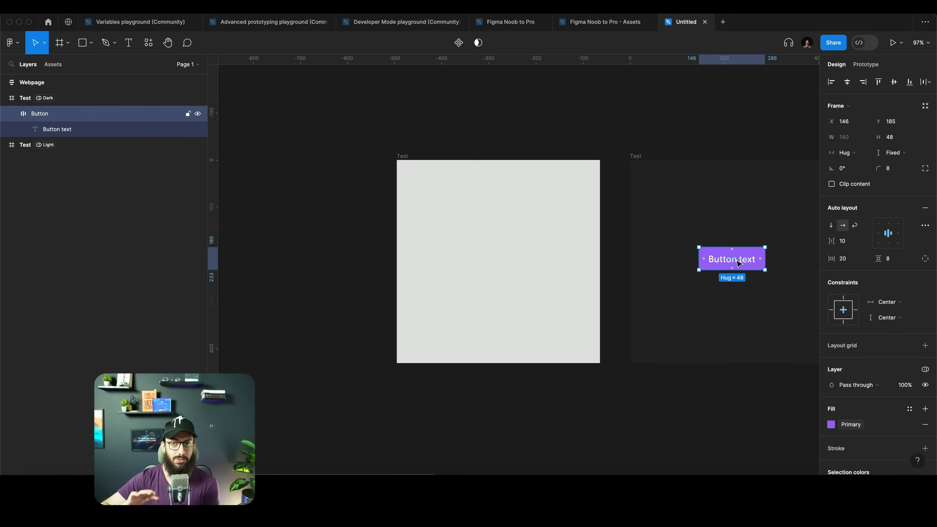
pyautogui.hscroll(5, 739, 263)
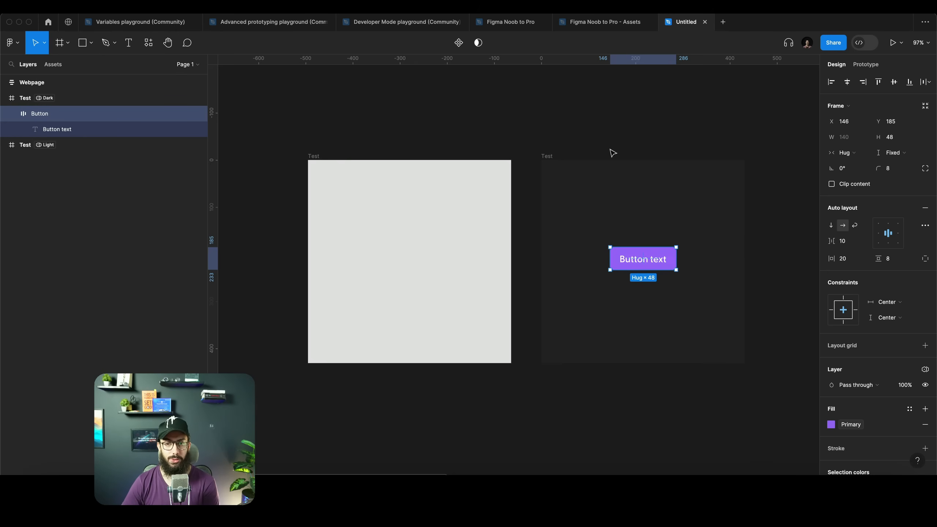
# Change the button's text to Login
pyautogui.doubleClick(649, 265)
pyautogui.write('Login')
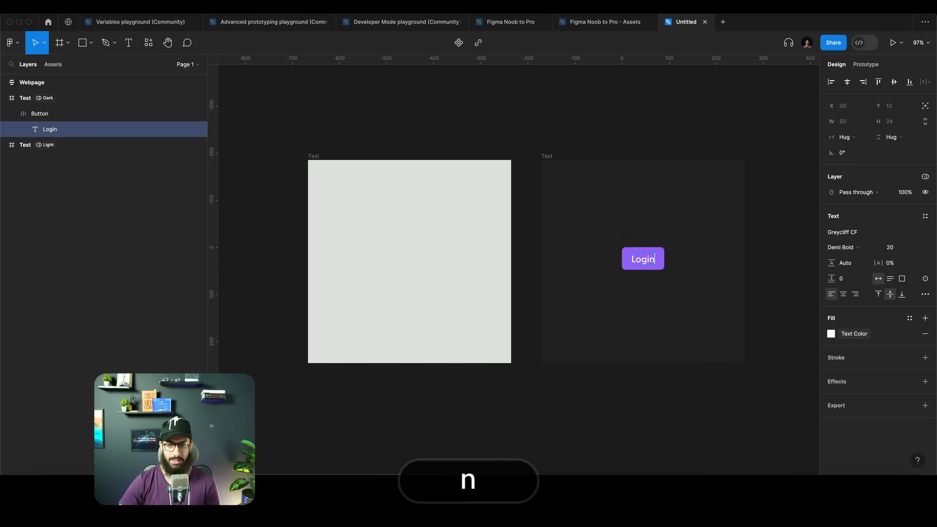
pyautogui.press('Escape')
# Try dragging the Login text into the light frame, then undo the move
pyautogui.click(642, 259)
pyautogui.moveTo(642, 260); pyautogui.dragTo(390, 247)
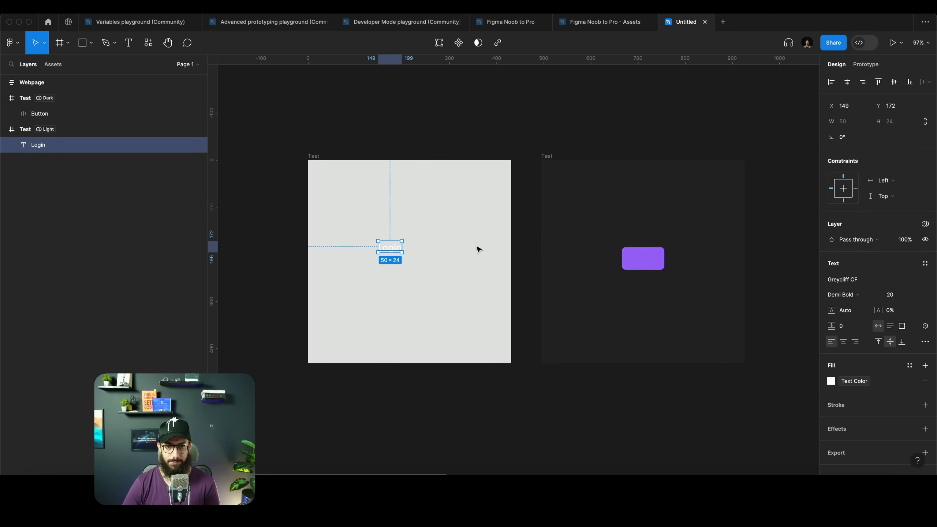
pyautogui.press('super+z')
# Move the Login button back into the light Test frame and deselect it
pyautogui.moveTo(644, 269); pyautogui.dragTo(406, 262)
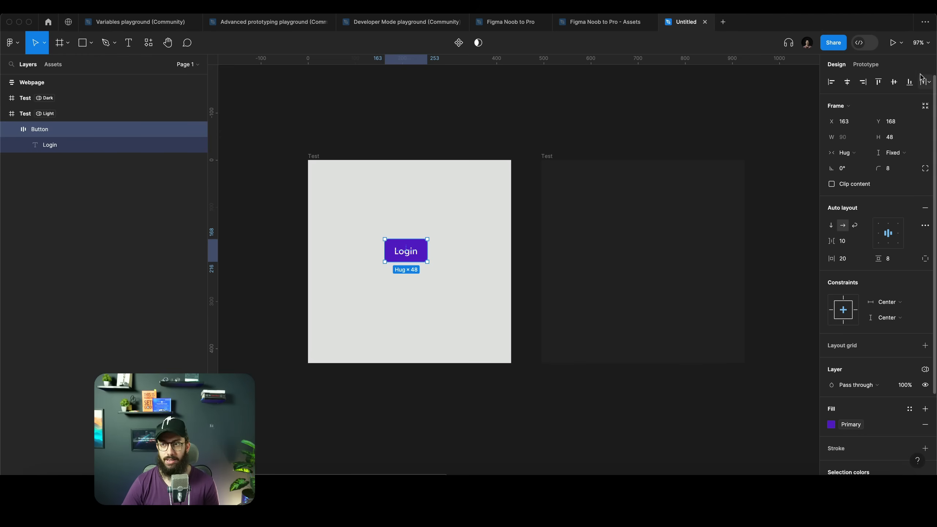
pyautogui.click(757, 87)
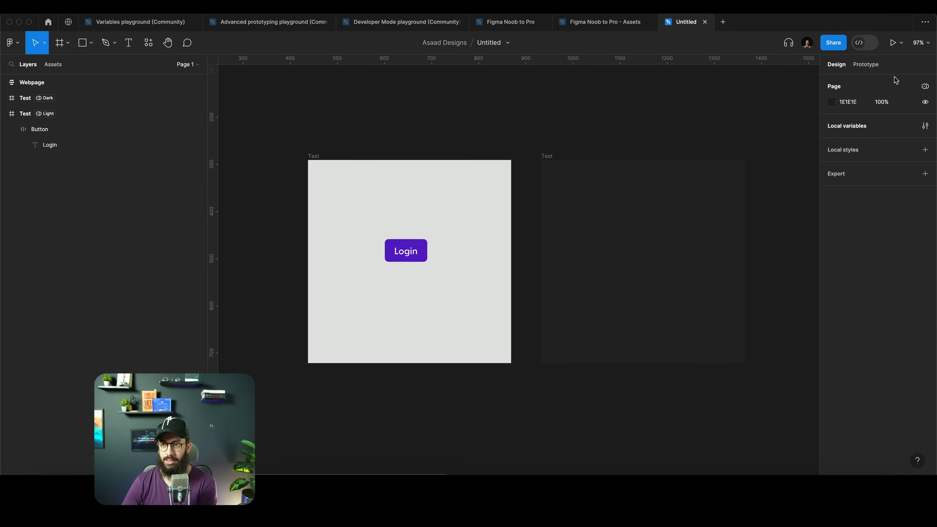
# Create a new variable collection named Translation
pyautogui.click(925, 126)
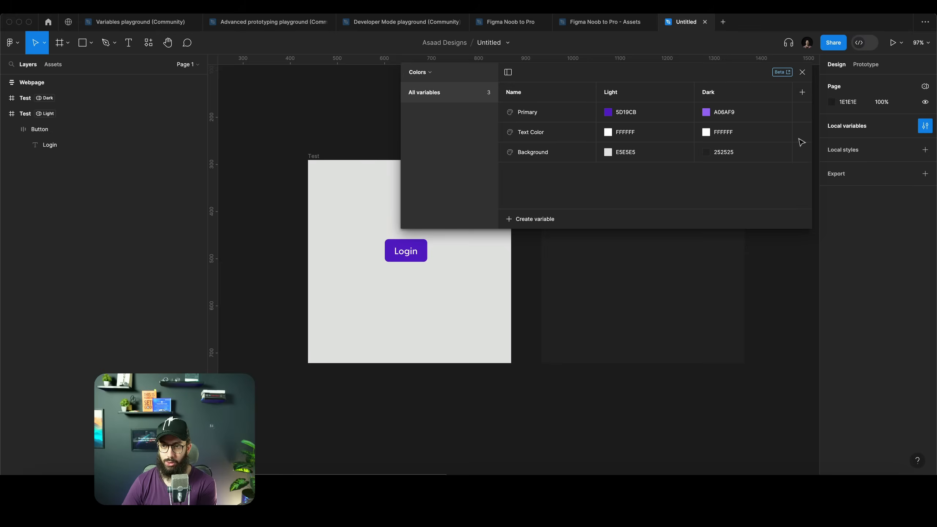
pyautogui.click(419, 72)
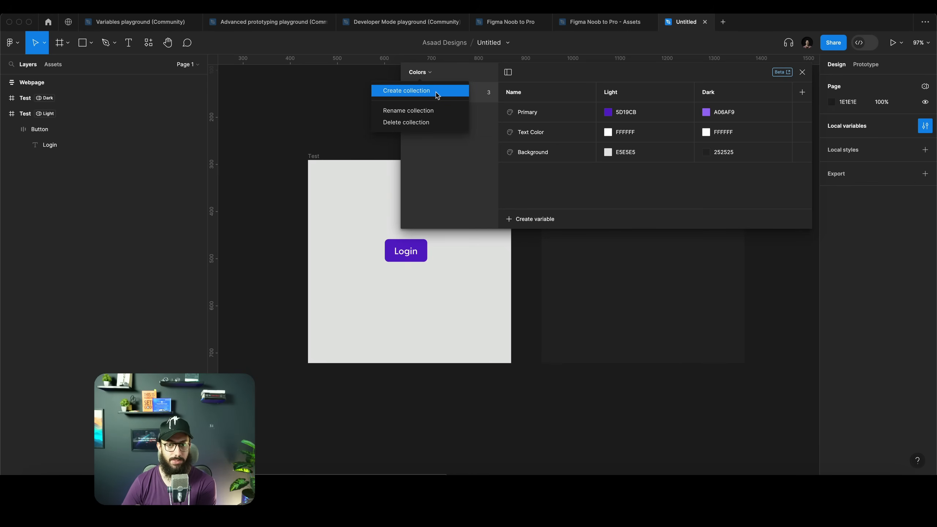
pyautogui.click(436, 95)
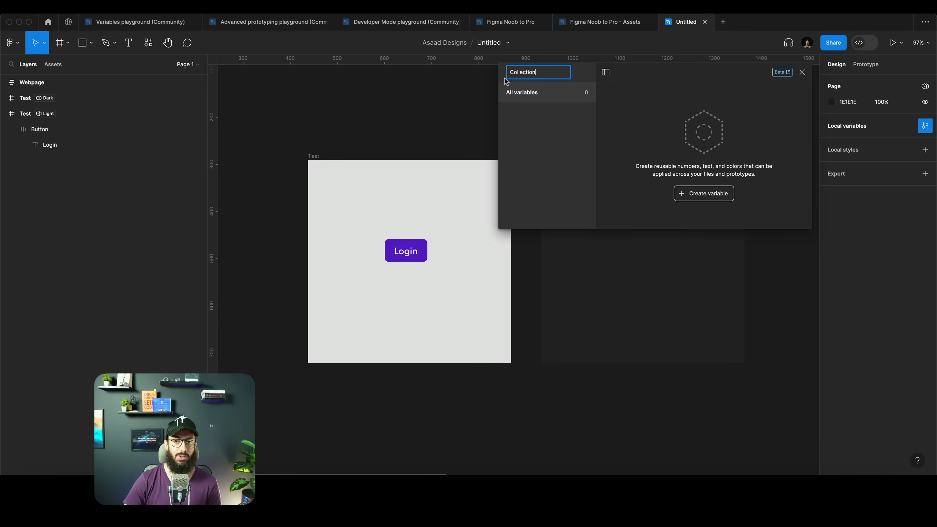
pyautogui.press('super+a')
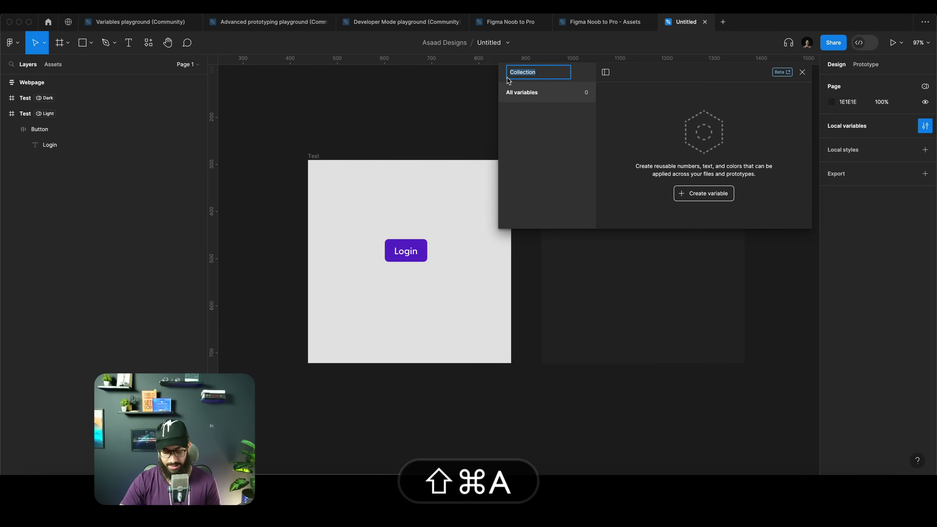
pyautogui.write('Translation')
pyautogui.press('Return')
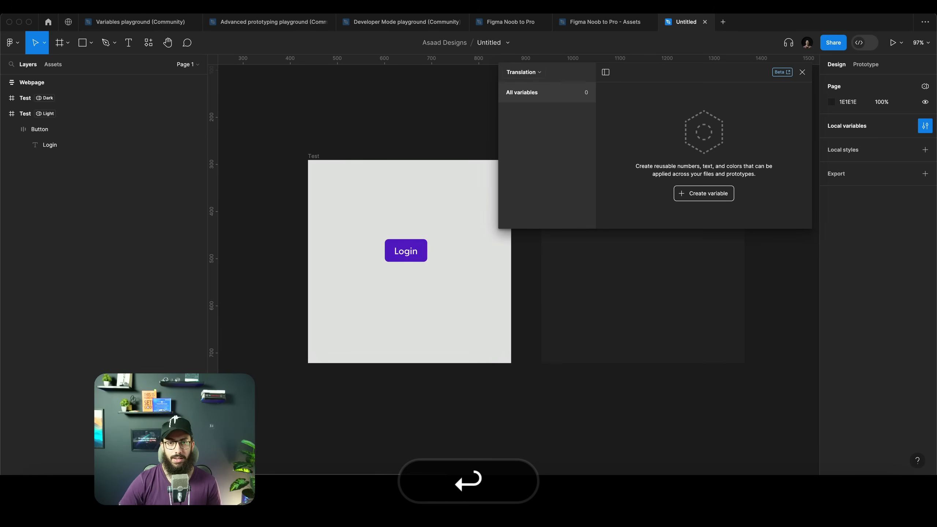
# Create a string variable in the Translation collection named Login with the value Login
pyautogui.click(722, 193)
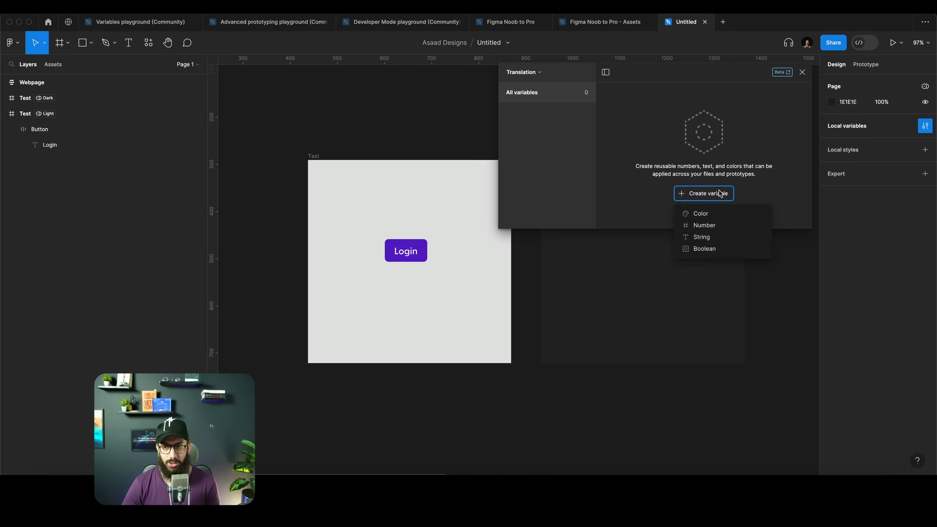
pyautogui.click(710, 238)
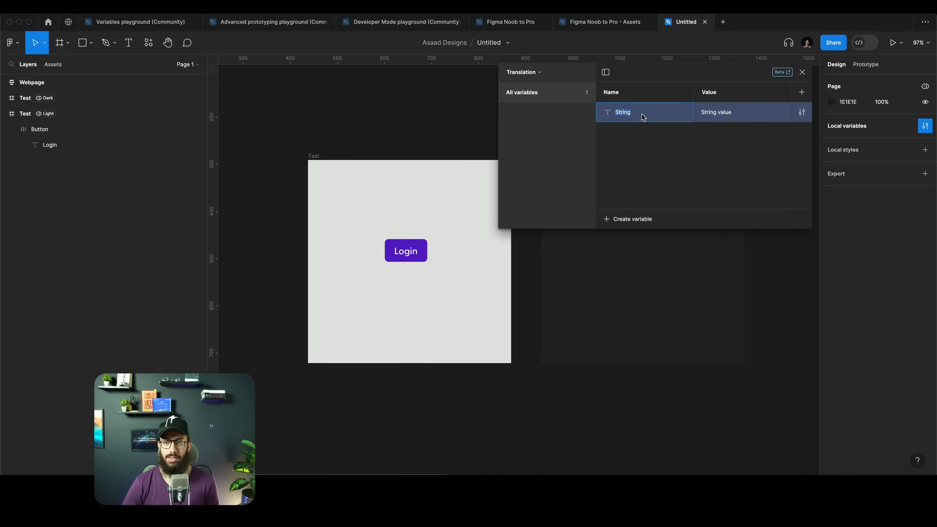
pyautogui.write('Login')
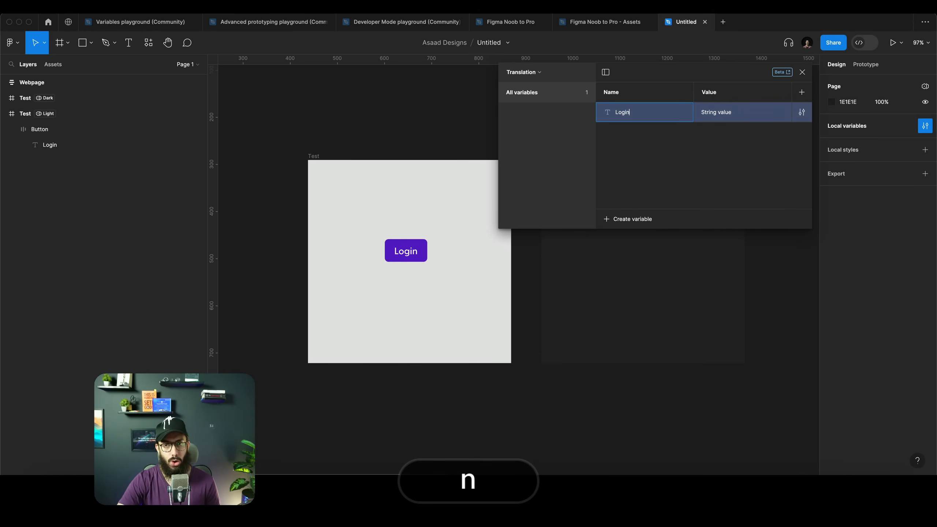
pyautogui.press('Tab')
pyautogui.write('Login')
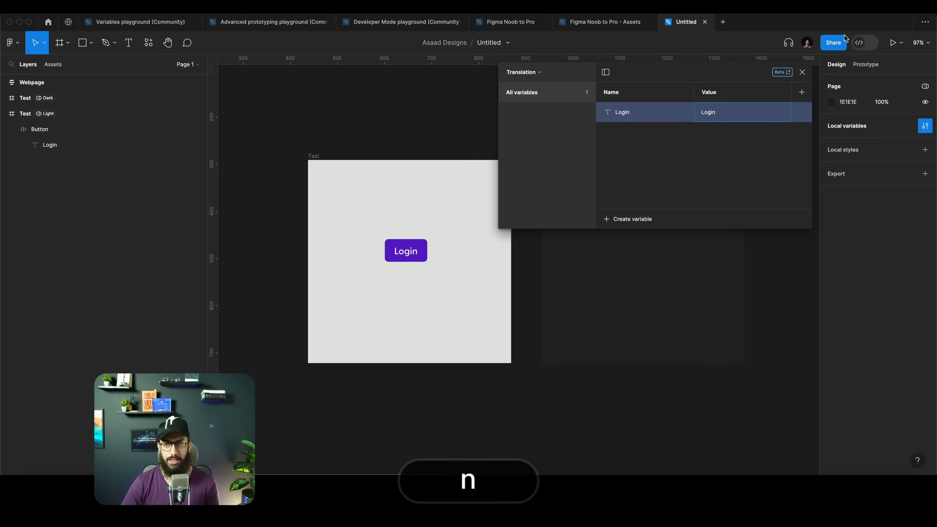
# Add a second mode to the collection and set the Login variable's value in it to Lawgan
pyautogui.click(801, 92)
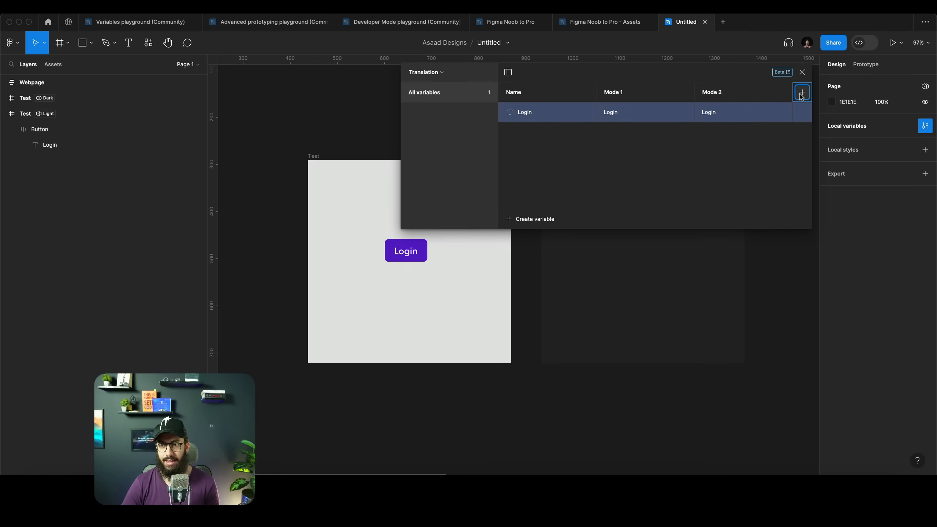
pyautogui.doubleClick(712, 111)
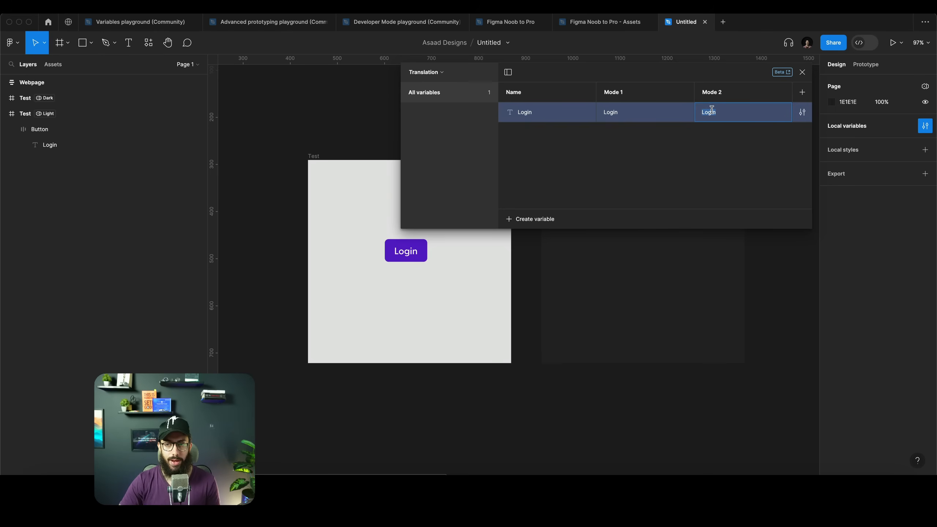
pyautogui.write('Law')
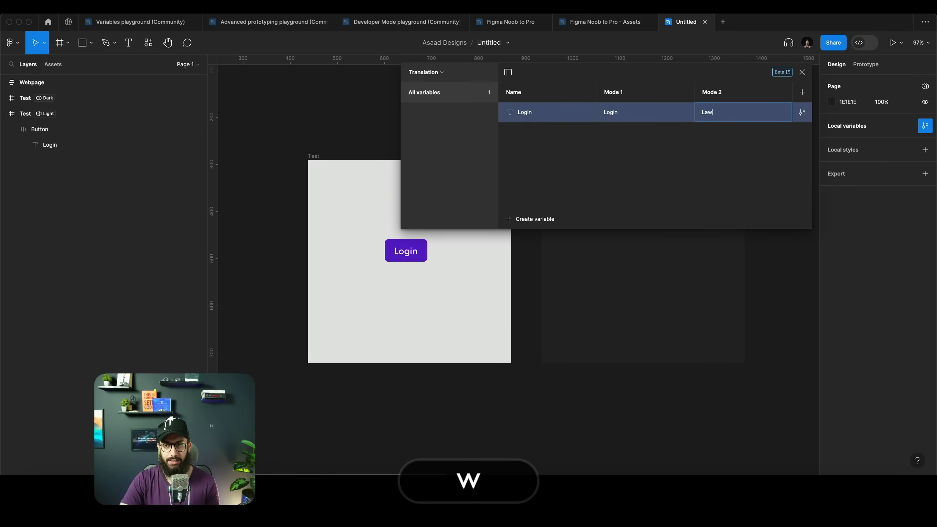
pyautogui.press('BackSpace')
pyautogui.press('BackSpace')
pyautogui.write('Owa')
pyautogui.press('shift+super+a')
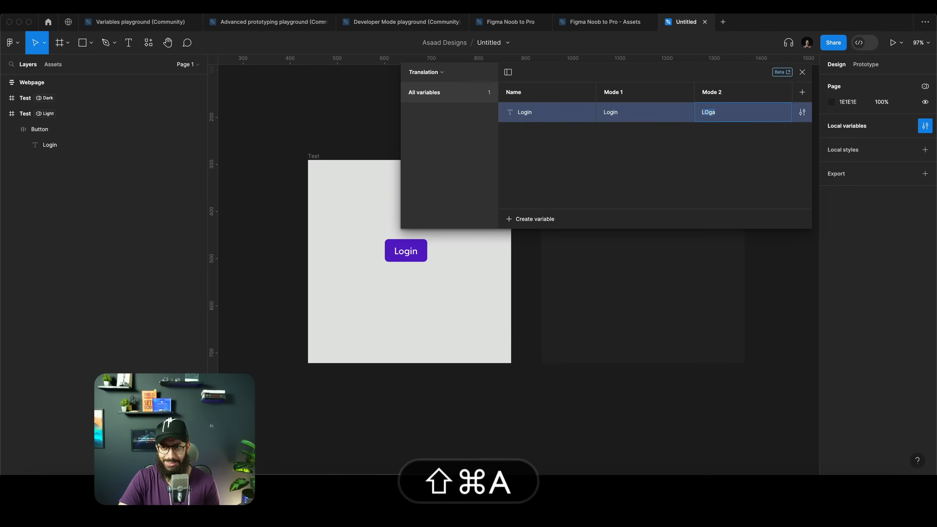
pyautogui.write('Lwaw')
pyautogui.press('BackSpace')
pyautogui.press('BackSpace')
pyautogui.press('BackSpace')
pyautogui.write('awgan')
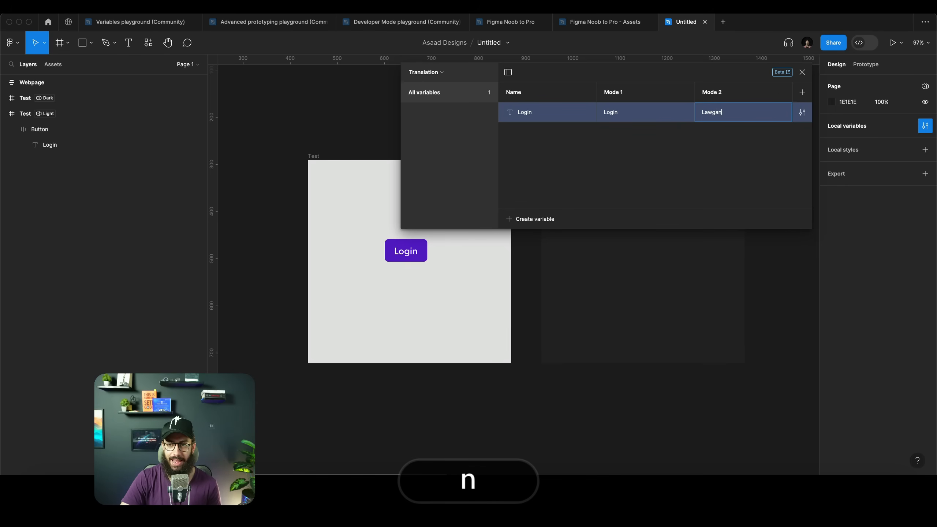
pyautogui.press('Tab')
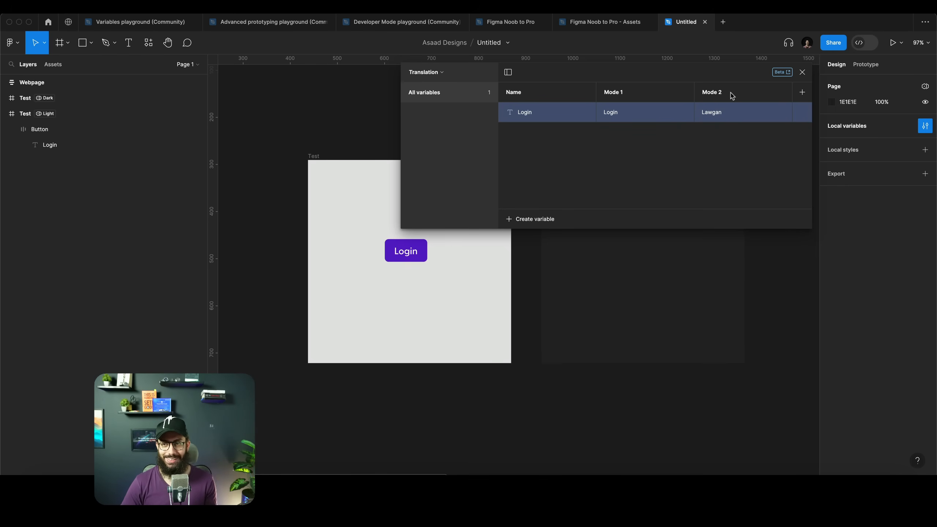
# Rename the collection's two modes to English and Arabic
pyautogui.doubleClick(726, 93)
pyautogui.write('Dark')
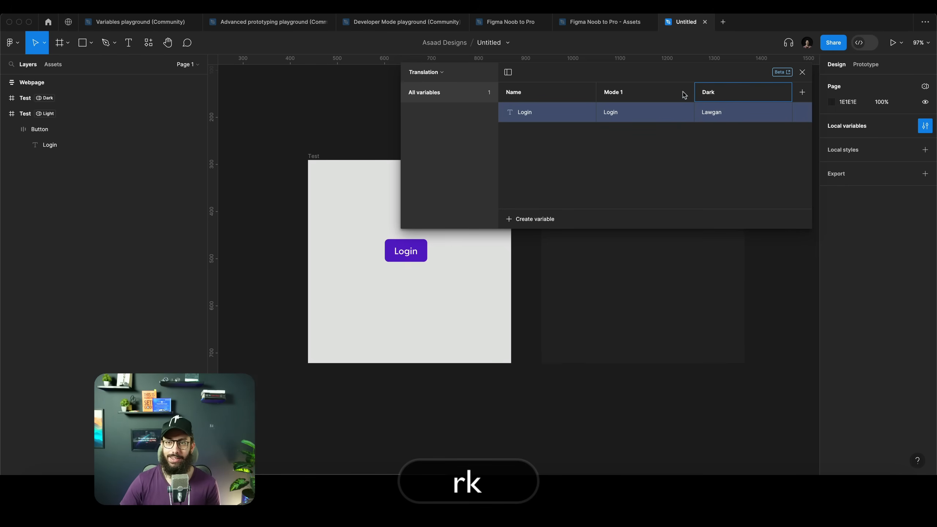
pyautogui.doubleClick(650, 93)
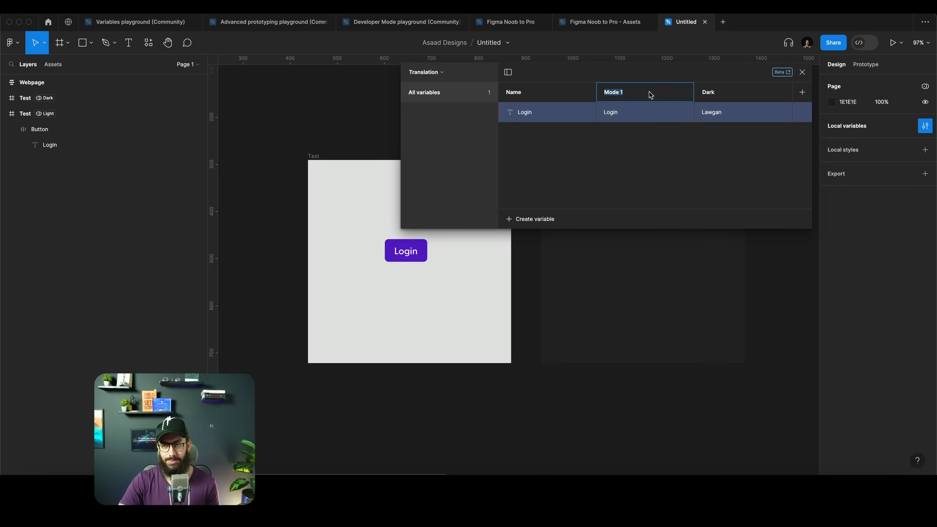
pyautogui.doubleClick(734, 97)
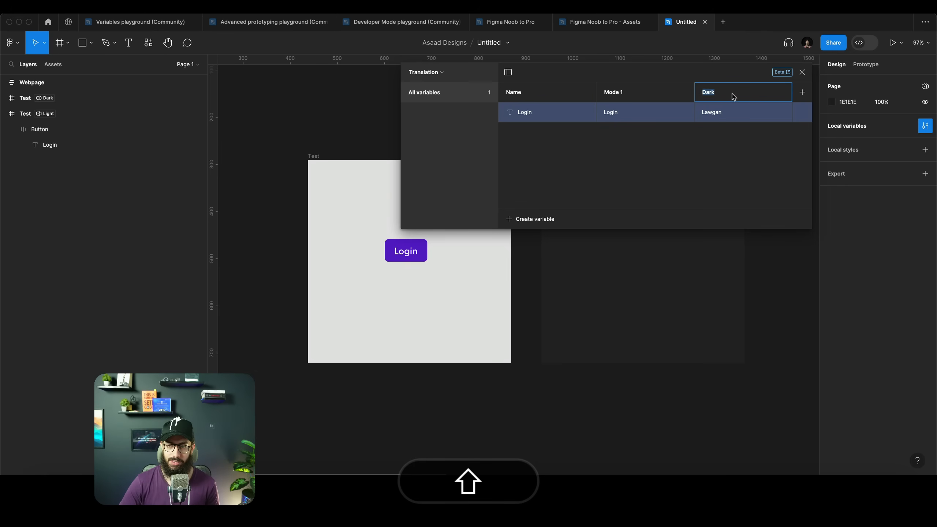
pyautogui.write('Arabic')
pyautogui.press('Return')
pyautogui.doubleClick(650, 95)
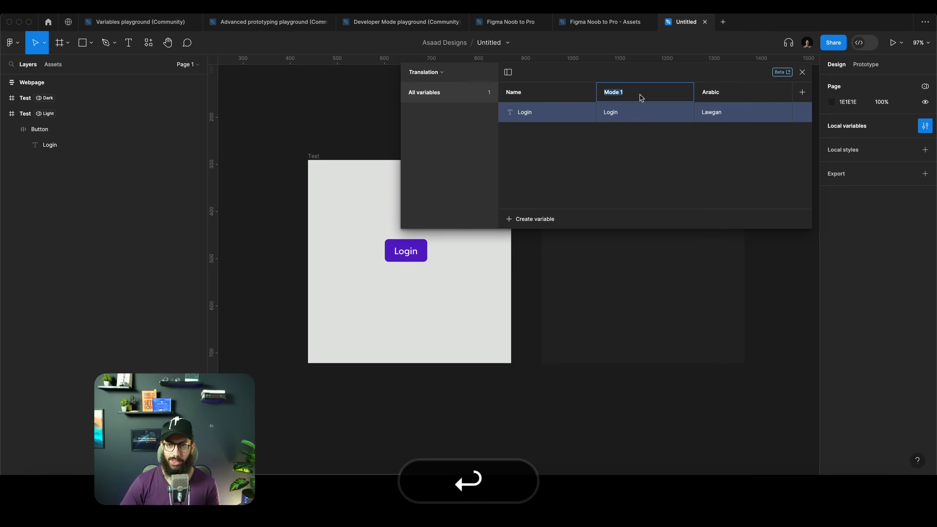
pyautogui.write('English')
pyautogui.press('Return')
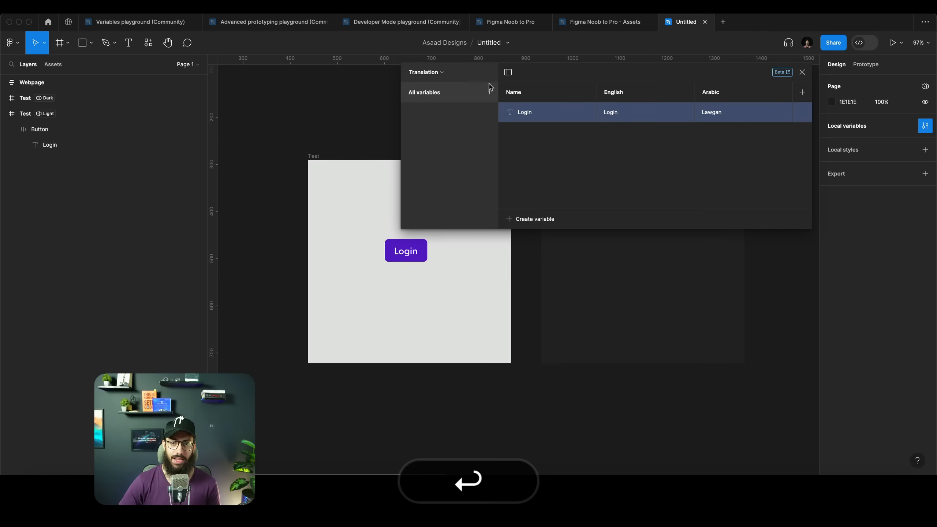
# Bind the button's Login text content to the Login string variable and close the variables window
pyautogui.keyDown('super'); pyautogui.click(408, 255); pyautogui.keyUp('super')
pyautogui.click(925, 279)
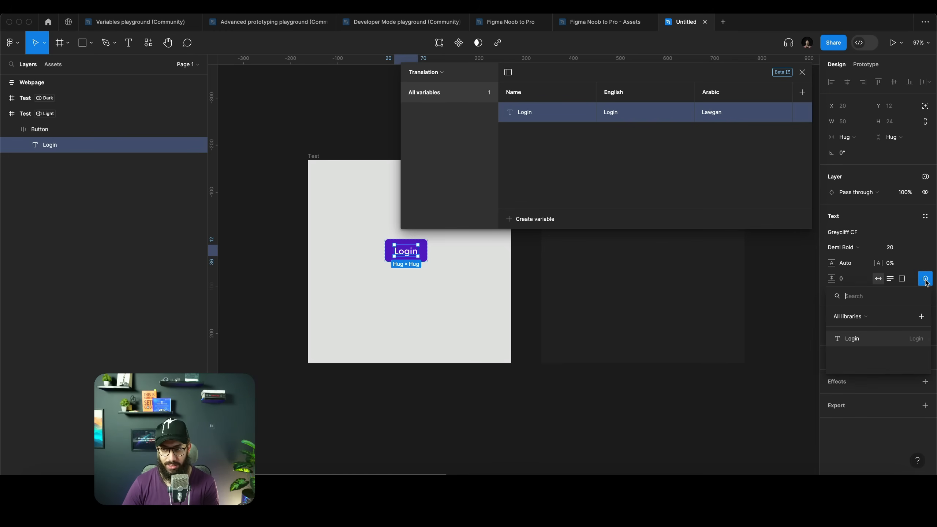
pyautogui.click(872, 343)
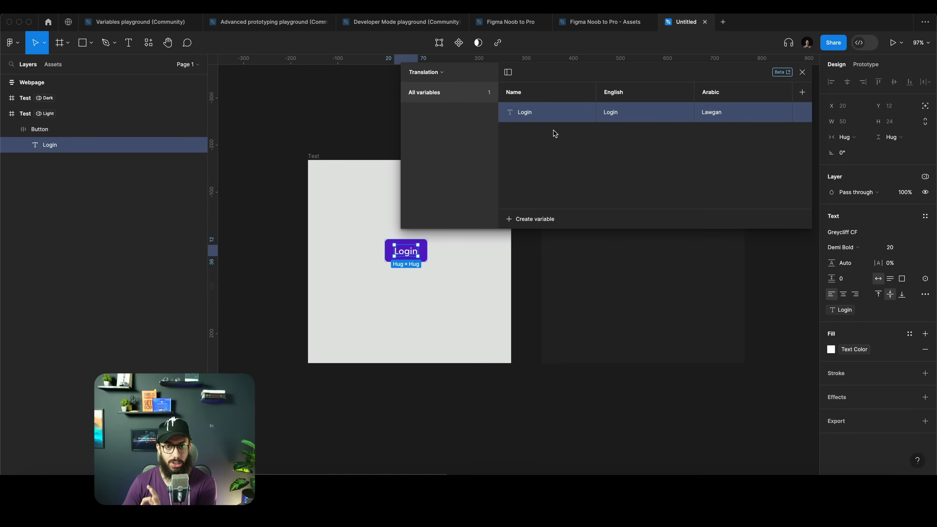
pyautogui.click(461, 272)
pyautogui.click(801, 72)
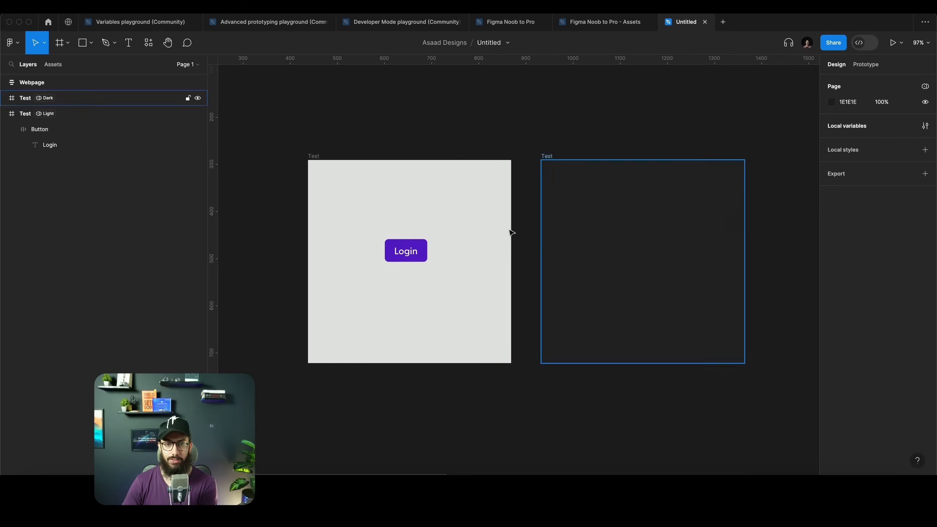
# Try moving the Login button into the dark frame, then undo the move
pyautogui.moveTo(421, 251); pyautogui.dragTo(603, 251)
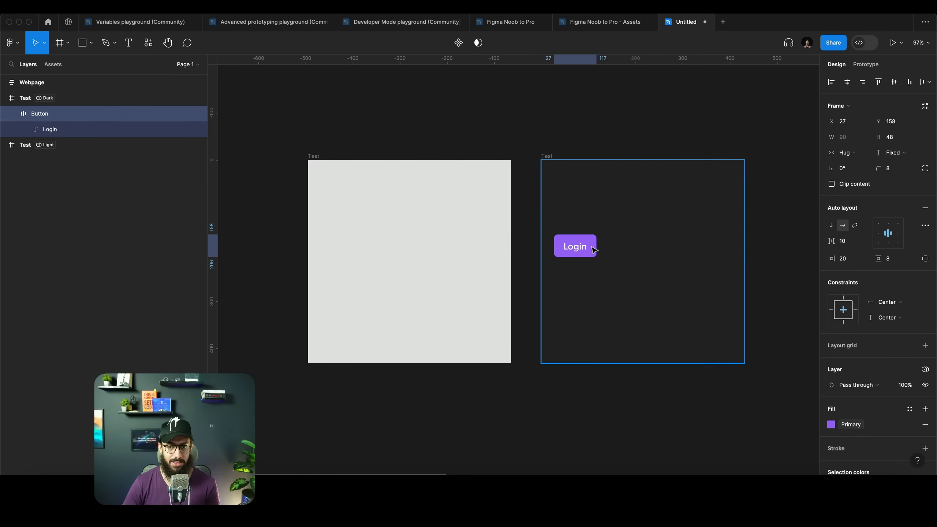
pyautogui.press('super+z')
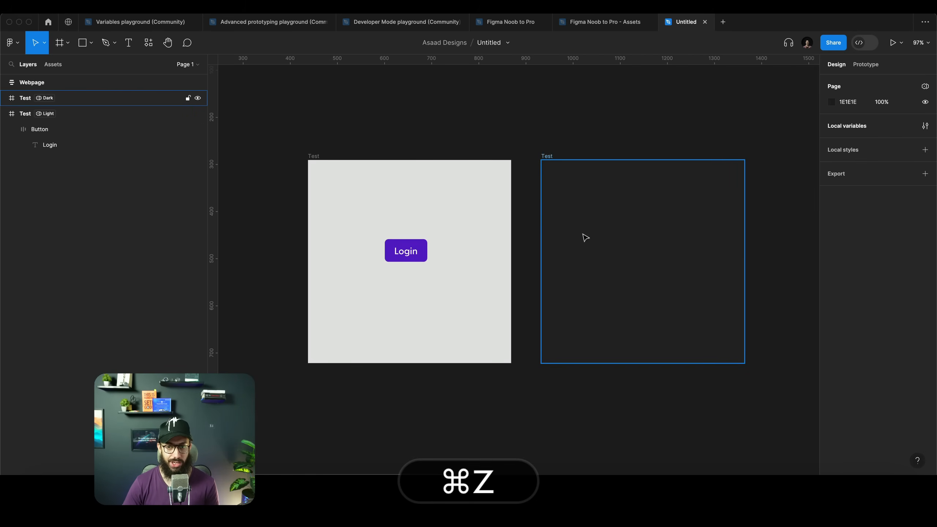
# Create two copies of the light Test frame with its Login button below the original frames
pyautogui.click(548, 160)
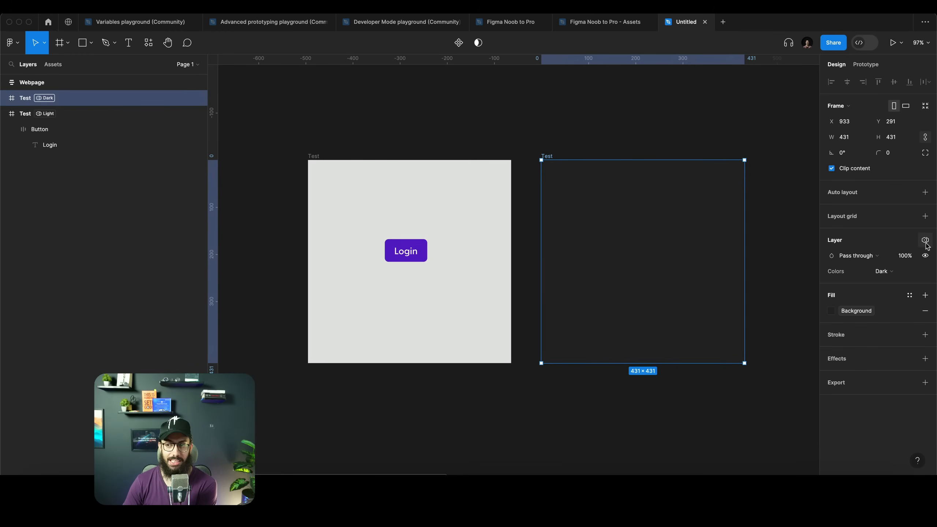
pyautogui.press('ctrl+alt+shift+super+r')
pyautogui.moveTo(407, 195); pyautogui.dragTo(630, 356)
# Set the right copy frame's Translation mode to Arabic
pyautogui.click(549, 240)
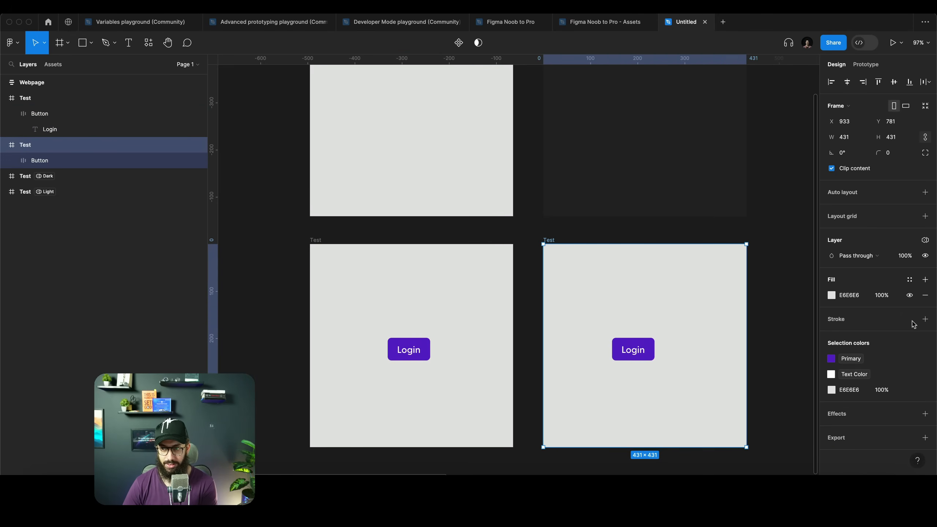
pyautogui.click(924, 240)
pyautogui.moveTo(881, 284)
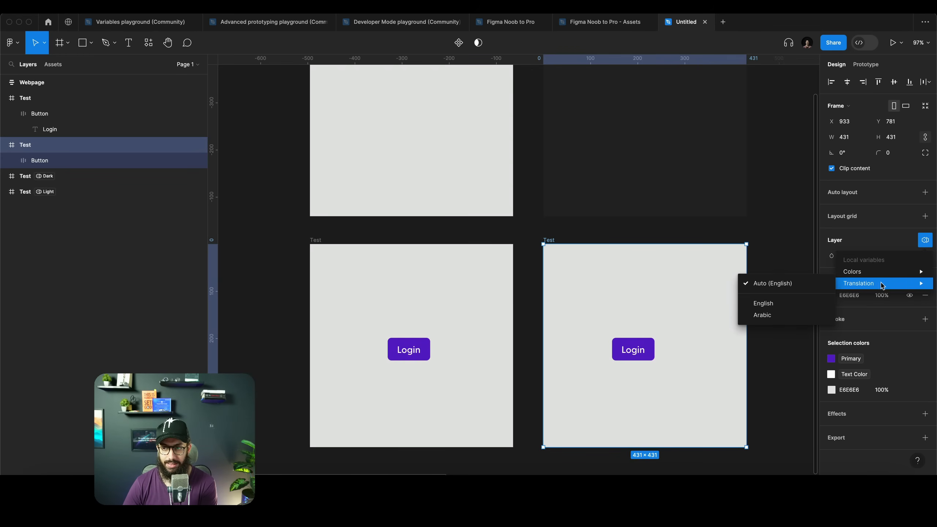
pyautogui.click(765, 315)
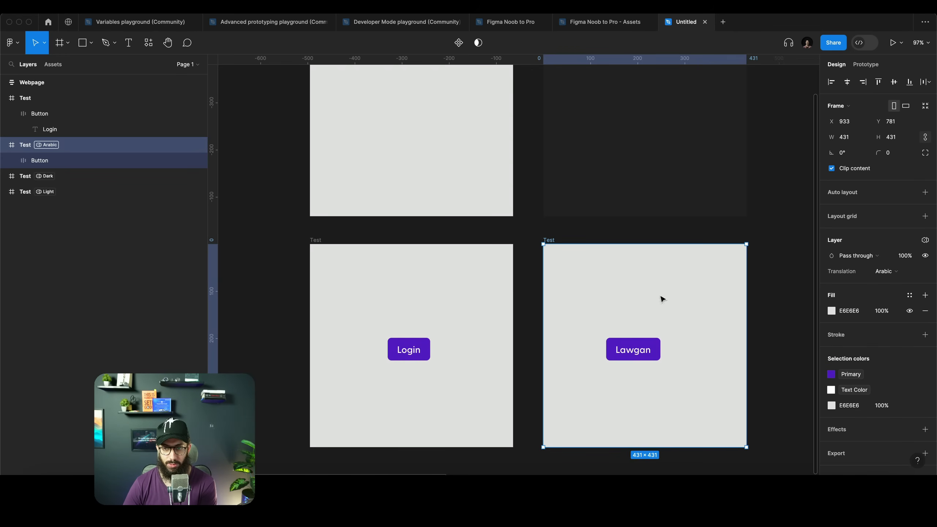
# Set the left copy frame's Translation mode to English and move its Login button upward
pyautogui.click(309, 240)
pyautogui.click(924, 240)
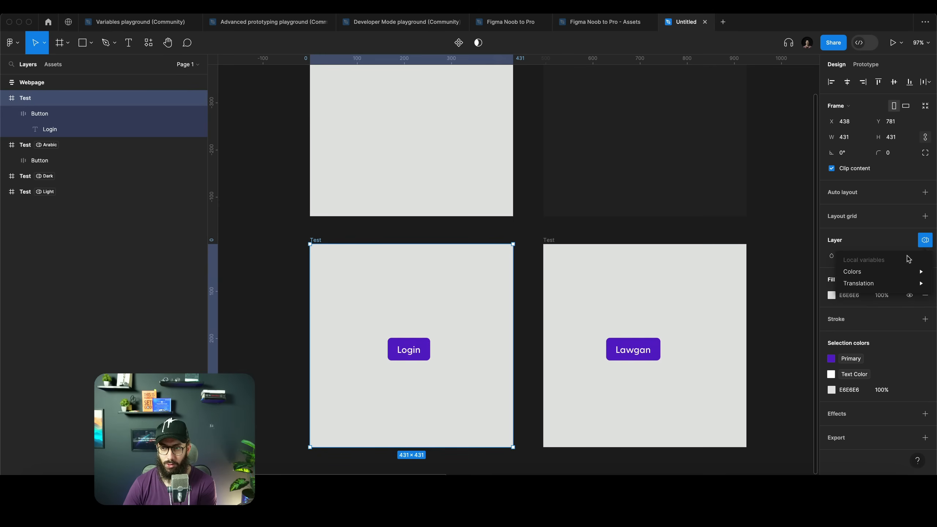
pyautogui.moveTo(882, 283)
pyautogui.click(765, 305)
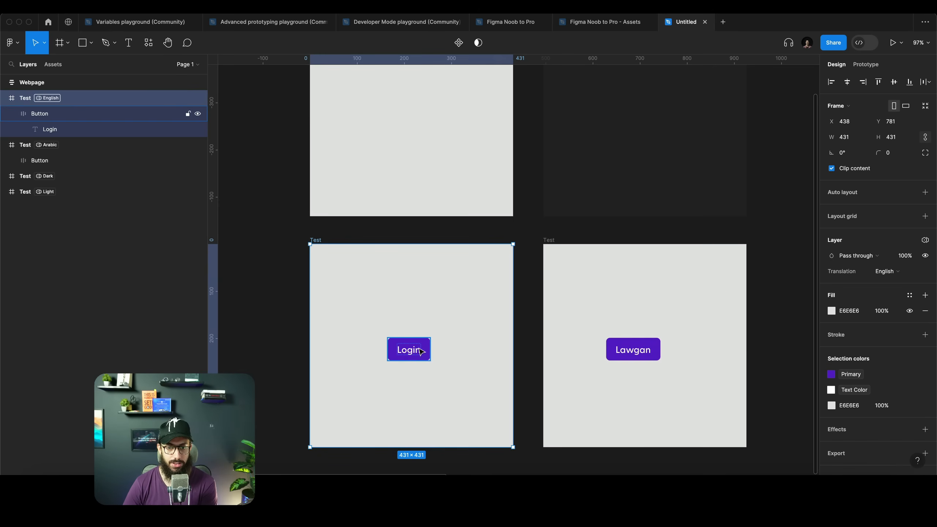
pyautogui.click(420, 352)
pyautogui.moveTo(419, 353); pyautogui.dragTo(429, 318)
# Switch the Arabic frame to the Dark colour mode and fill it with the Background colour variable
pyautogui.click(549, 240)
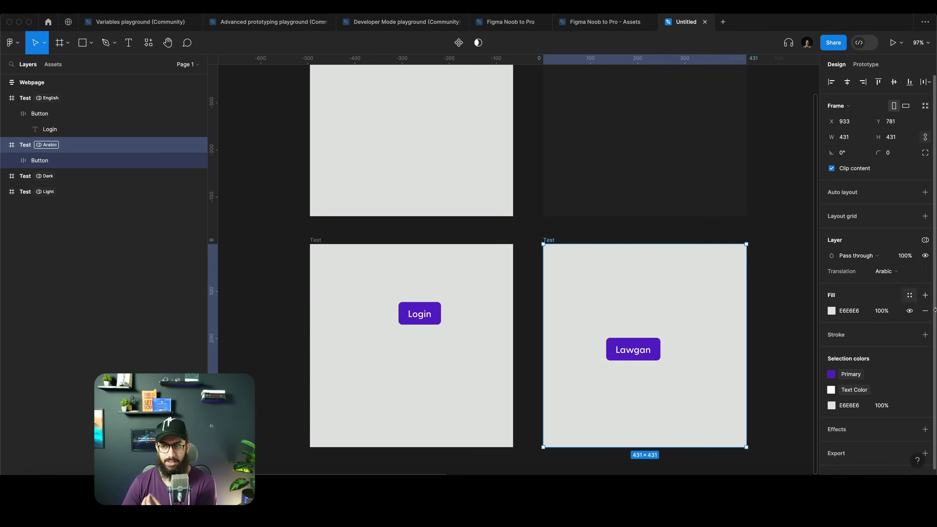
pyautogui.click(924, 240)
pyautogui.moveTo(879, 277)
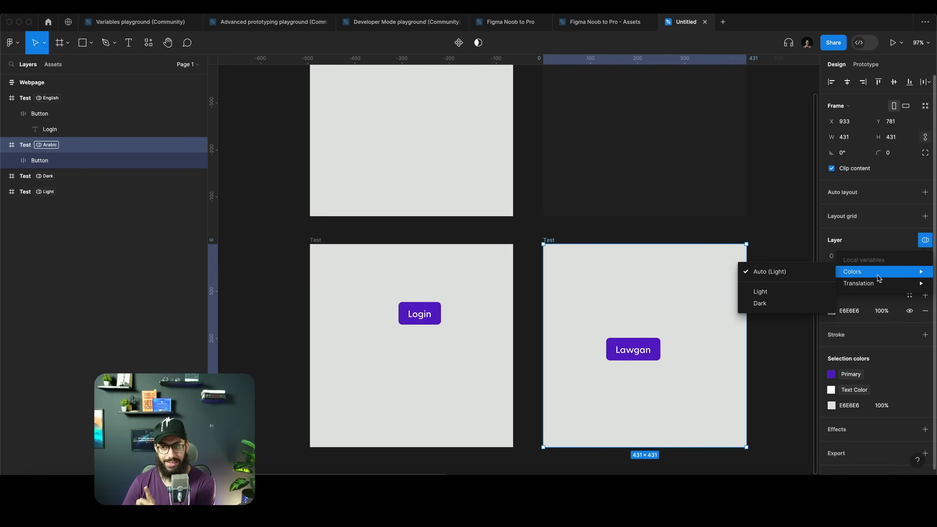
pyautogui.click(761, 304)
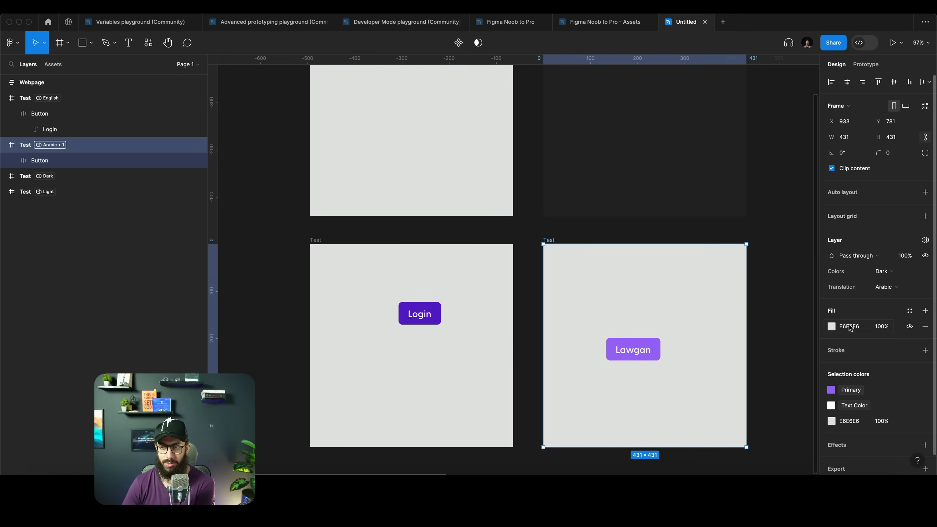
pyautogui.click(832, 326)
pyautogui.click(751, 202)
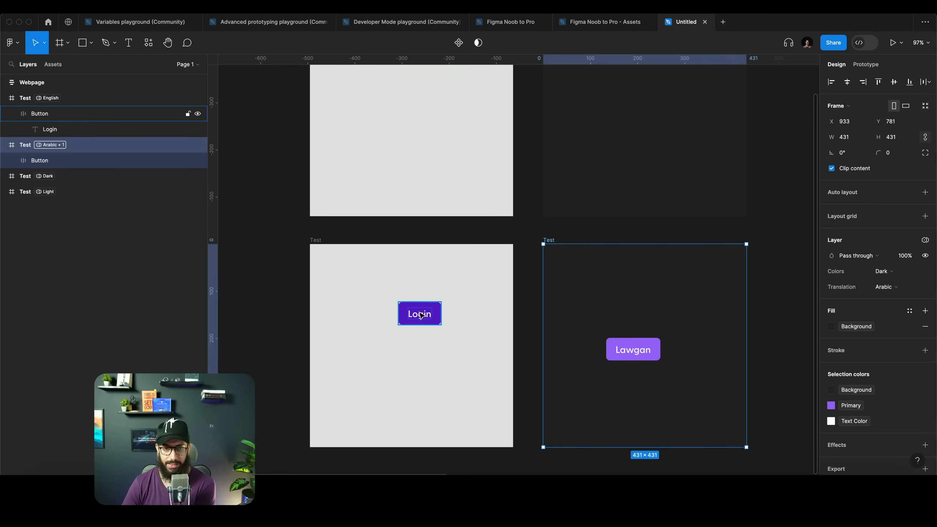
# Try dragging the English frame's Login button toward the Arabic frame, then drag it back
pyautogui.moveTo(421, 315); pyautogui.dragTo(538, 300)
pyautogui.moveTo(606, 299); pyautogui.dragTo(388, 314)
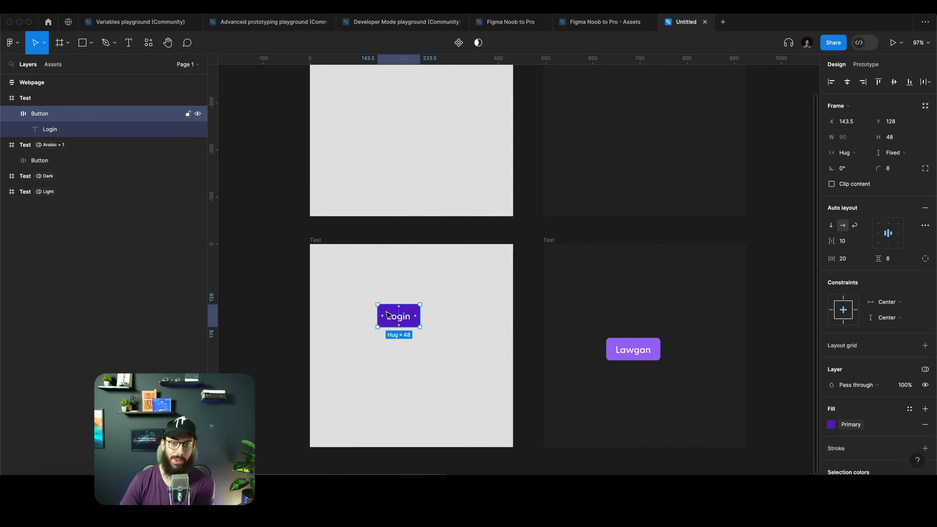
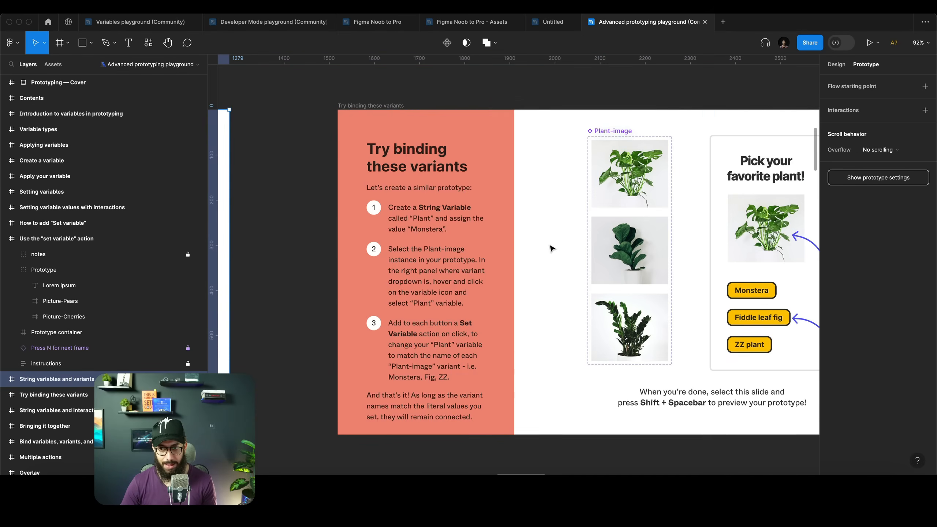
# Examine the String variables and variants example prototype, its Shape-image instance and the buttons' Set variable actions
pyautogui.scroll(5, 703, 326)
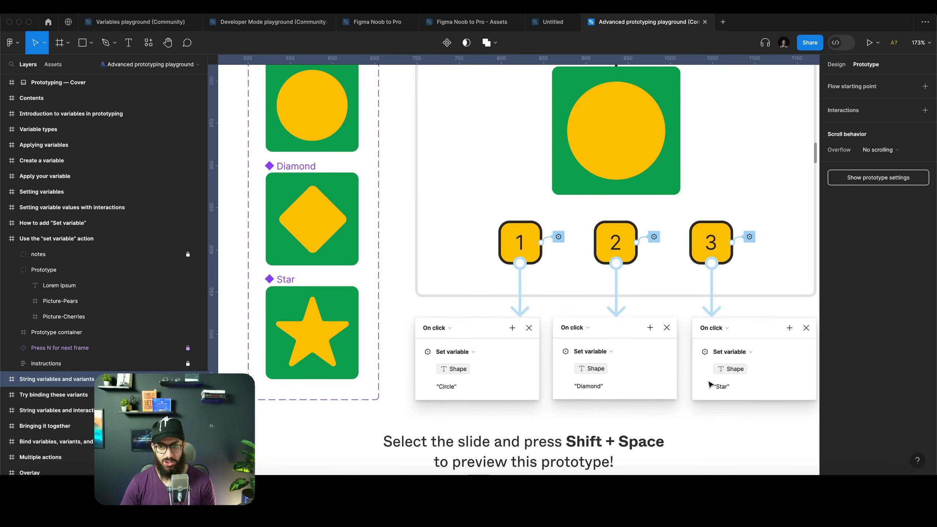
pyautogui.scroll(3, 702, 378)
pyautogui.press('Escape')
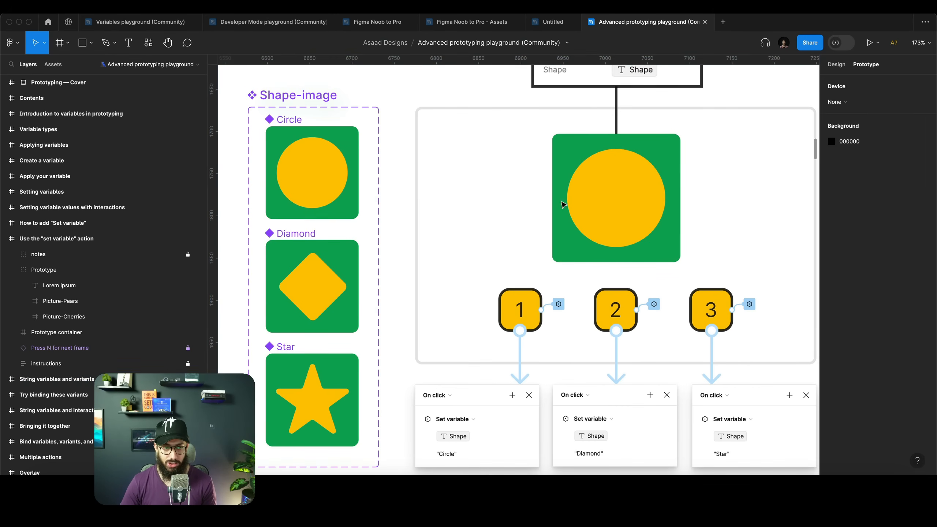
pyautogui.scroll(2, 491, 157)
pyautogui.scroll(-4, 493, 157)
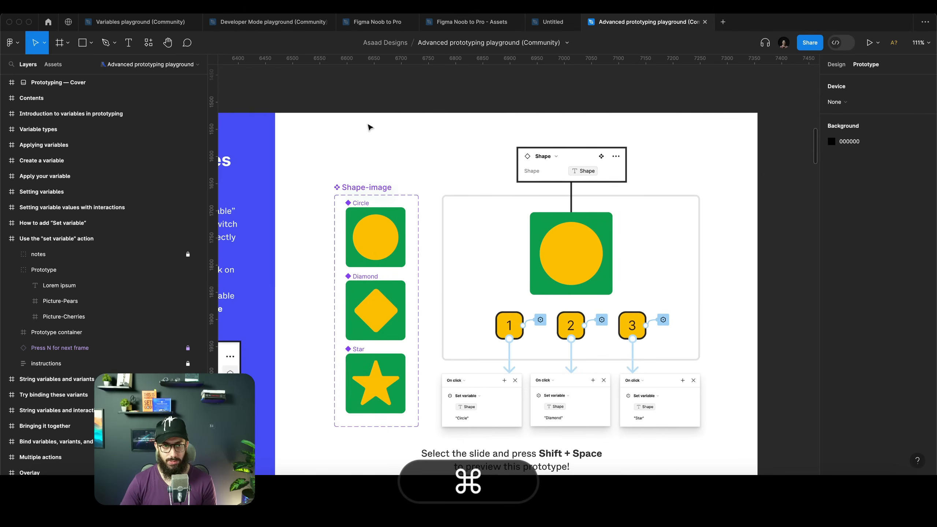
pyautogui.hscroll(-3, 277, 130)
pyautogui.click(239, 111)
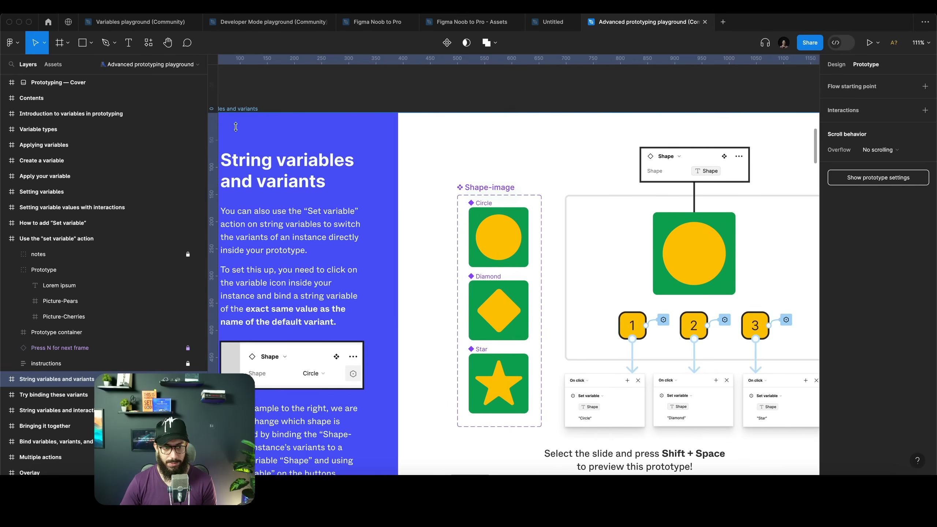
pyautogui.press('Return')
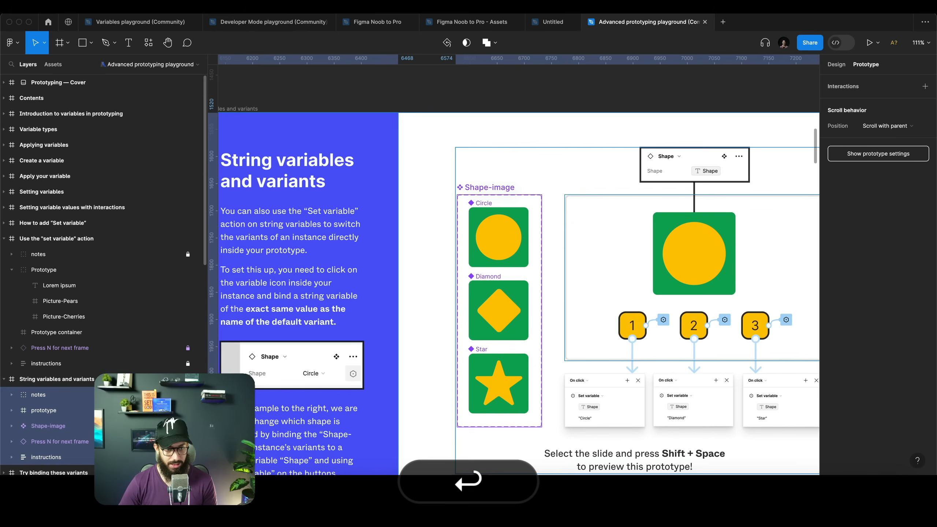
pyautogui.click(38, 395)
pyautogui.keyDown('shift'); pyautogui.click(44, 410); pyautogui.keyUp('shift')
pyautogui.press('shift+super+l')
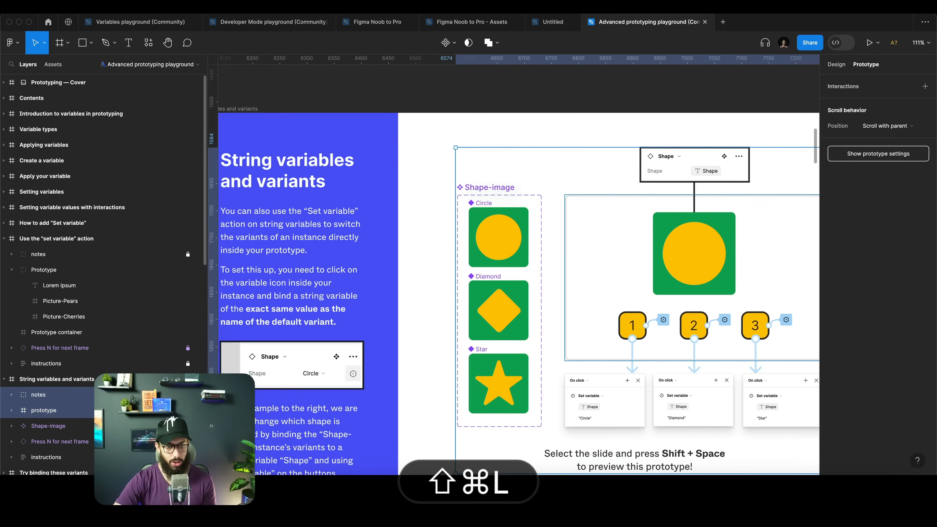
pyautogui.click(715, 255)
pyautogui.hscroll(2, 714, 262)
pyautogui.hotkey('shift', 'e')
pyautogui.hotkey('shift', 'z')
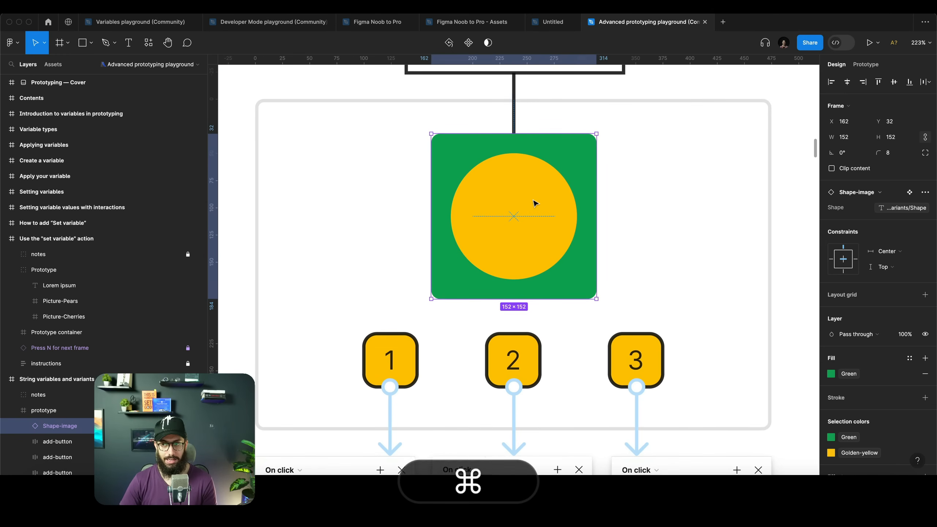
pyautogui.scroll(-3, 534, 204)
pyautogui.hscroll(-3, 533, 203)
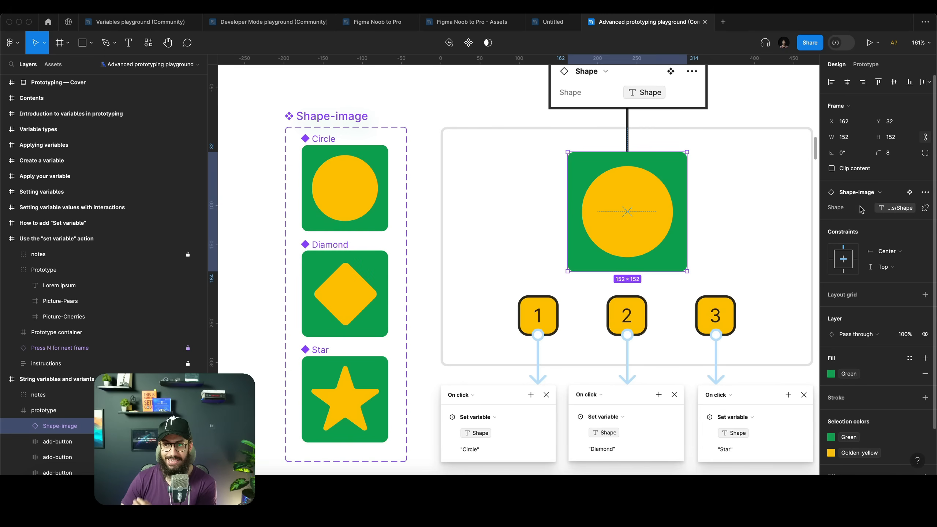
# Try detaching the Shape variable from the Shape-image instance's Shape property, then undo it
pyautogui.click(925, 208)
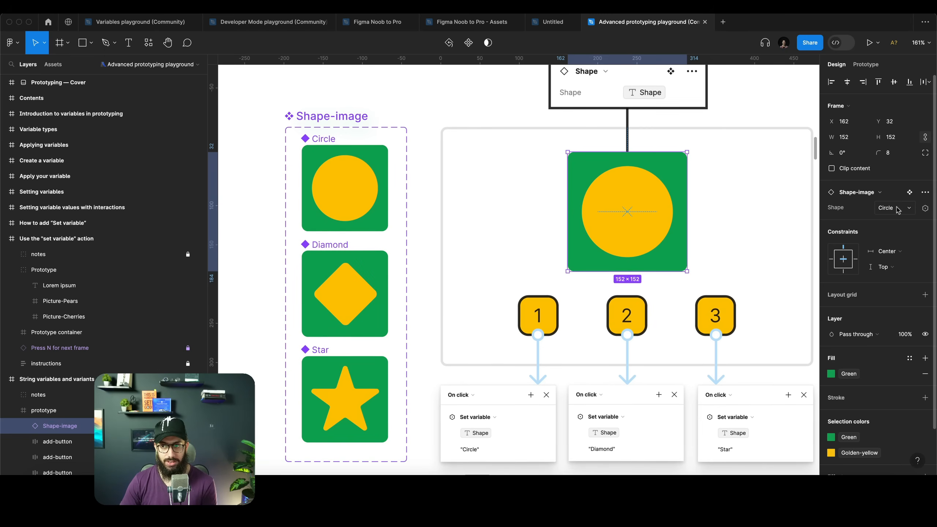
pyautogui.click(890, 209)
pyautogui.press('super+z')
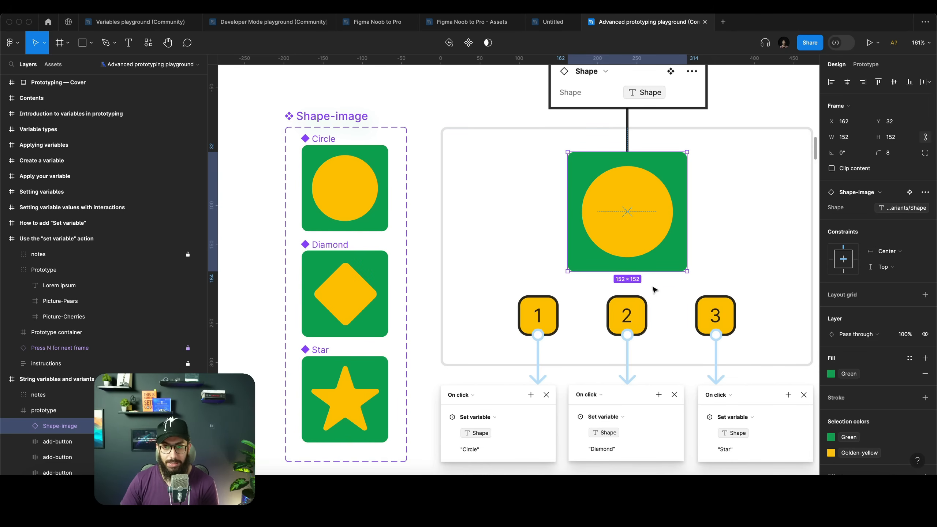
# On the Try binding these variants slide, rename the Plant-image component's Monstera variant type to First
pyautogui.scroll(-2, 492, 385)
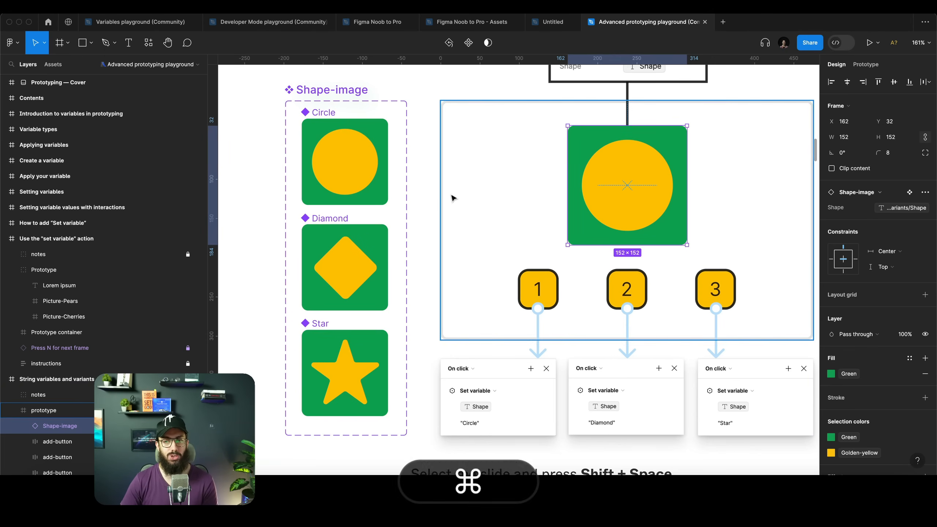
pyautogui.press('super+n')
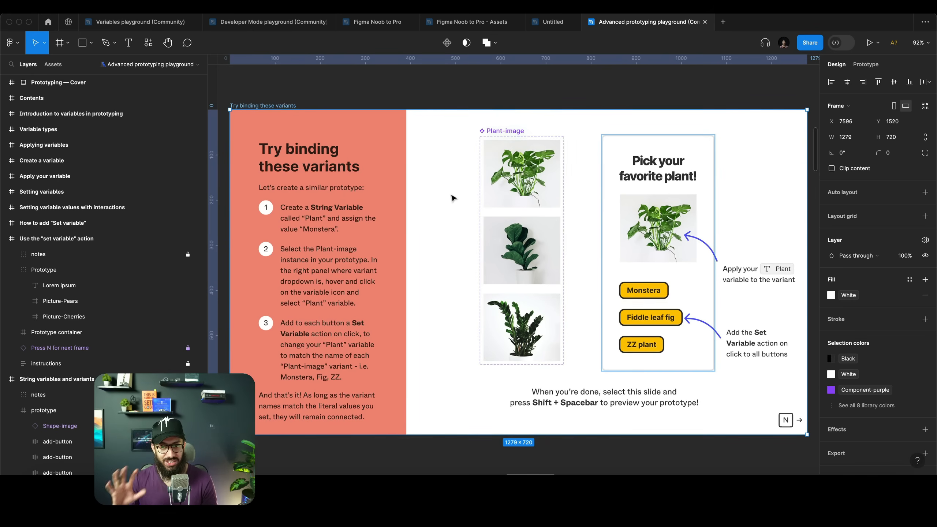
pyautogui.hscroll(2, 553, 222)
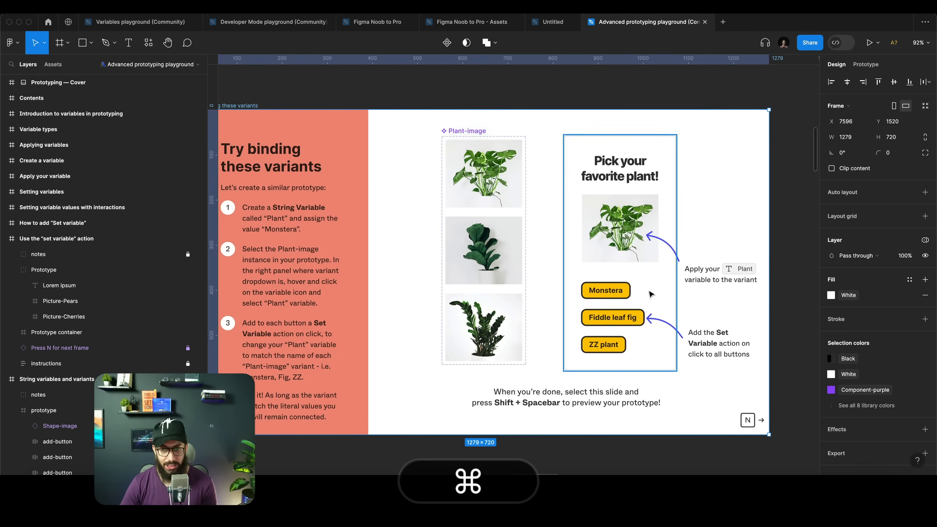
pyautogui.scroll(5, 466, 166)
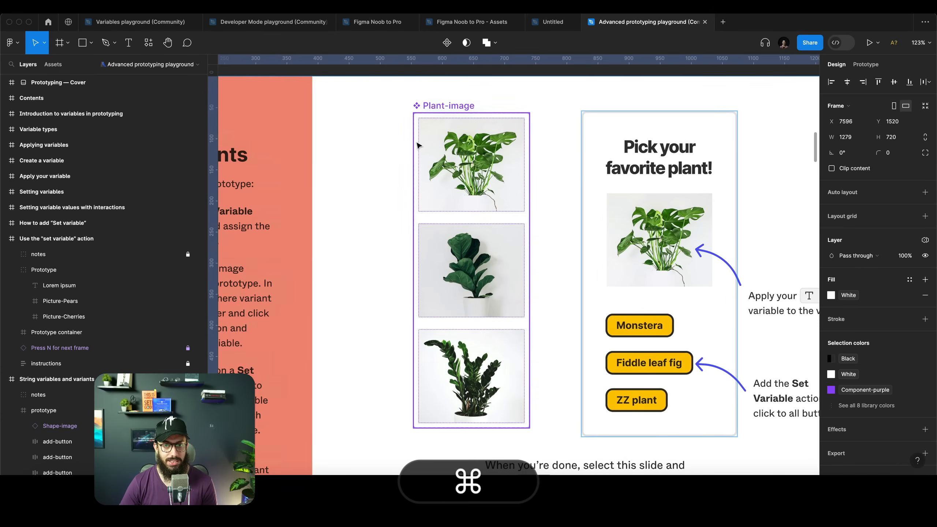
pyautogui.keyDown('super'); pyautogui.click(466, 167); pyautogui.keyUp('super')
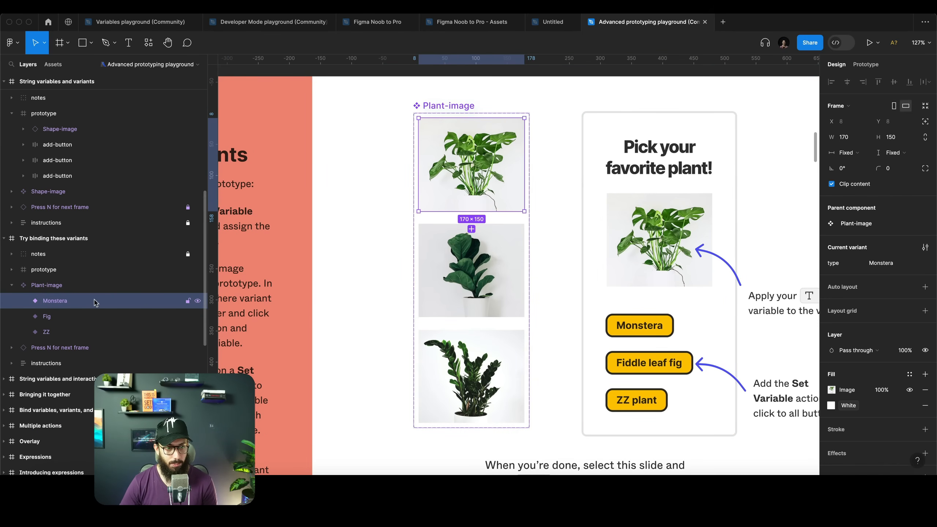
pyautogui.press('super+r')
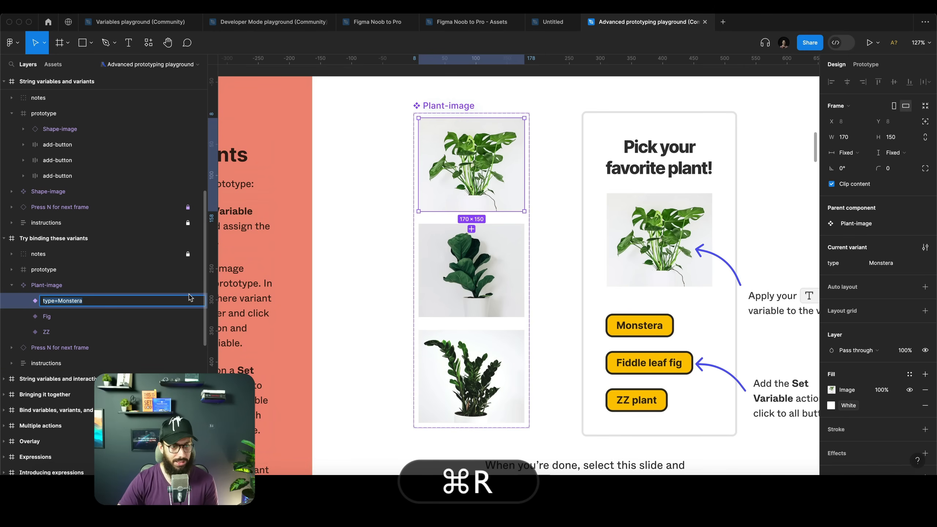
pyautogui.press('Escape')
pyautogui.click(893, 268)
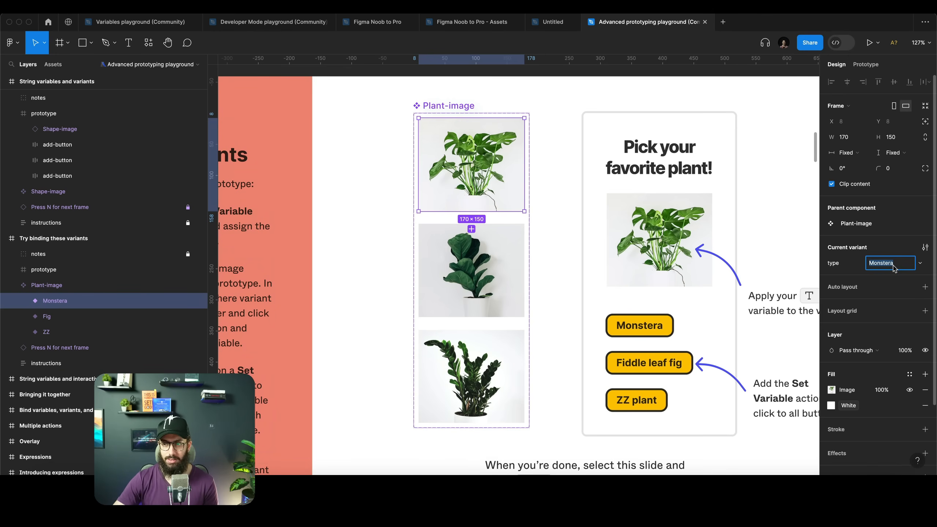
pyautogui.write('First')
pyautogui.press('Return')
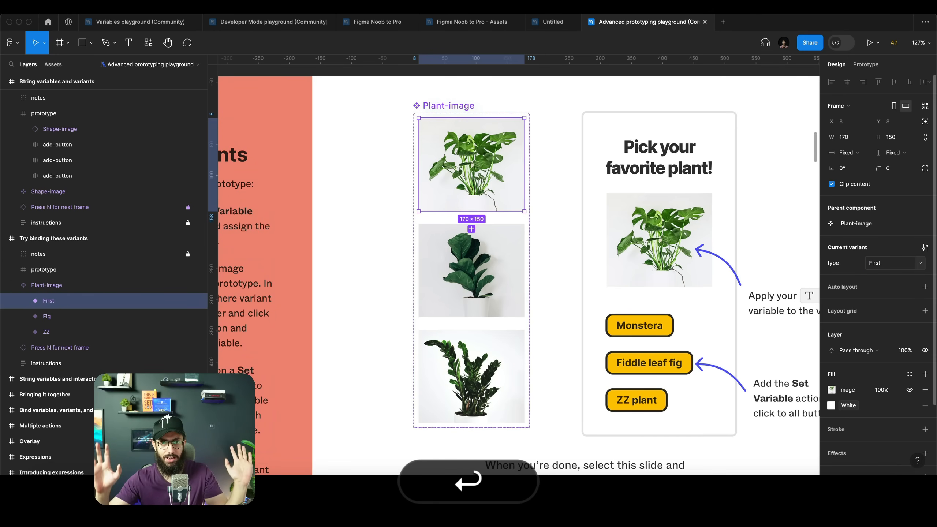
# Create a string variable named Plant Image with value First and bind it to the Plant-image instance's type property
pyautogui.doubleClick(688, 253)
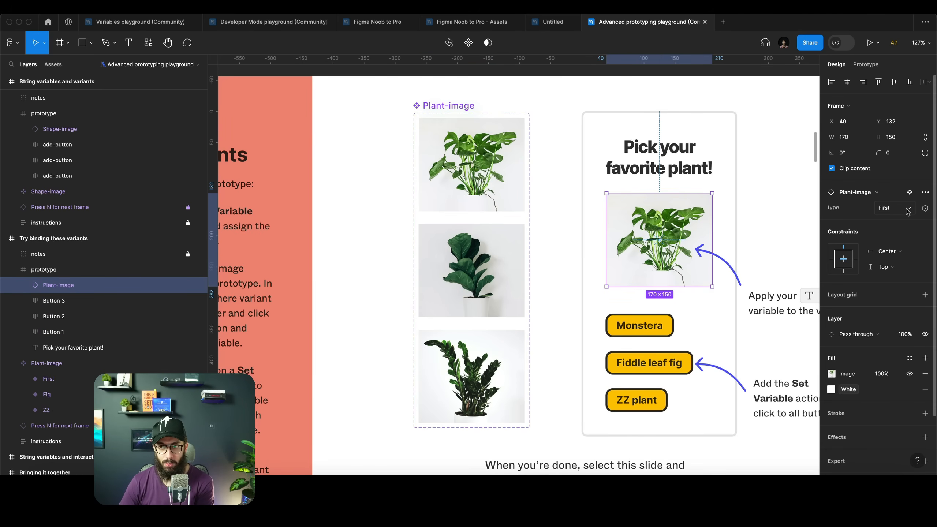
pyautogui.click(925, 208)
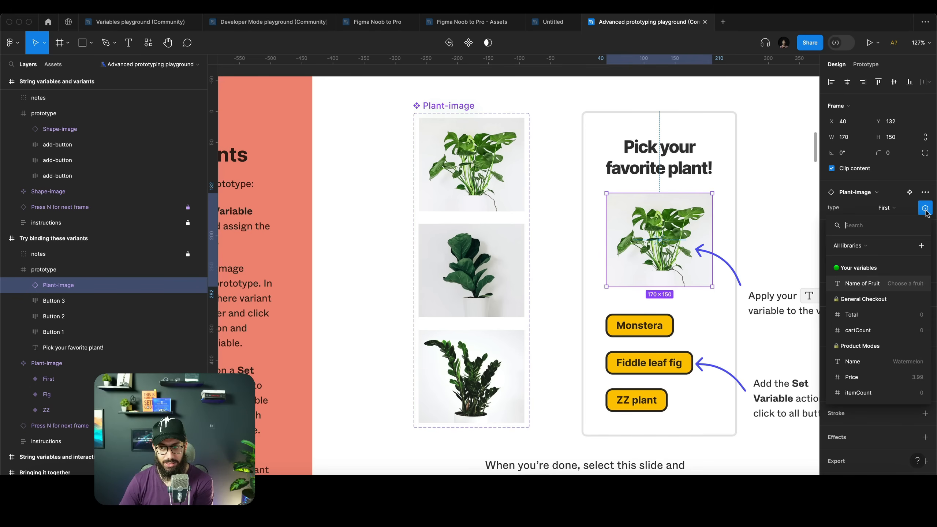
pyautogui.click(920, 246)
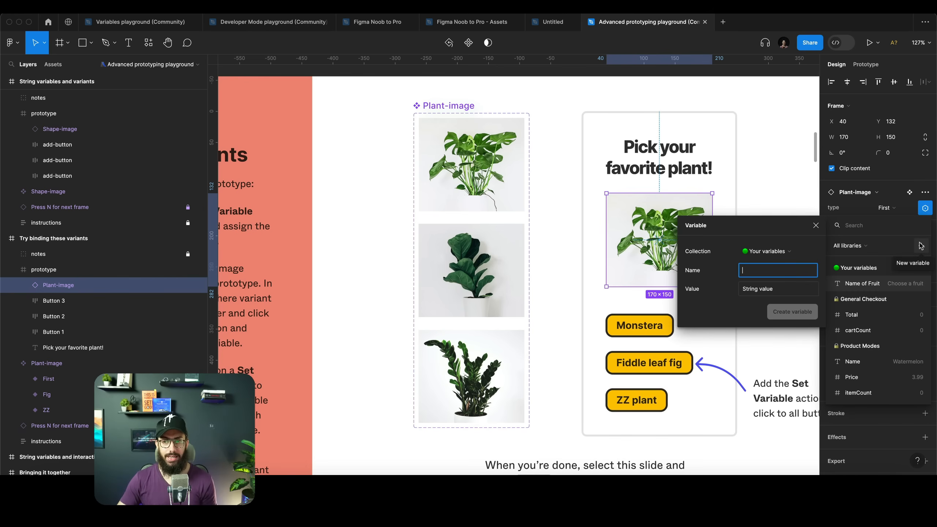
pyautogui.write('Plant Image')
pyautogui.press('Tab')
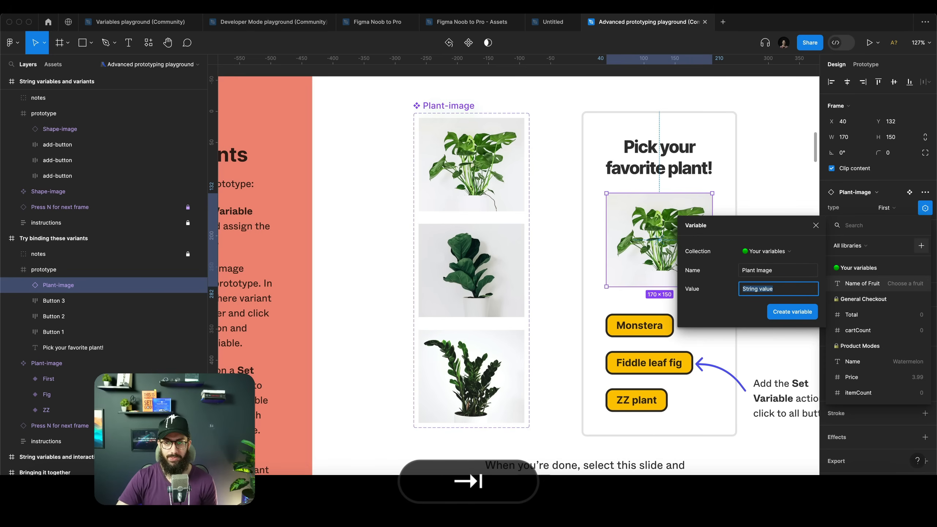
pyautogui.write('First')
pyautogui.press('Return')
pyautogui.click(805, 321)
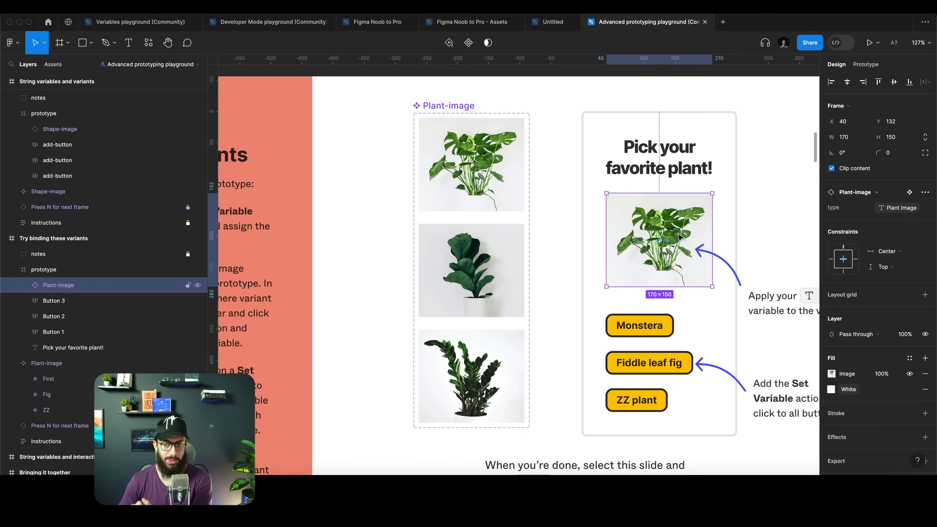
# Change the Monstera button's label text to First
pyautogui.click(641, 326)
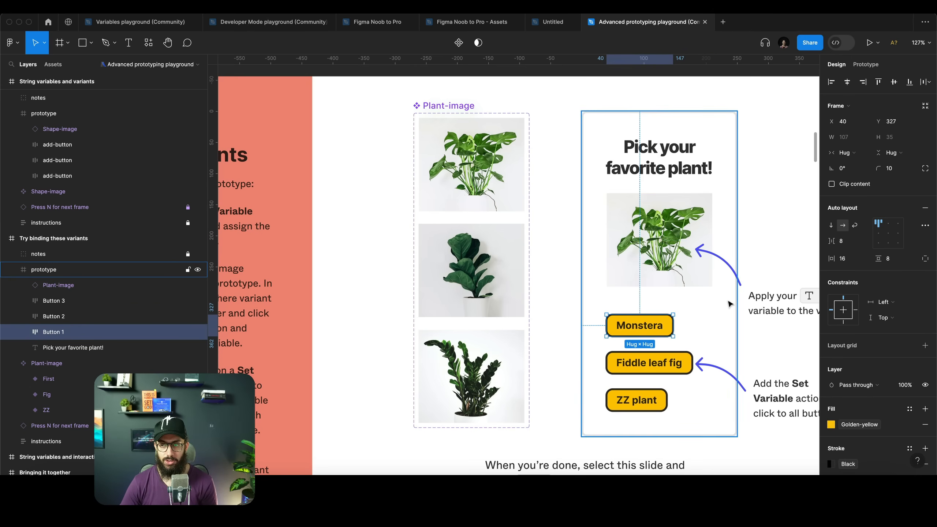
pyautogui.click(866, 64)
pyautogui.keyDown('super'); pyautogui.doubleClick(635, 325); pyautogui.keyUp('super')
pyautogui.write('First')
pyautogui.press('Escape')
pyautogui.press('Escape')
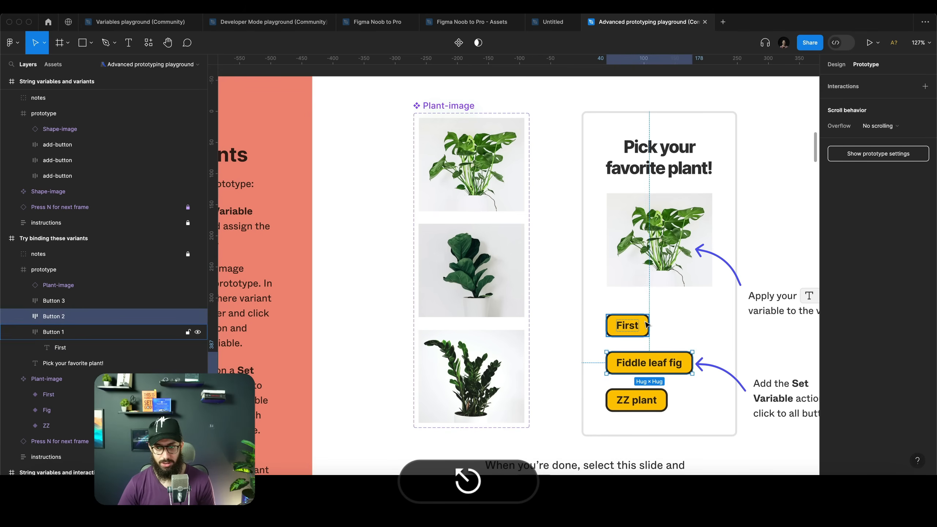
# Add an on-click Set variable interaction to the First button that sets Plant Image to "First"
pyautogui.hotkey('shift', 'e')
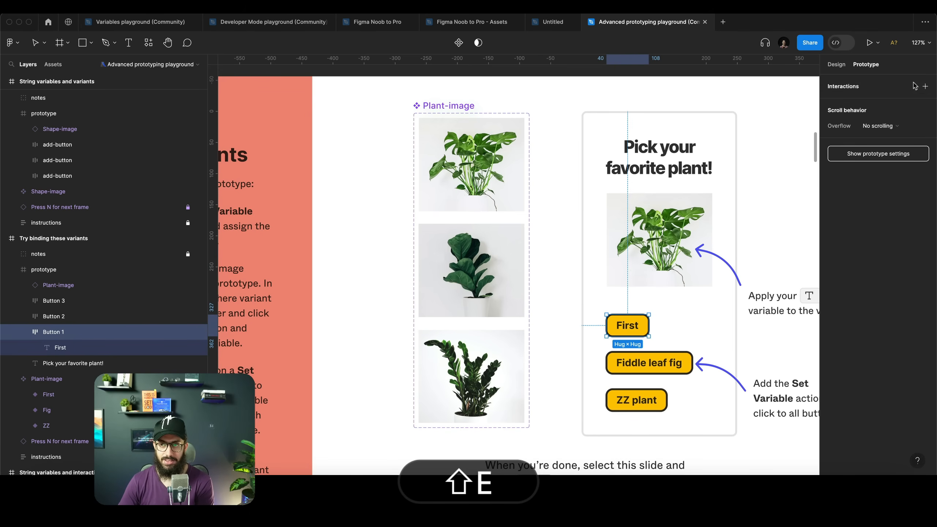
pyautogui.click(925, 86)
pyautogui.click(742, 122)
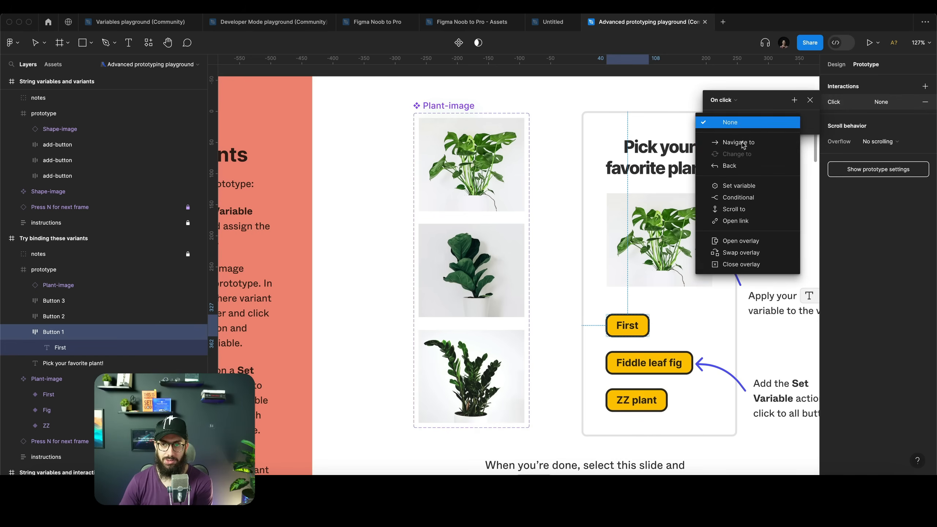
pyautogui.click(749, 185)
pyautogui.click(741, 214)
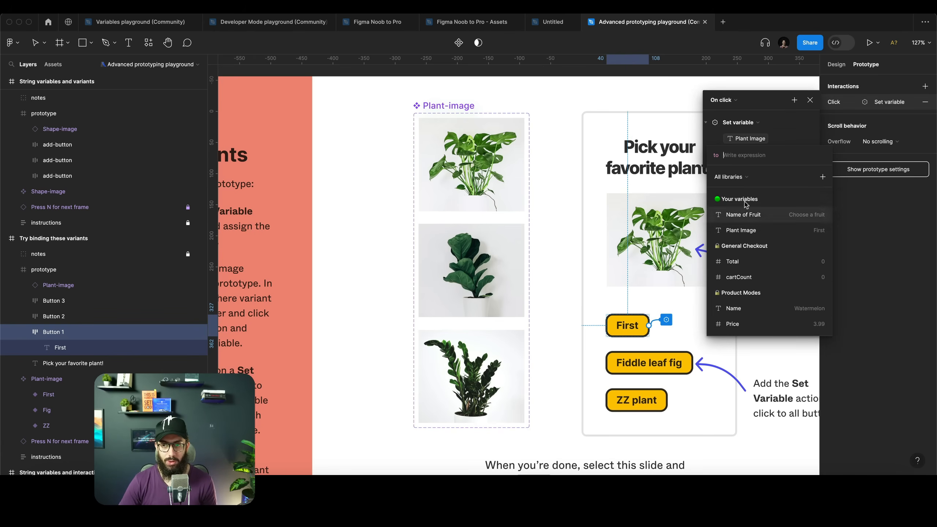
pyautogui.write('First')
pyautogui.press('Return')
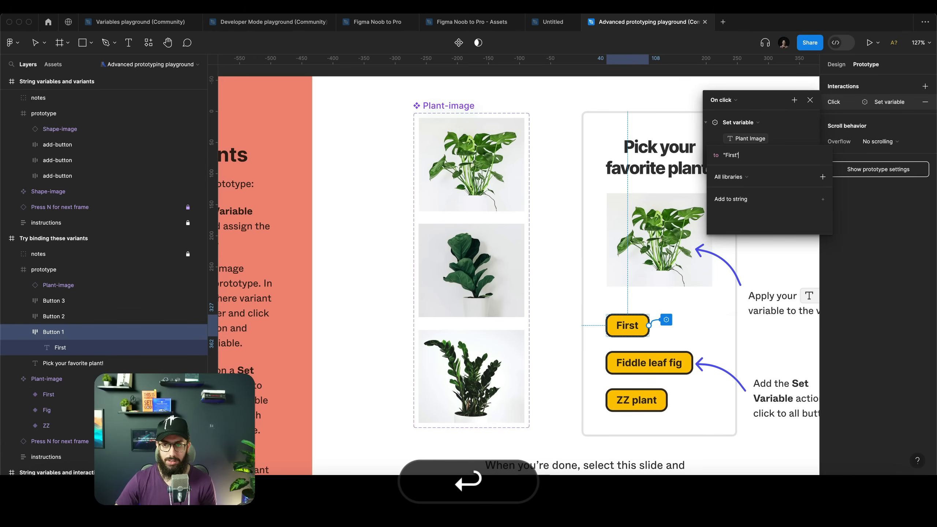
# Add an on-click Set variable interaction to the Fiddle leaf fig button that sets Plant Image to "Fig"
pyautogui.click(668, 368)
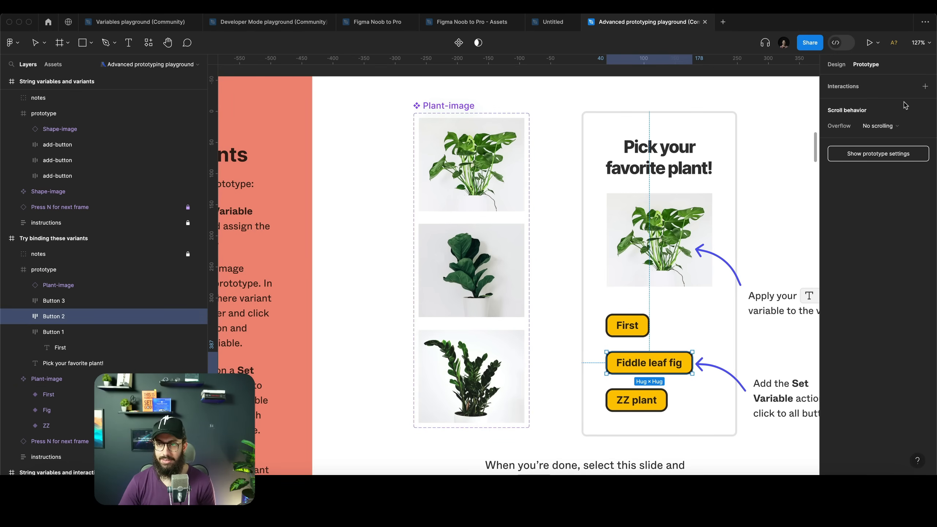
pyautogui.click(926, 86)
pyautogui.click(777, 122)
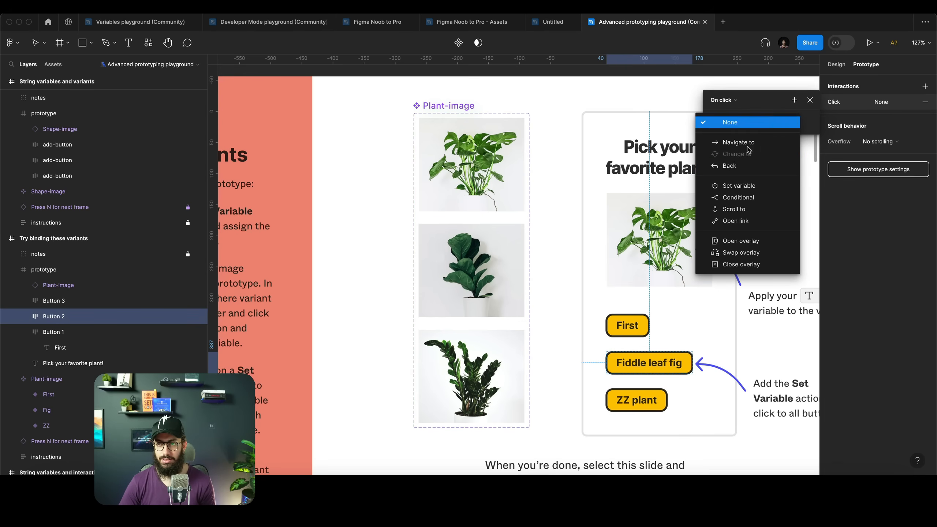
pyautogui.click(736, 186)
pyautogui.write('F')
pyautogui.press('Return')
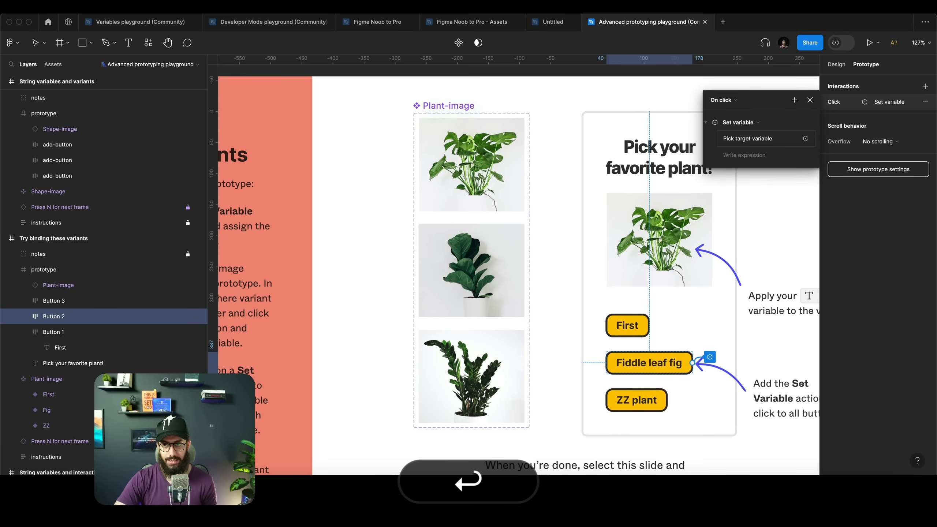
pyautogui.click(754, 138)
pyautogui.press('super+a')
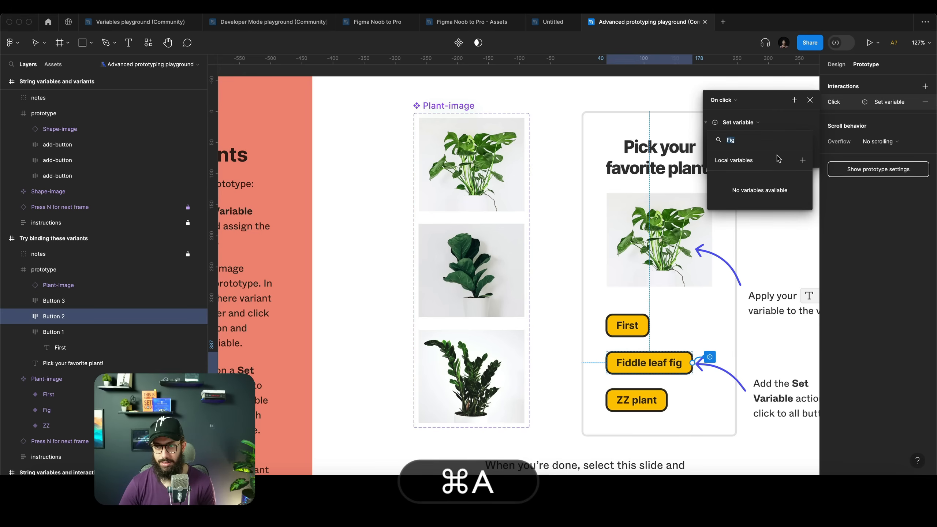
pyautogui.press('super+x')
pyautogui.click(748, 213)
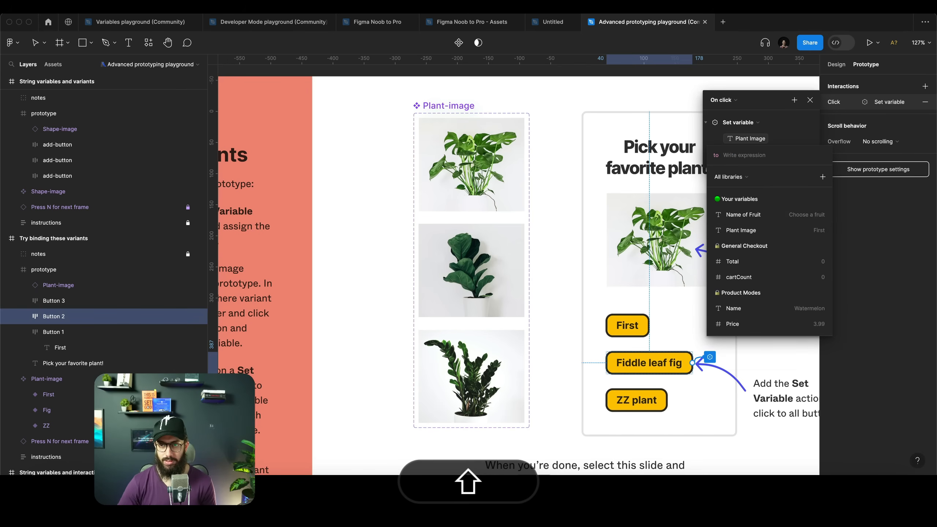
pyautogui.write('Fig')
pyautogui.press('Return')
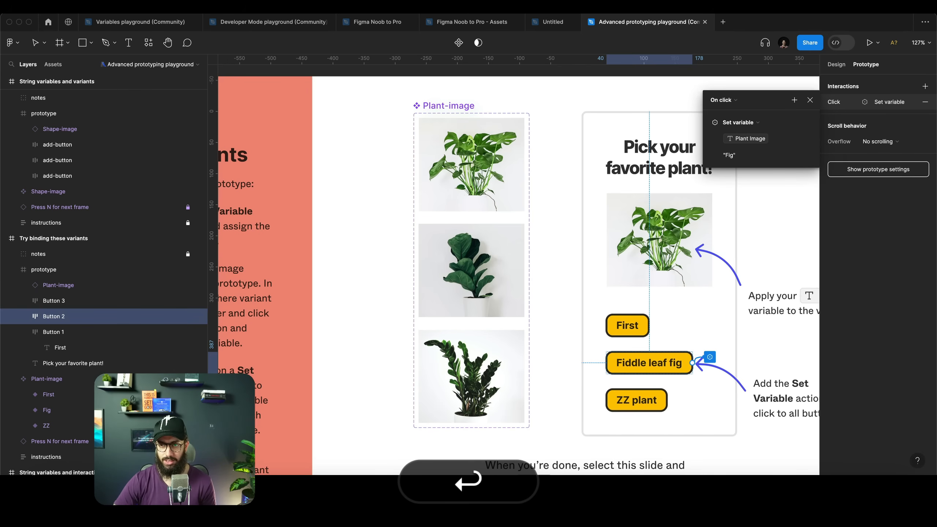
# Add an on-click Set variable interaction to the ZZ plant button that sets Plant Image to "ZZ"
pyautogui.click(626, 408)
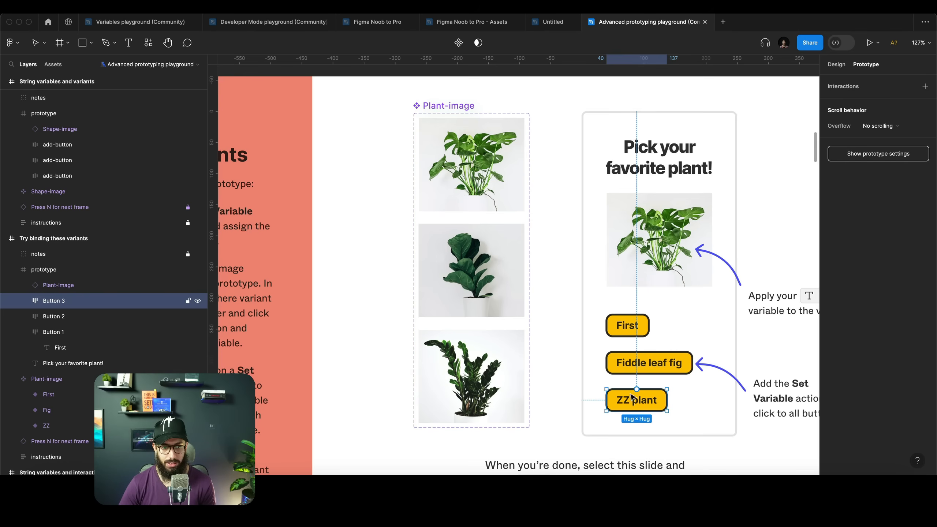
pyautogui.click(925, 86)
pyautogui.click(752, 120)
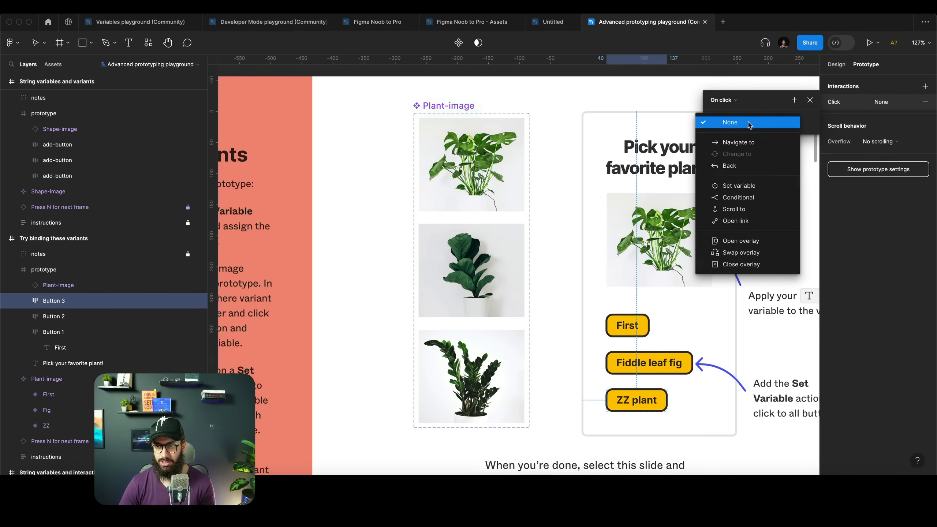
pyautogui.click(735, 186)
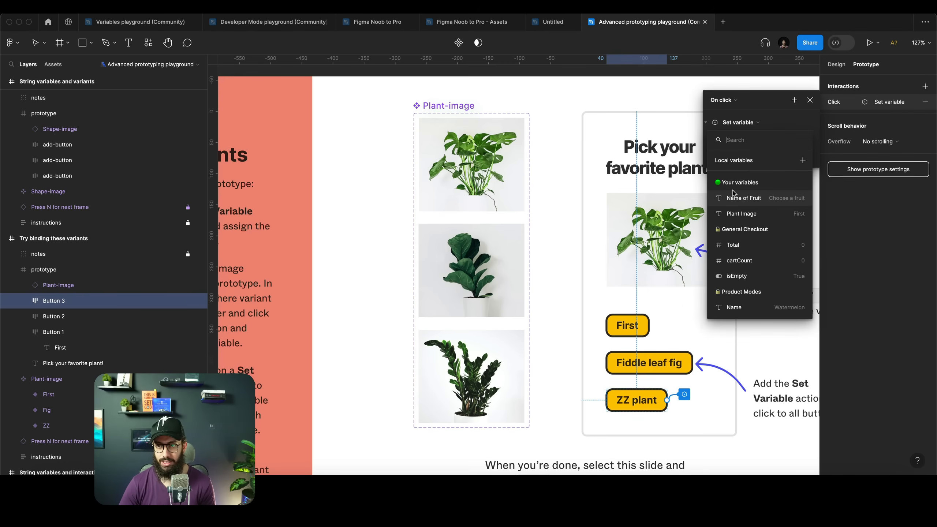
pyautogui.click(742, 212)
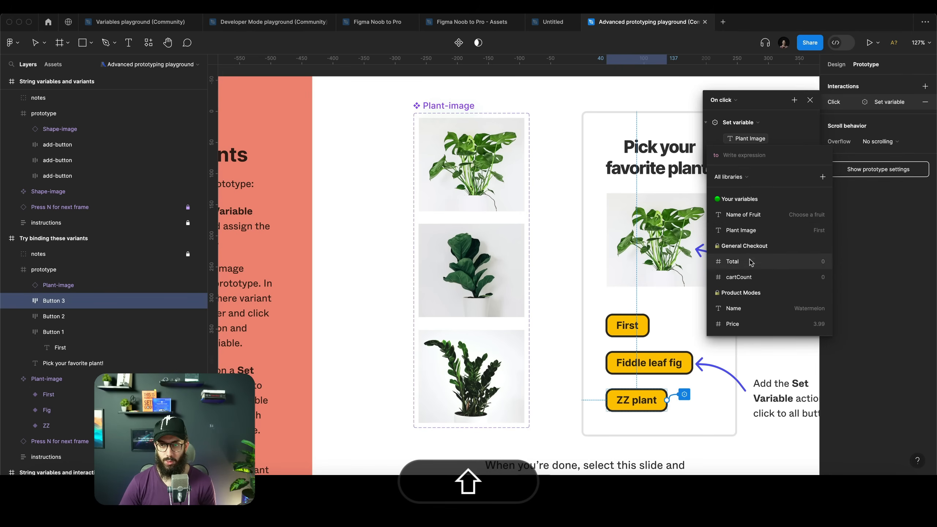
pyautogui.click(753, 230)
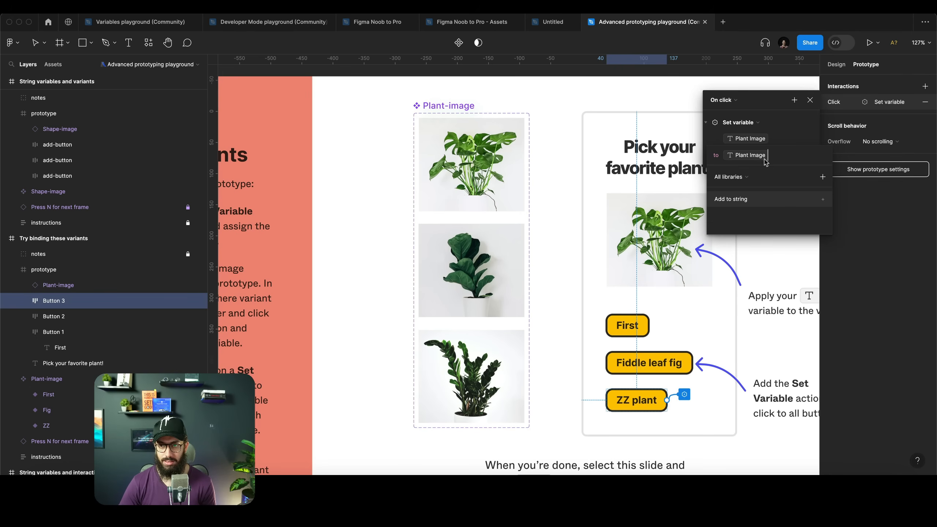
pyautogui.press('BackSpace')
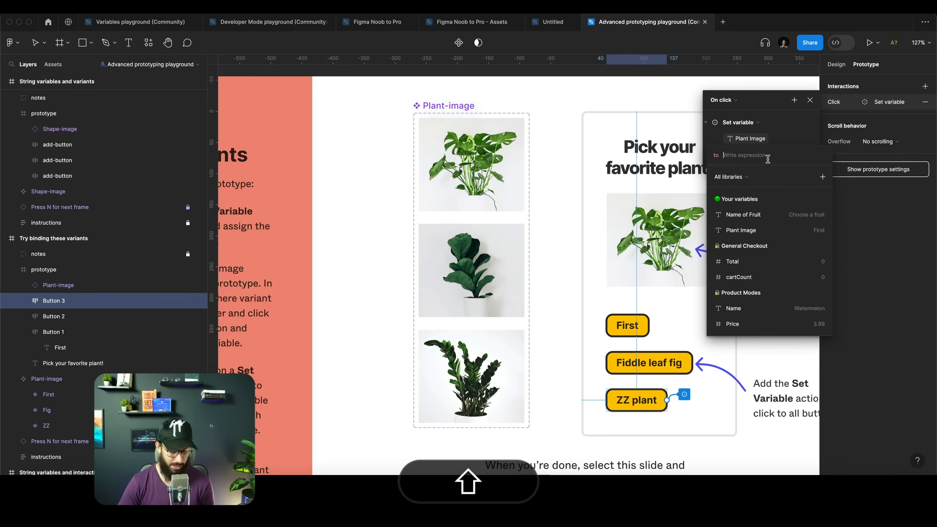
pyautogui.write('ZZ')
pyautogui.click(820, 200)
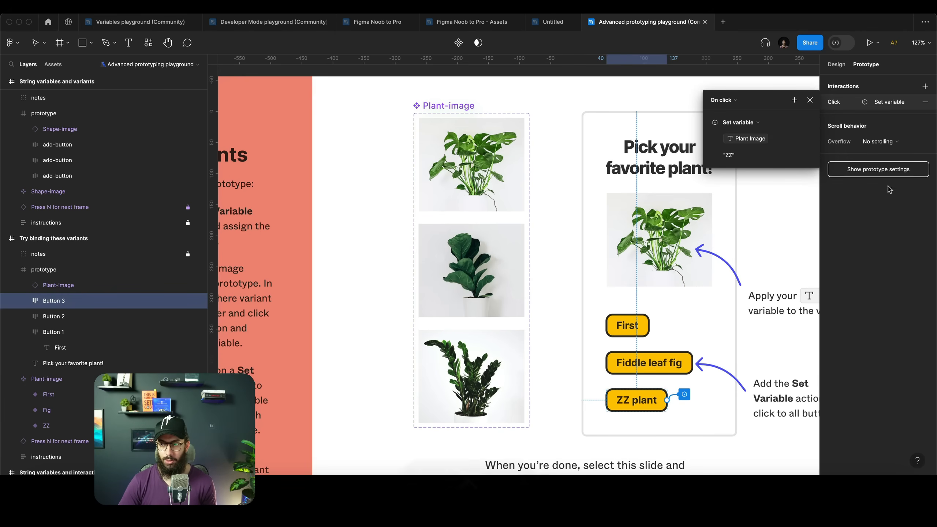
# Review the Fiddle leaf fig button's Set variable interaction
pyautogui.click(649, 362)
pyautogui.click(887, 101)
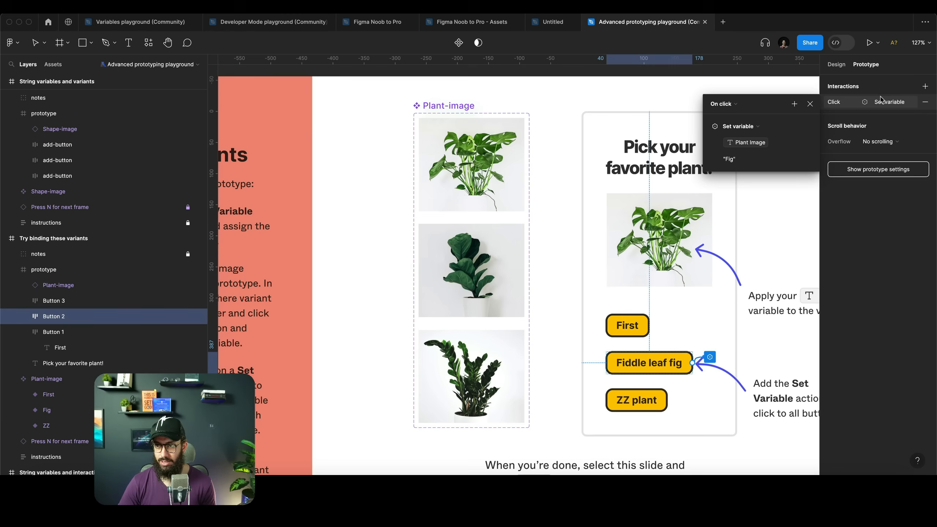
pyautogui.click(571, 273)
pyautogui.scroll(-5, 572, 273)
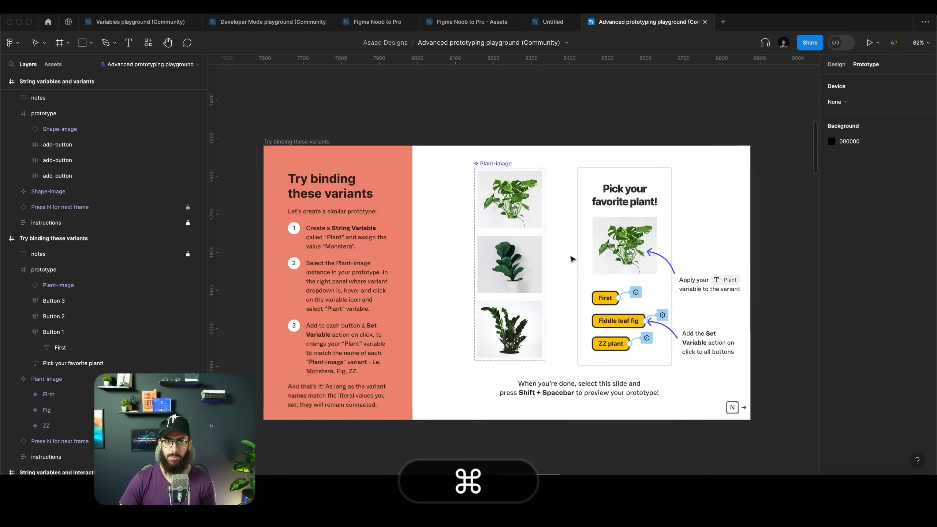
# Preview the Try binding these variants slide and test each plant button
pyautogui.click(307, 150)
pyautogui.press('shift+super+space')
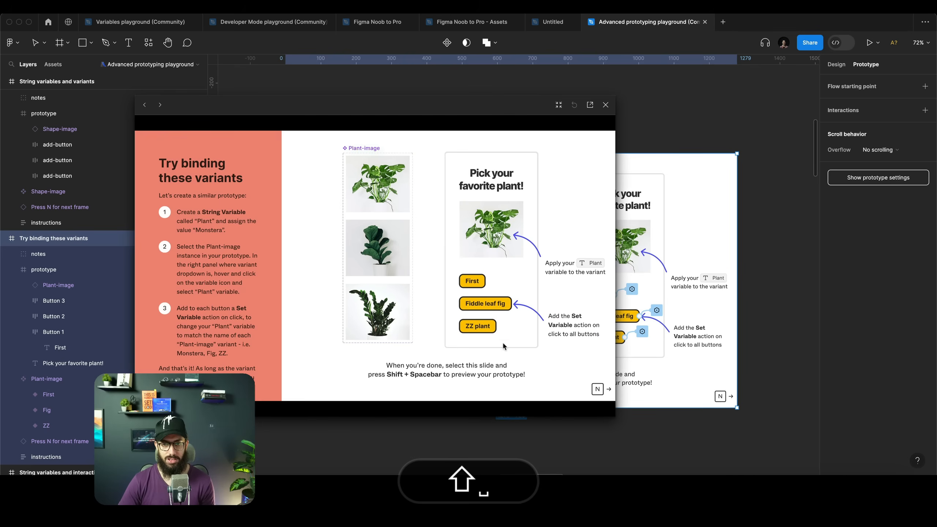
pyautogui.click(477, 305)
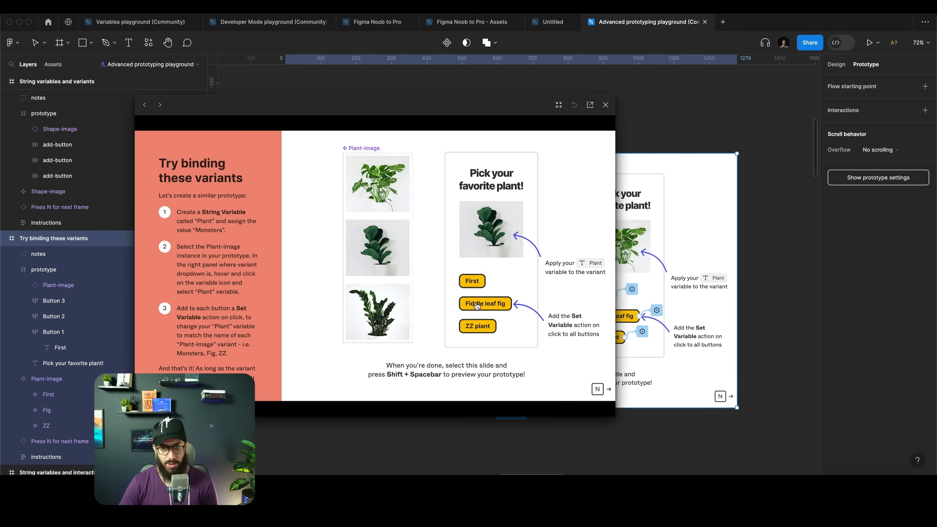
pyautogui.click(485, 332)
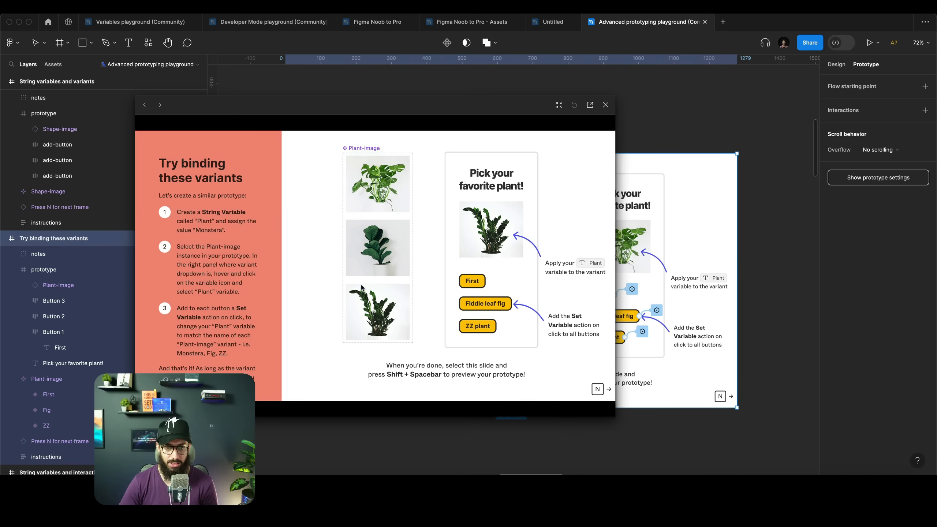
pyautogui.click(468, 288)
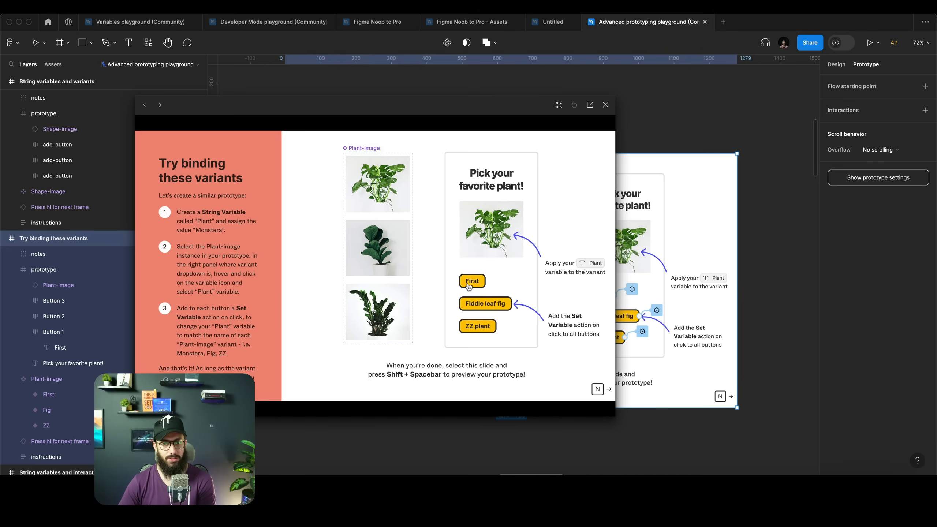
pyautogui.click(605, 104)
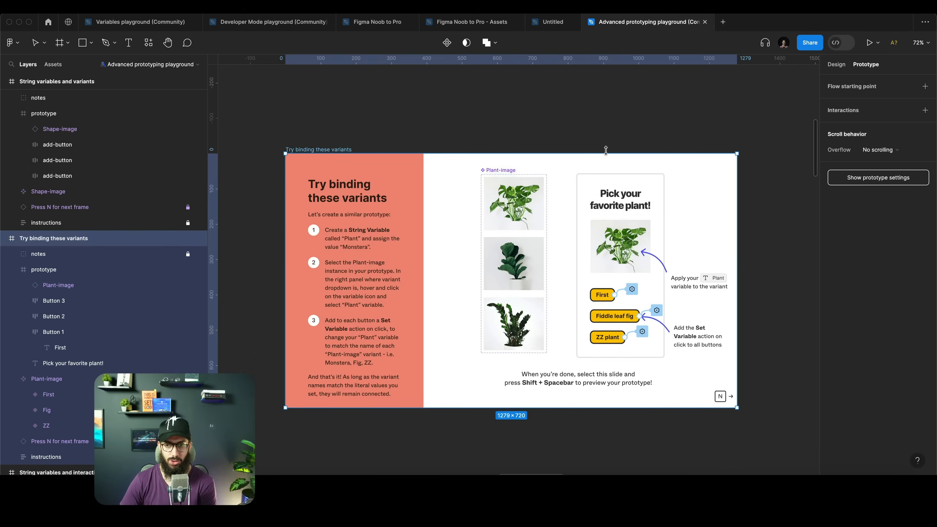
# Advance through the following slides and inspect the Added component's click interaction on the Multiple actions slide
pyautogui.press('n')
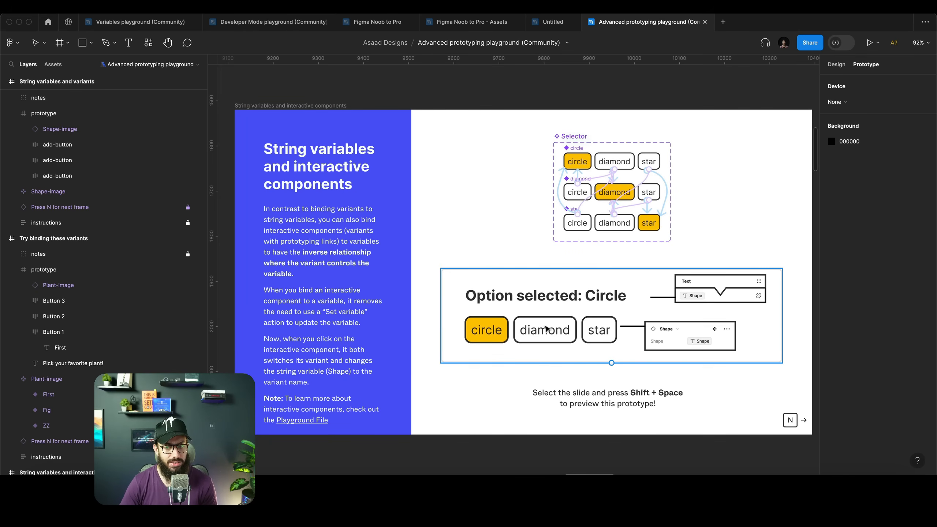
pyautogui.press('n')
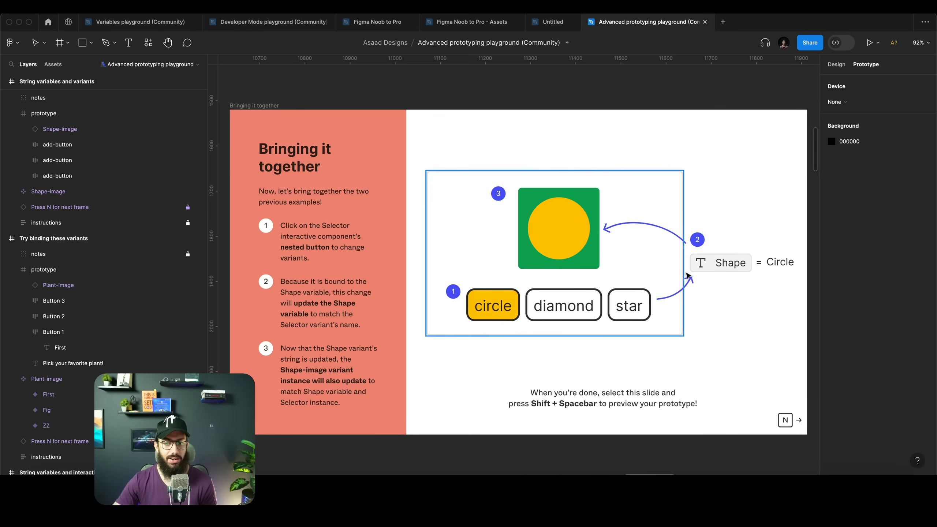
pyautogui.press('n')
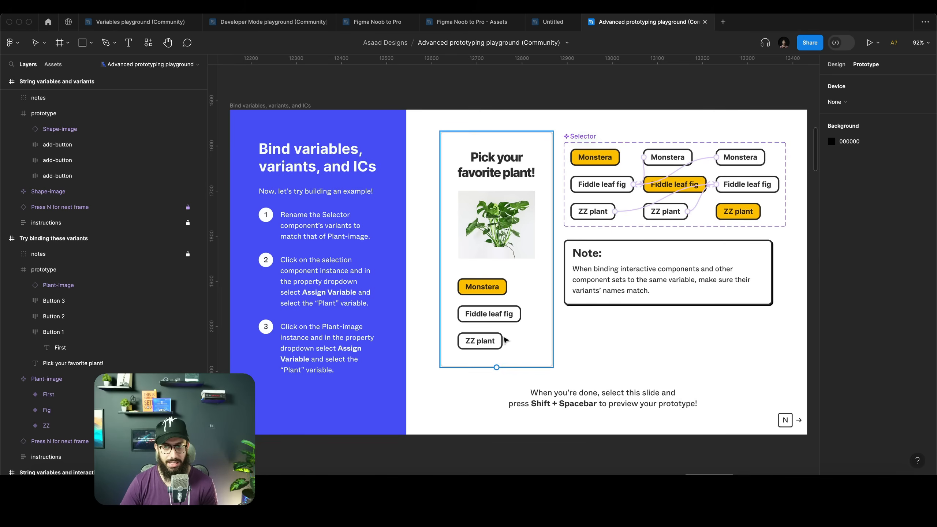
pyautogui.press('n')
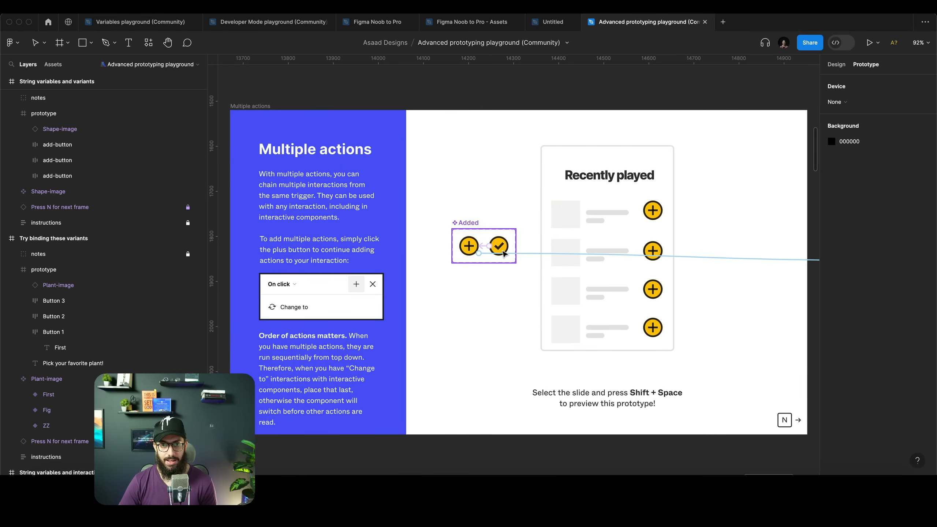
pyautogui.scroll(-5, 504, 254)
pyautogui.hscroll(3, 717, 256)
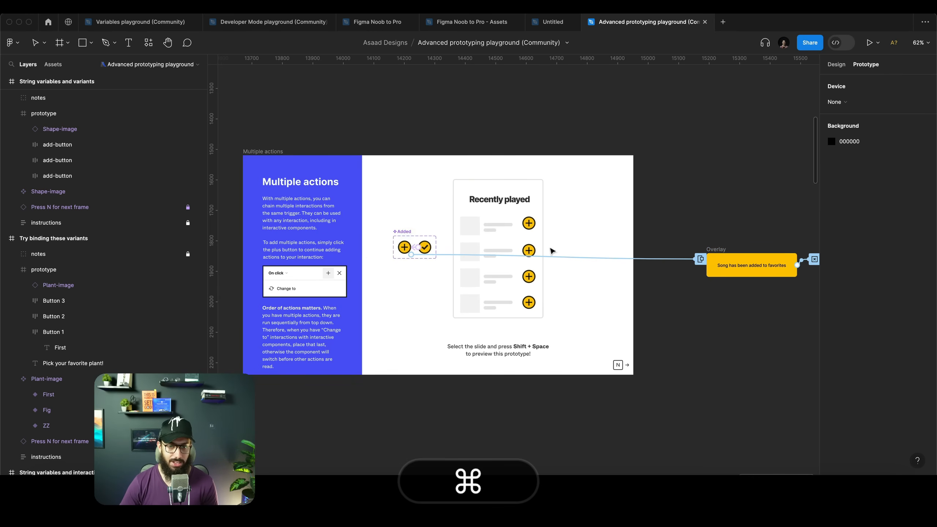
pyautogui.scroll(5, 379, 248)
pyautogui.keyDown('super'); pyautogui.click(429, 250); pyautogui.keyUp('super')
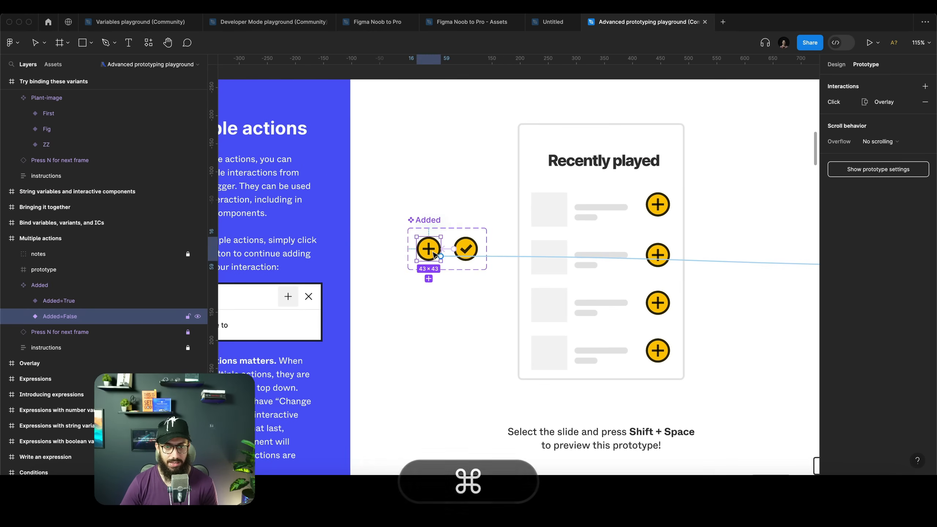
pyautogui.click(887, 105)
pyautogui.press('Escape')
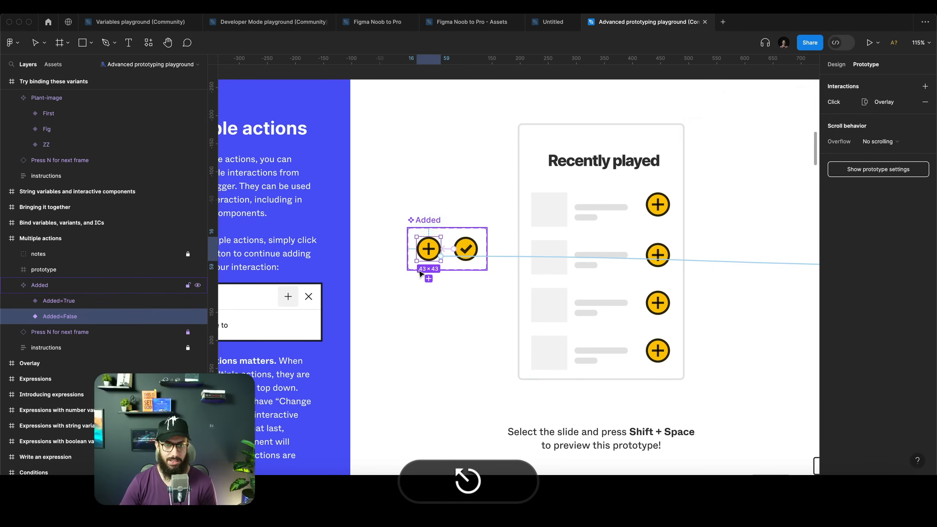
# Advance through the slides to the Write an expression slide
pyautogui.press('n')
pyautogui.press('n')
pyautogui.press('n')
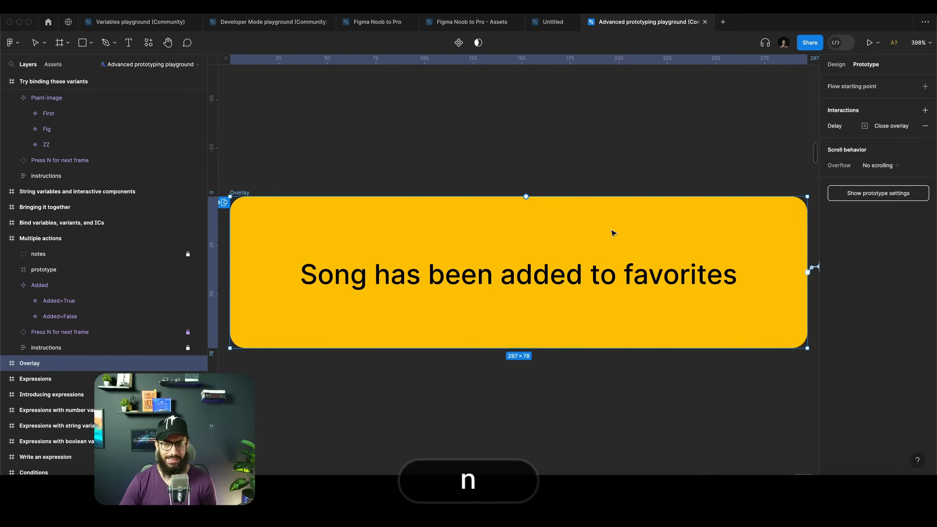
pyautogui.press('n')
pyautogui.press('n')
pyautogui.hotkey('shift', 'n')
pyautogui.press('n')
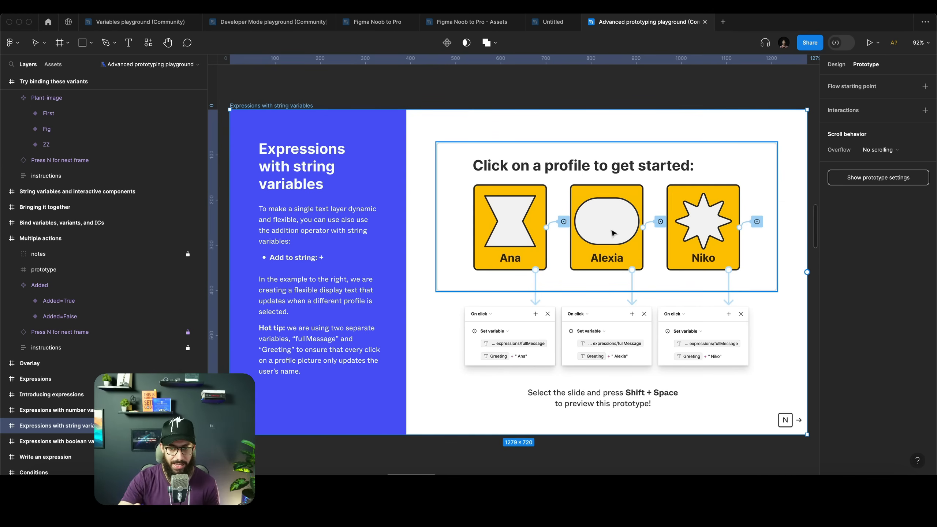
pyautogui.press('n')
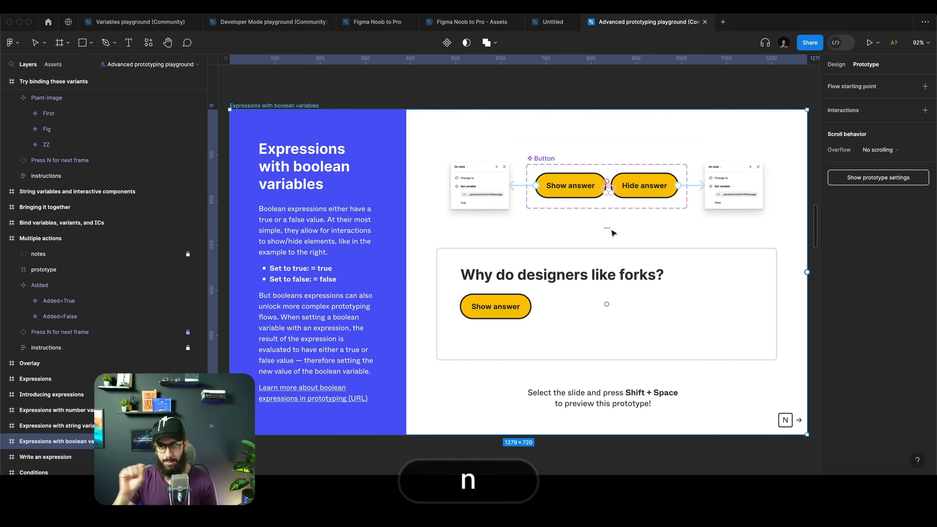
pyautogui.press('n')
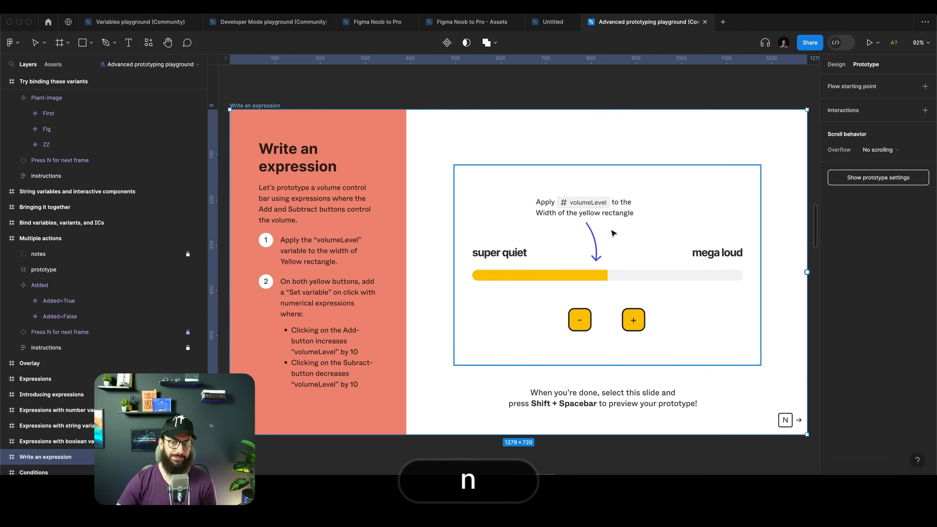
# Select the Yellow rectangle in the volume bar and inspect its design properties
pyautogui.click(581, 278)
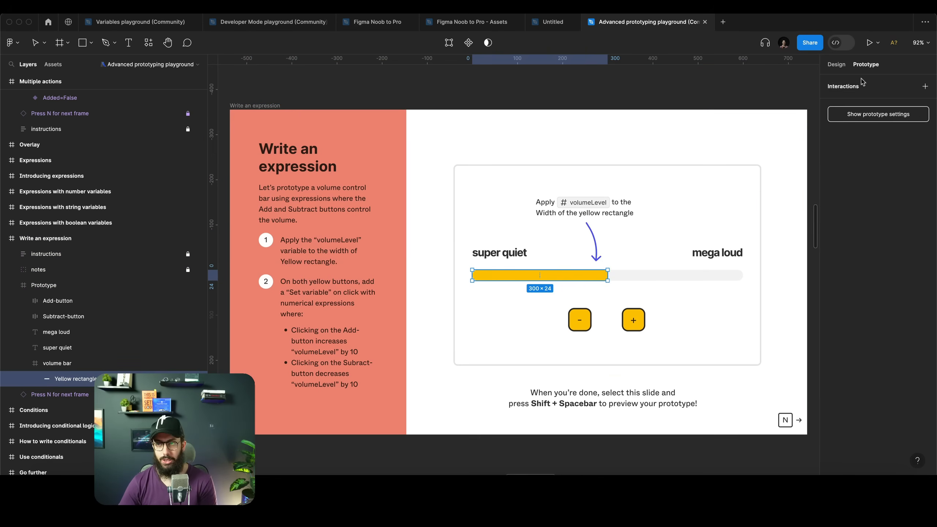
pyautogui.click(837, 65)
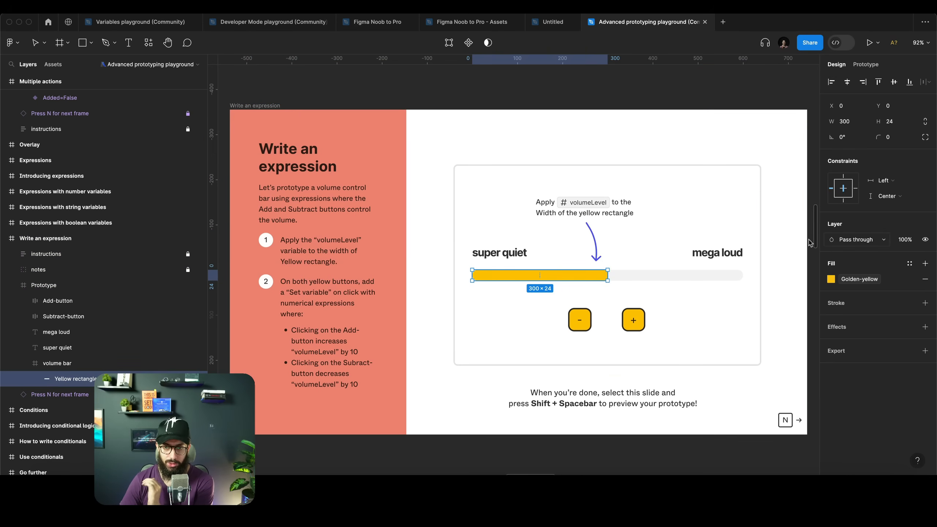
pyautogui.scroll(5, 623, 321)
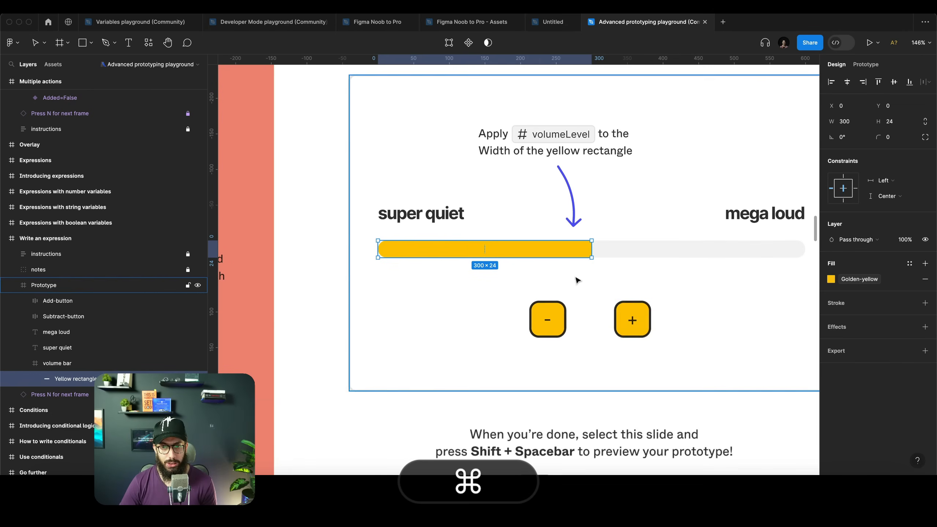
pyautogui.keyDown('super'); pyautogui.click(631, 317); pyautogui.keyUp('super')
pyautogui.keyDown('super'); pyautogui.click(511, 251); pyautogui.keyUp('super')
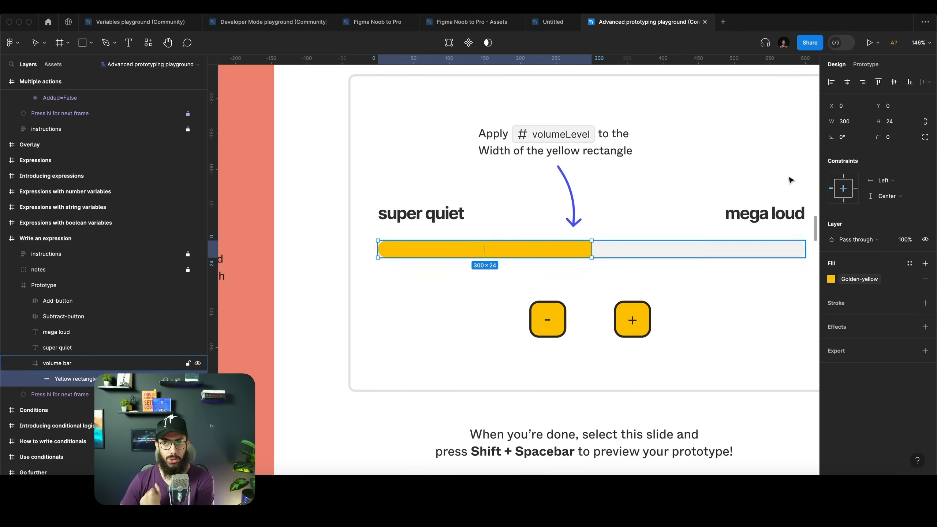
# Create a number variable named Volume Level with value 300 from the Yellow rectangle's width field
pyautogui.click(865, 122)
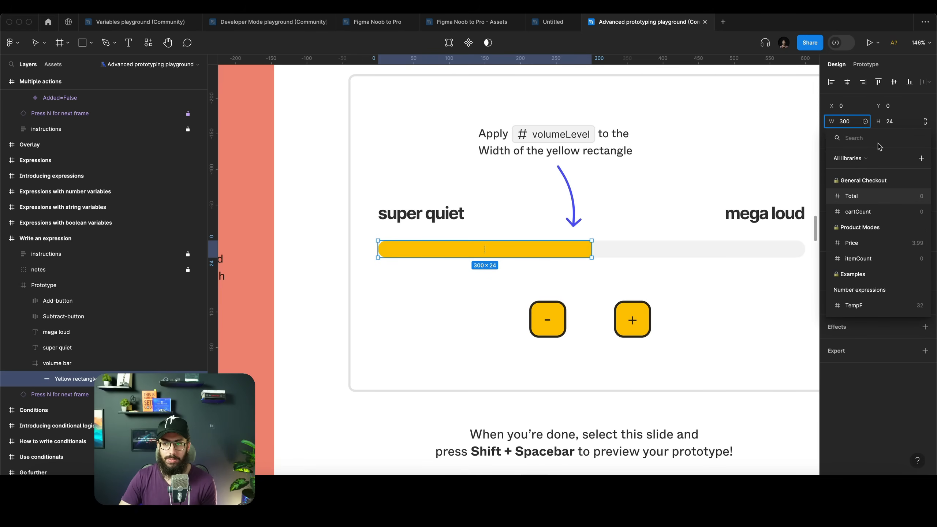
pyautogui.click(917, 159)
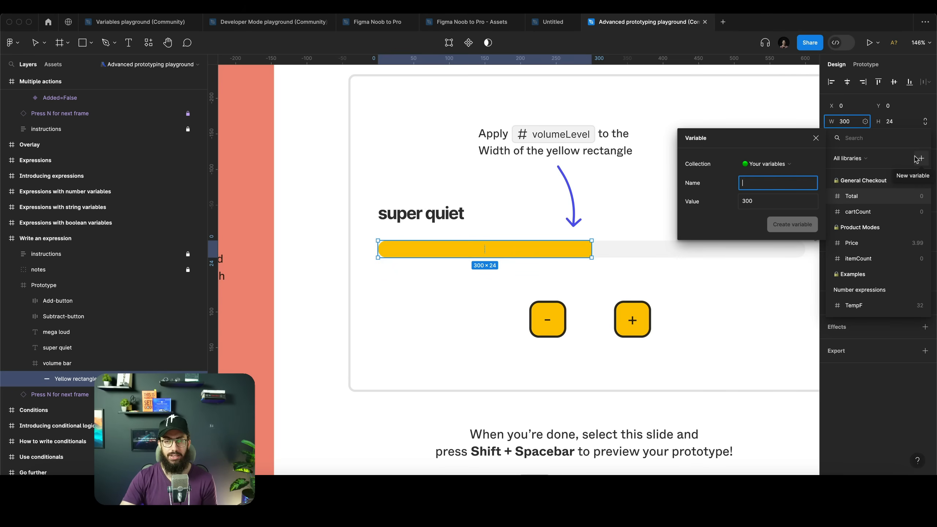
pyautogui.write('Volumn')
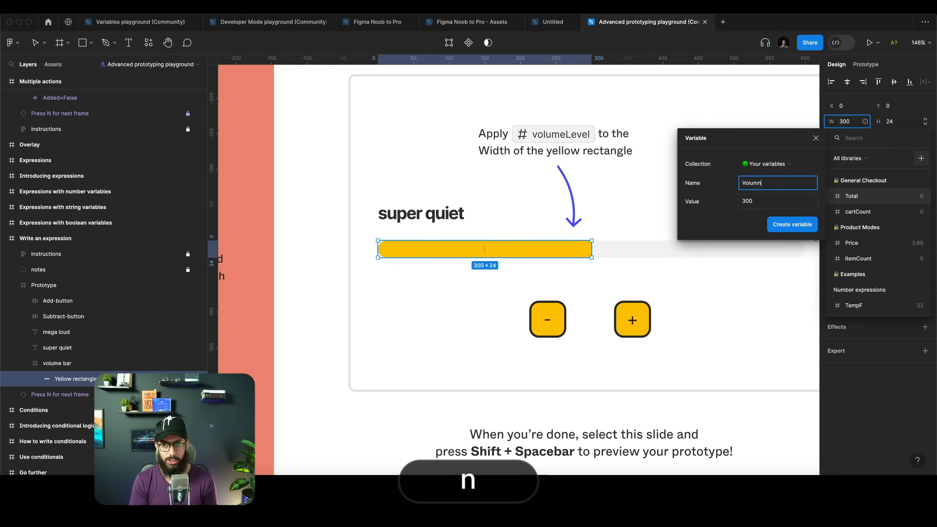
pyautogui.press('BackSpace')
pyautogui.write('e L')
pyautogui.press('super+a')
pyautogui.write('Vo')
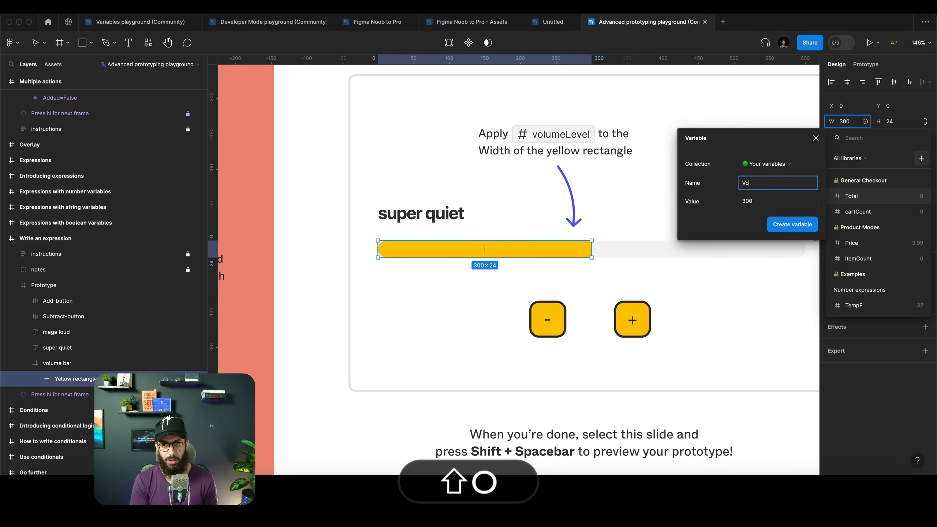
pyautogui.write('lume Level')
pyautogui.press('Return')
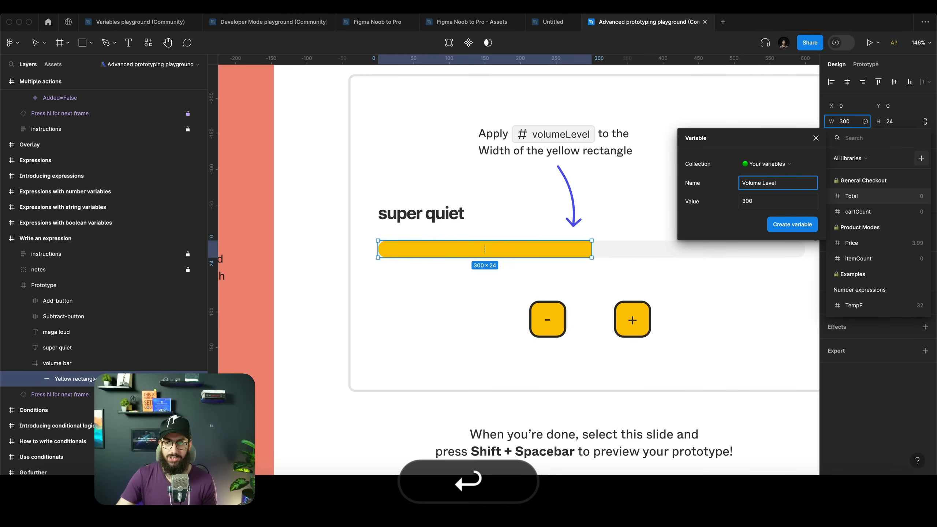
pyautogui.click(778, 229)
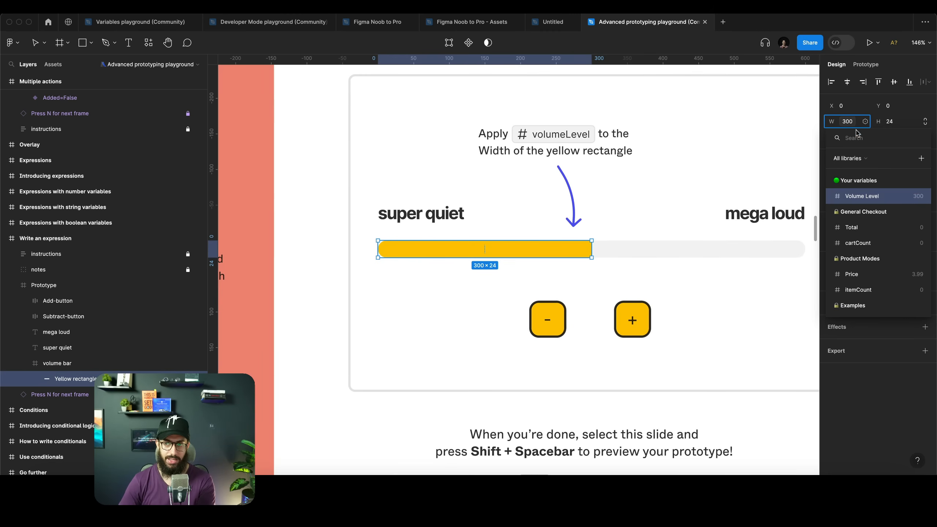
# Give the plus button an on-click Set variable interaction that sets Volume Level to Volume Level + 20
pyautogui.click(632, 315)
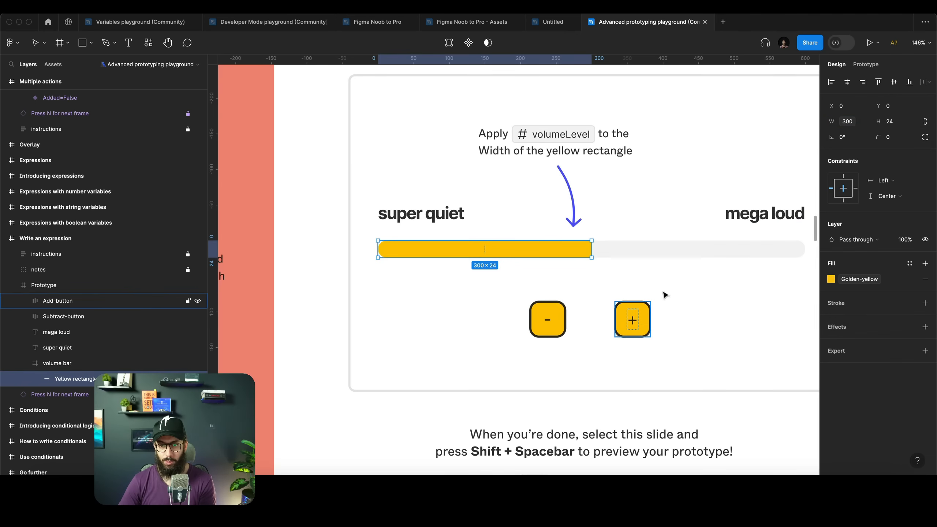
pyautogui.click(650, 312)
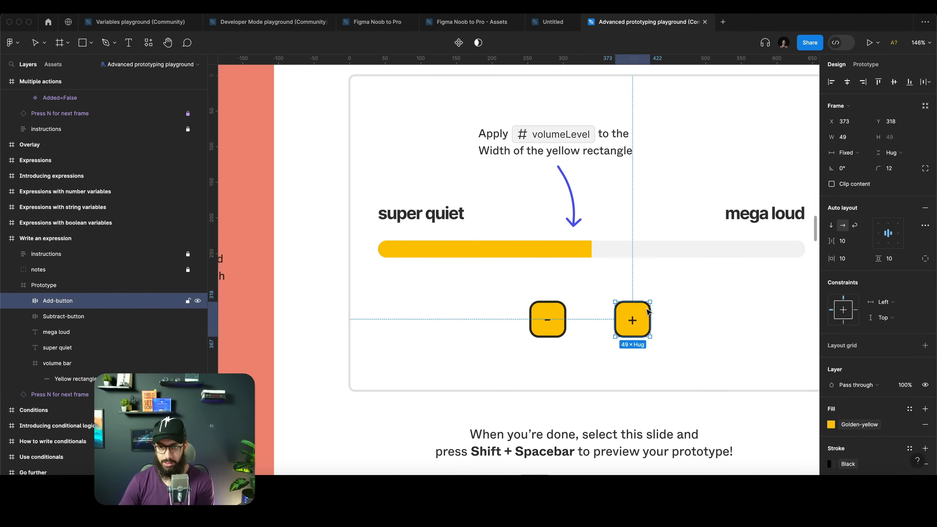
pyautogui.click(865, 65)
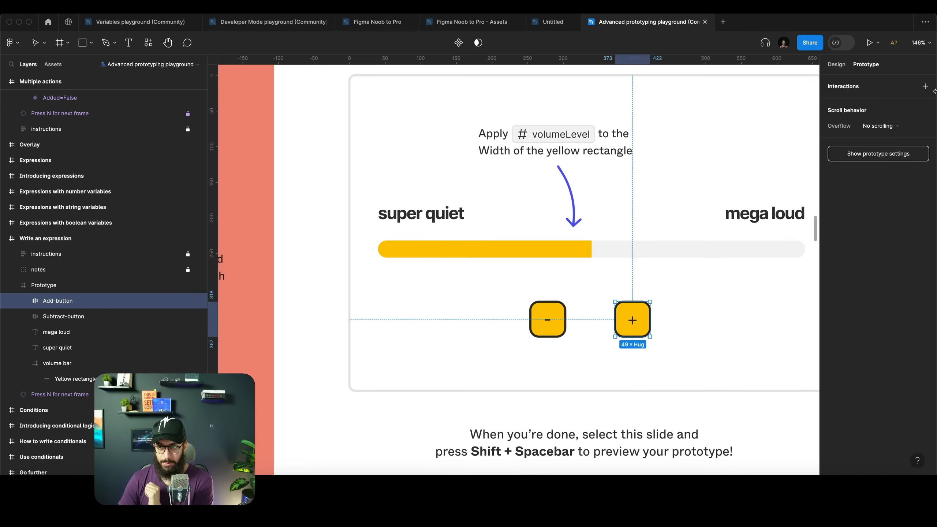
pyautogui.click(925, 86)
pyautogui.click(721, 123)
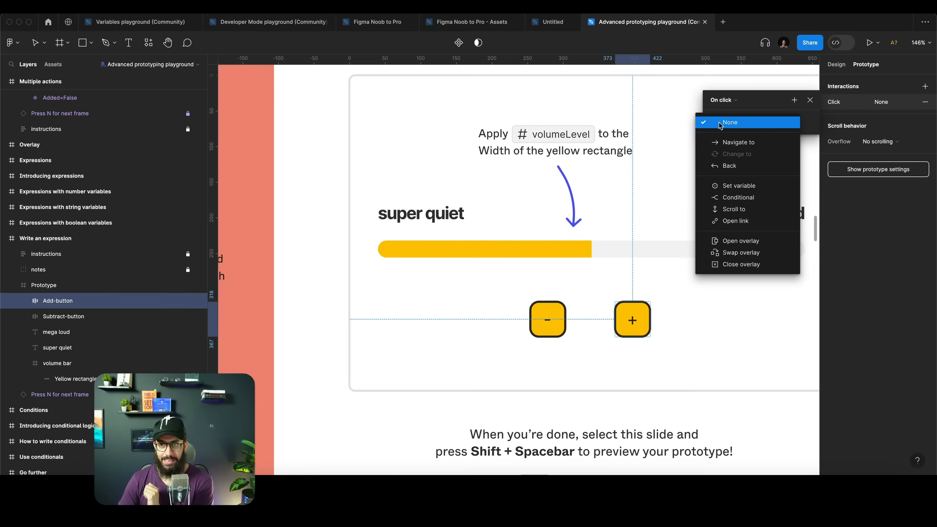
pyautogui.click(741, 188)
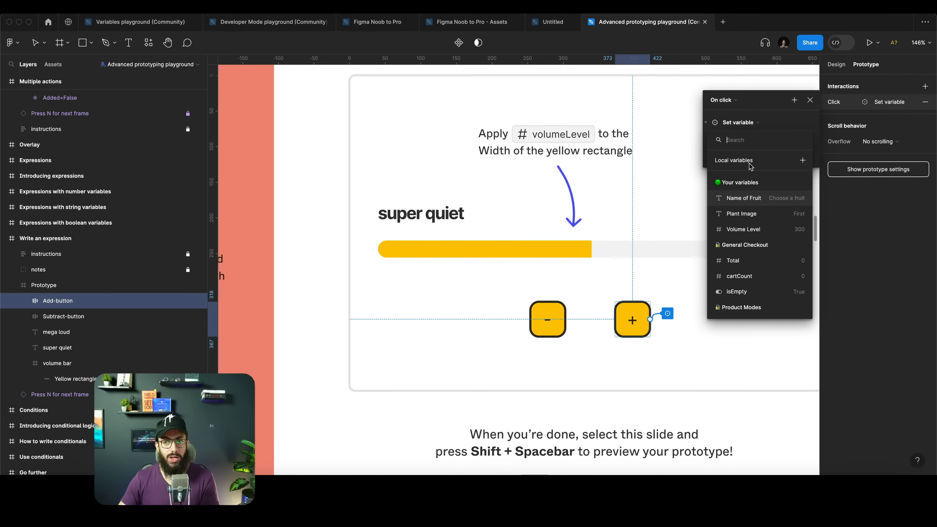
pyautogui.click(749, 229)
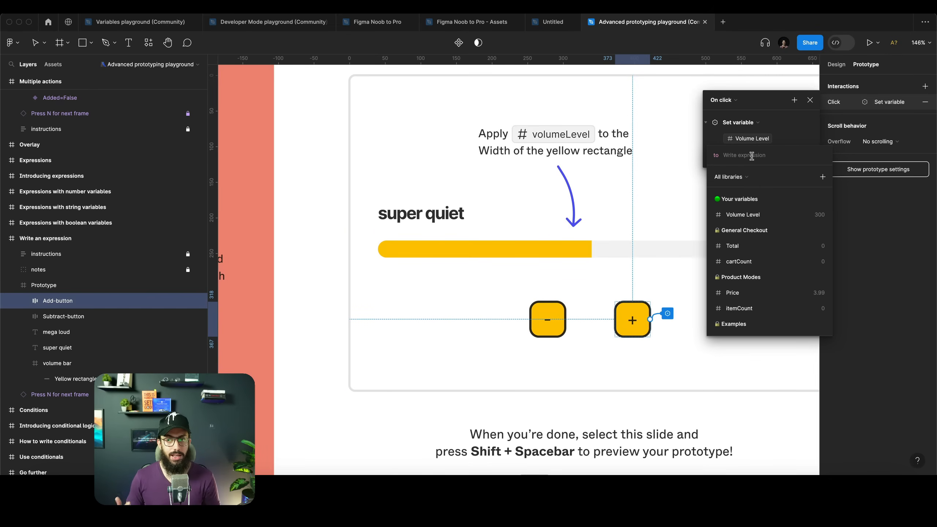
pyautogui.click(757, 216)
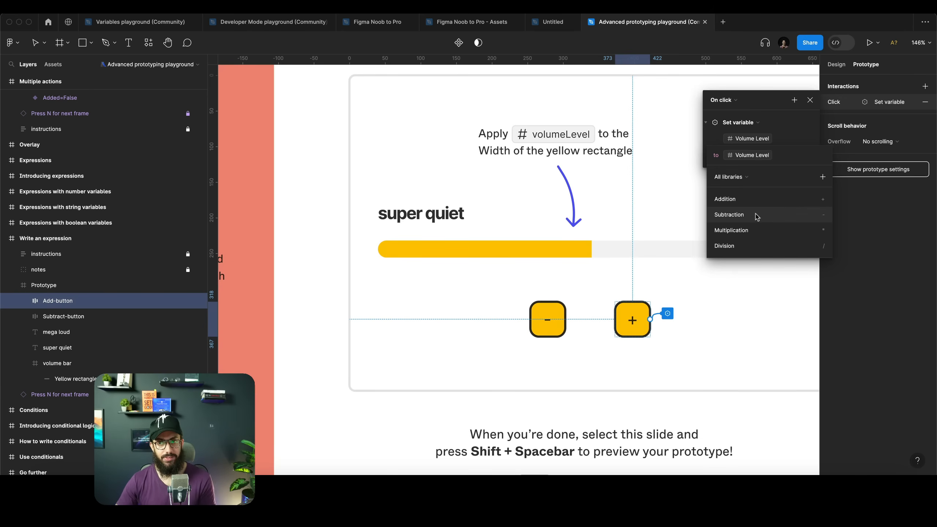
pyautogui.write('+ 20')
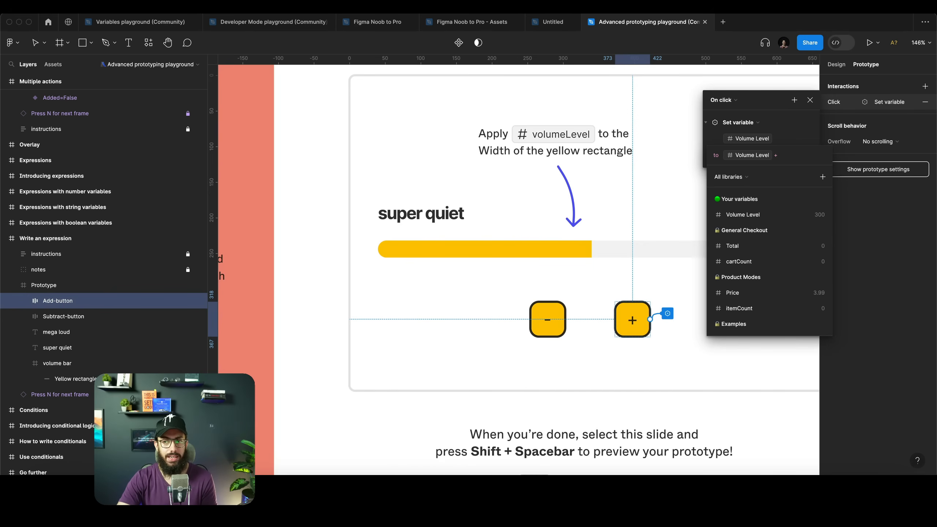
pyautogui.press('Return')
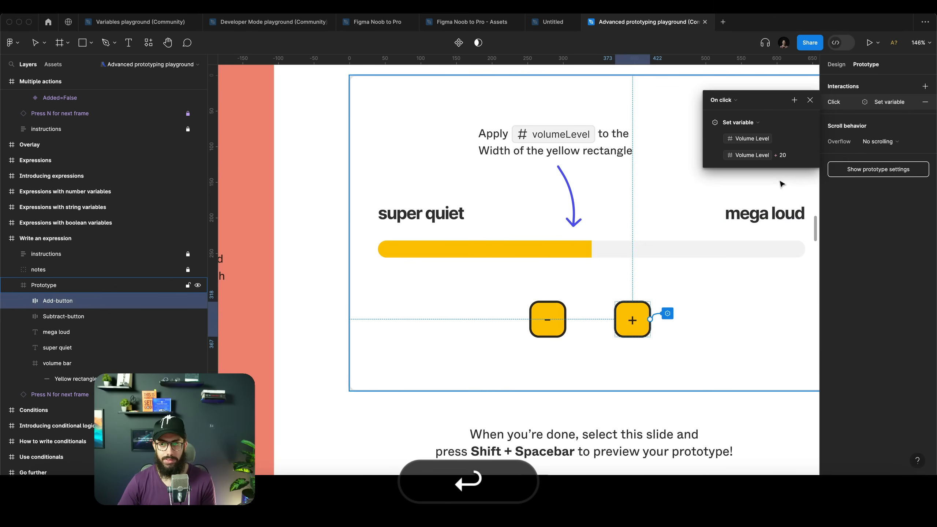
pyautogui.doubleClick(785, 156)
pyautogui.click(789, 155)
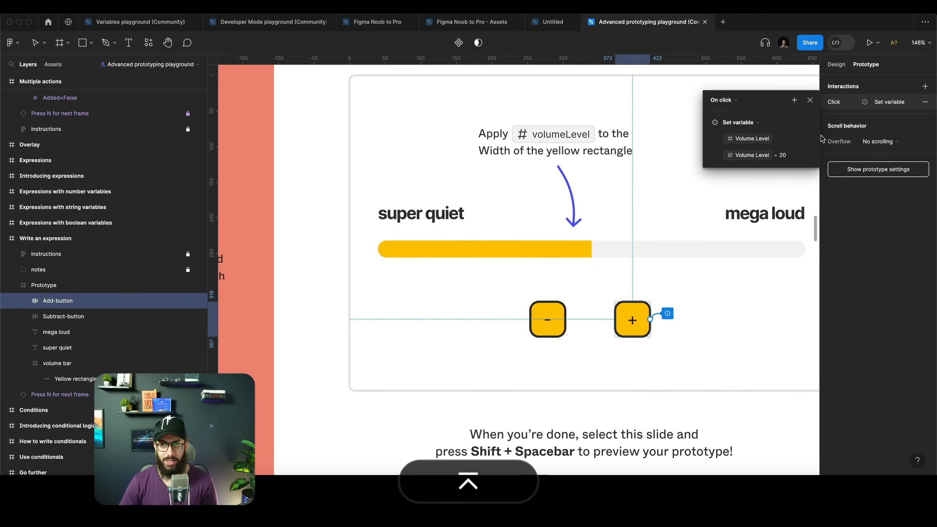
# Give the minus button an on-click Set variable interaction that sets Volume Level to Volume Level - 20
pyautogui.click(555, 327)
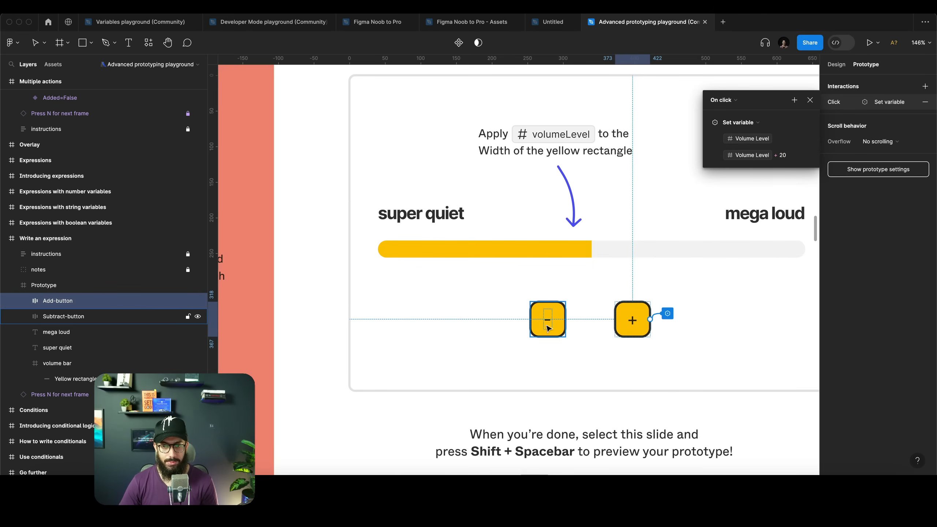
pyautogui.click(925, 86)
pyautogui.click(769, 117)
pyautogui.click(739, 186)
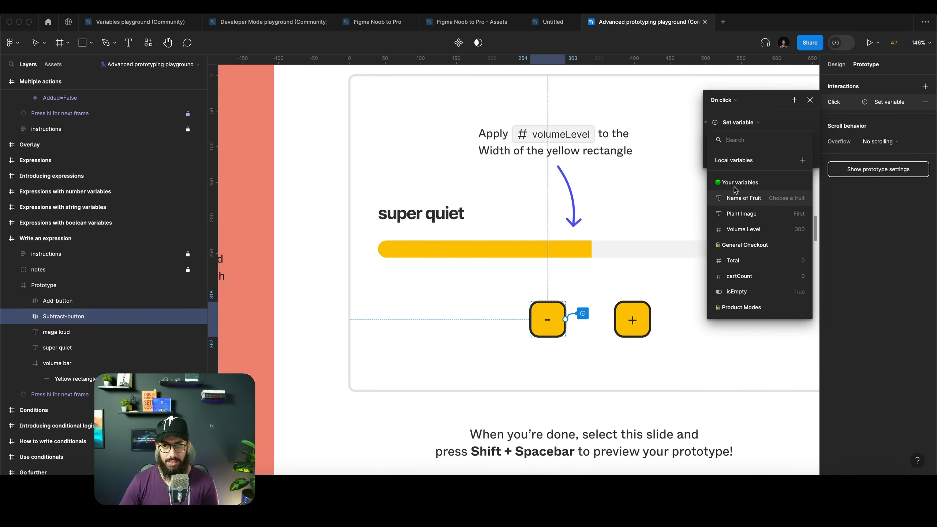
pyautogui.click(749, 229)
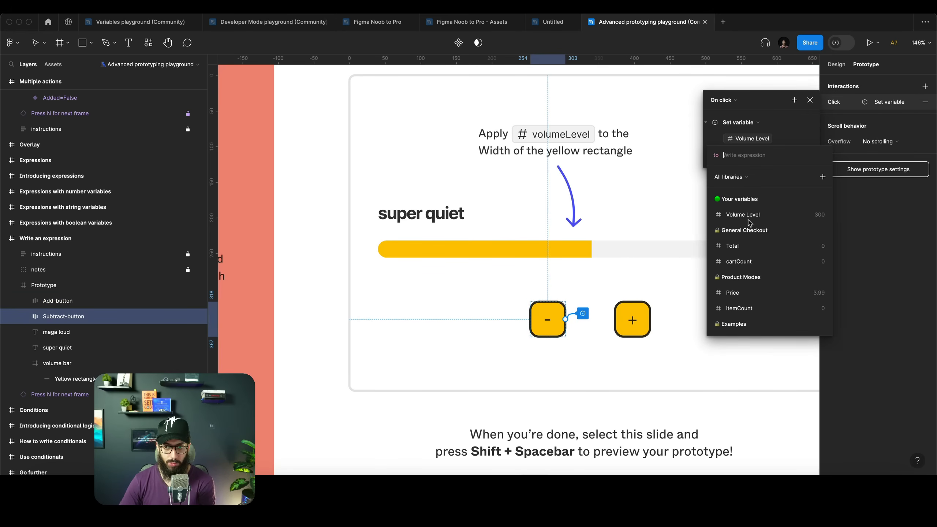
pyautogui.click(736, 217)
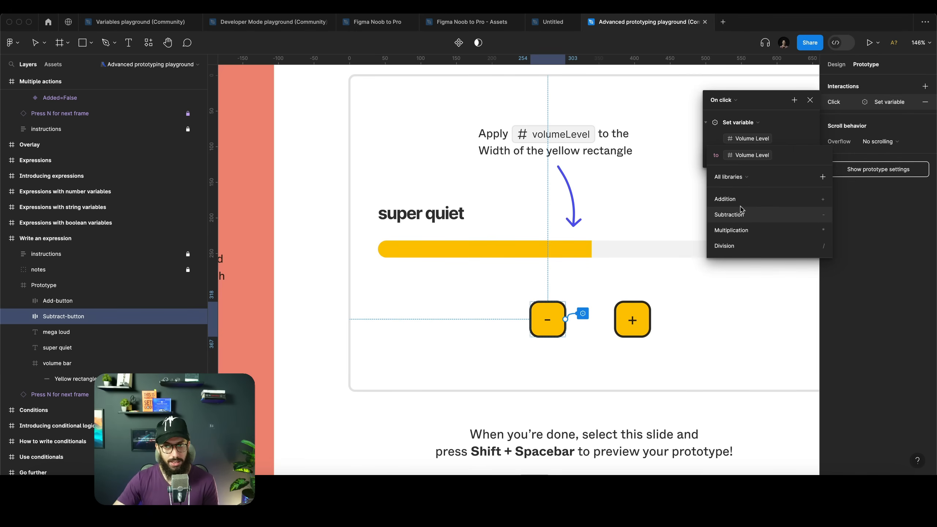
pyautogui.click(742, 211)
pyautogui.write('20')
pyautogui.press('Return')
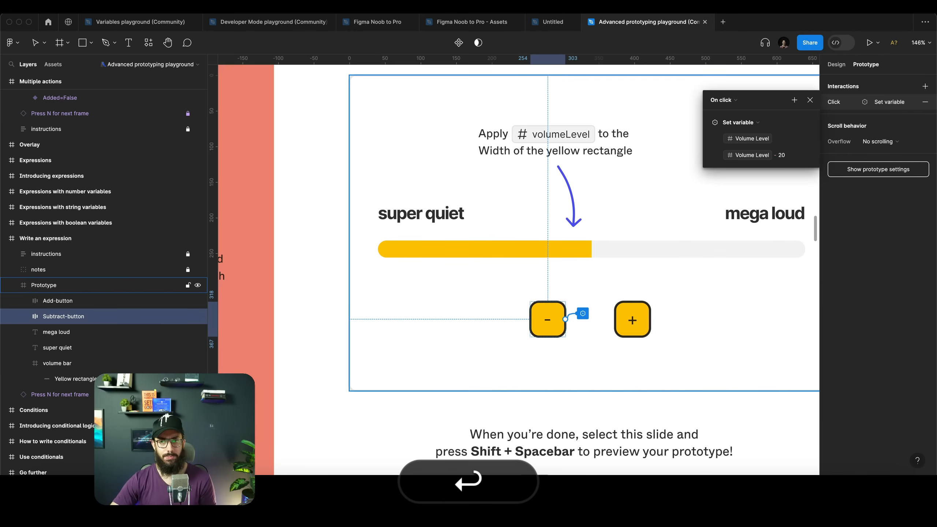
# Select the slide and preview the prototype, testing the minus and plus buttons on the volume bar
pyautogui.scroll(-4, 638, 200)
pyautogui.click(637, 200)
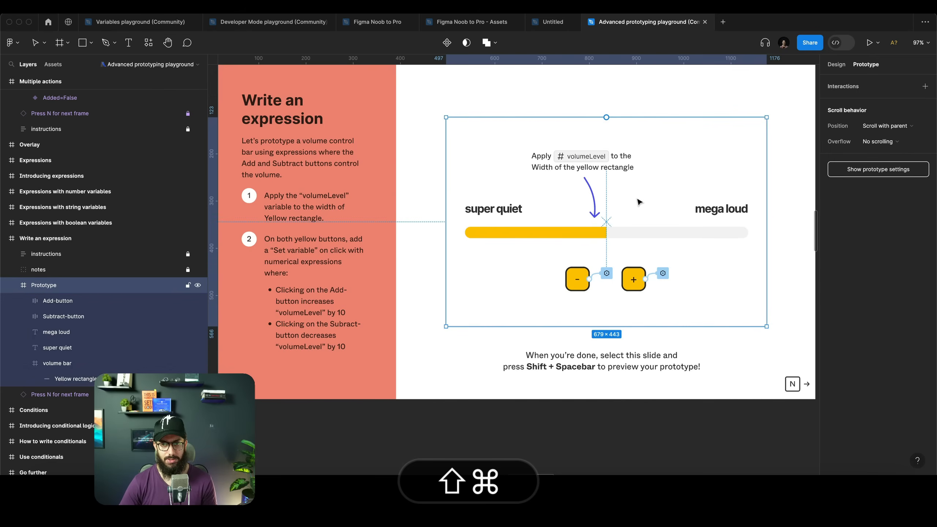
pyautogui.hotkey('shift', 'space')
pyautogui.click(475, 311)
pyautogui.click(475, 311)
pyautogui.click(475, 311)
pyautogui.click(475, 311)
pyautogui.click(475, 312)
pyautogui.click(476, 312)
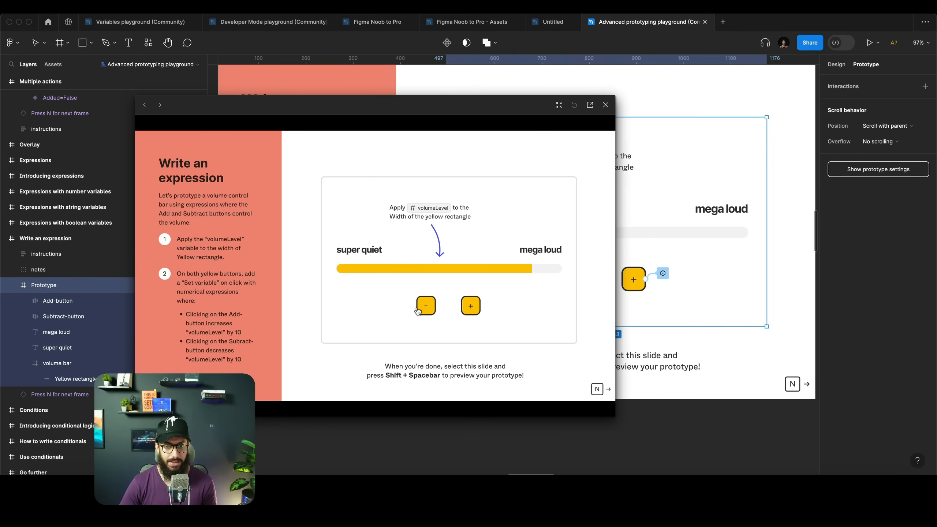
pyautogui.click(418, 309)
pyautogui.click(418, 309)
pyautogui.click(464, 313)
pyautogui.click(465, 313)
pyautogui.click(465, 313)
pyautogui.click(464, 313)
pyautogui.click(465, 313)
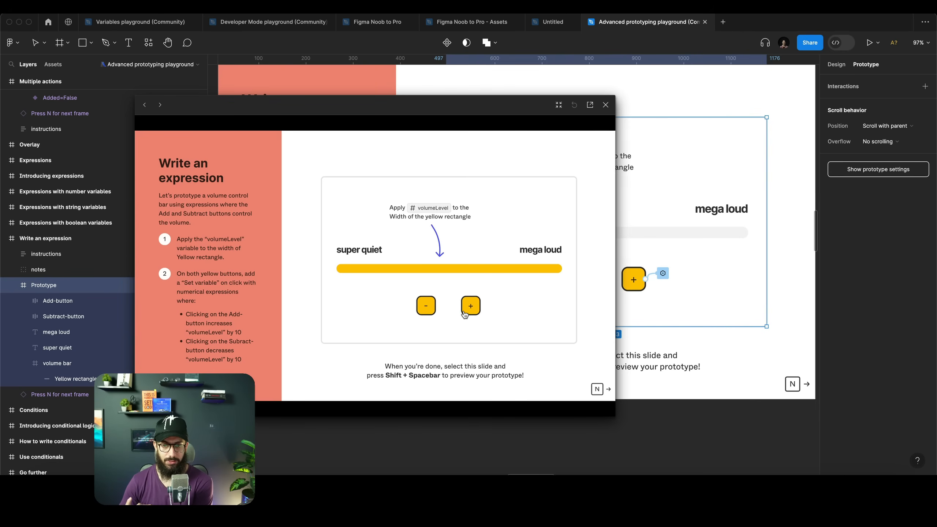
# Inspect the volume bar and the slide frame's design properties, then close the preview
pyautogui.keyDown('super'); pyautogui.click(729, 235); pyautogui.keyUp('super')
pyautogui.press('super+shift+e')
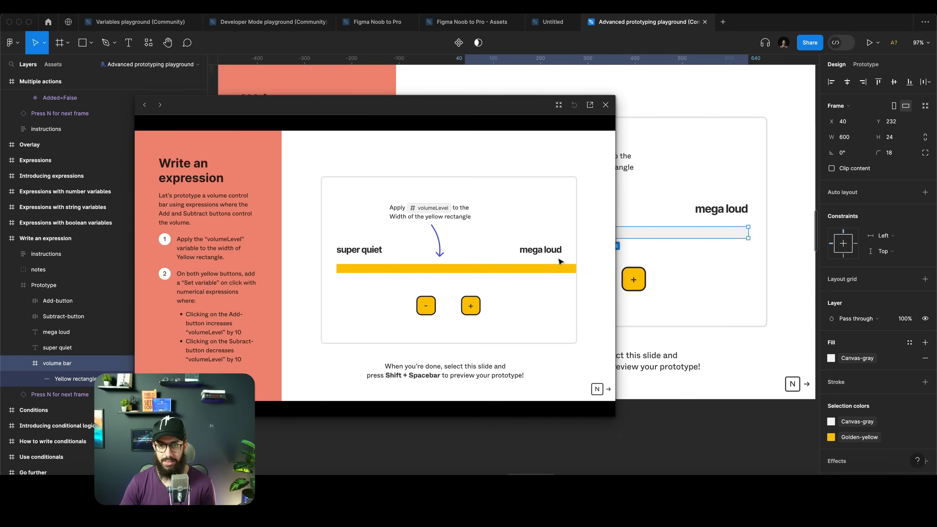
pyautogui.click(735, 193)
pyautogui.click(865, 170)
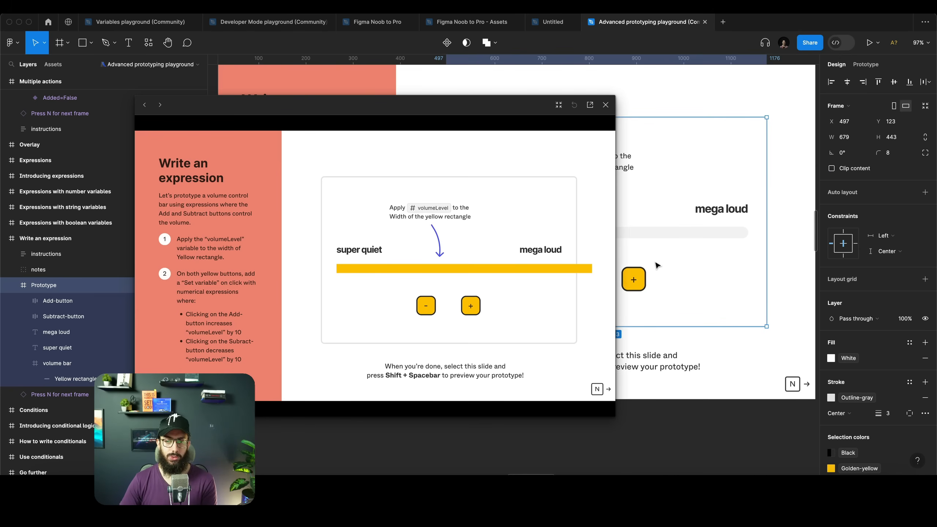
pyautogui.hscroll(-2, 645, 204)
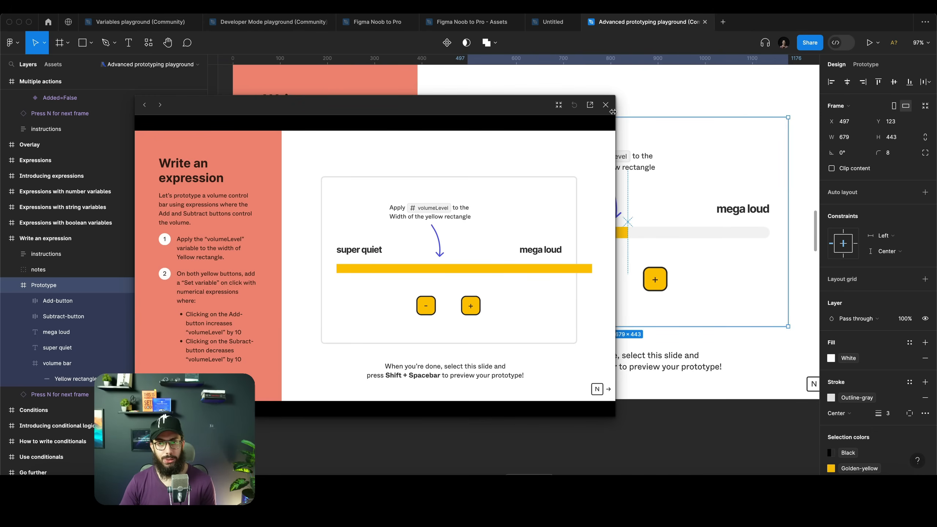
pyautogui.click(605, 104)
# Change the plus button's click action to a Conditional with the condition Volume Level > 400
pyautogui.click(653, 280)
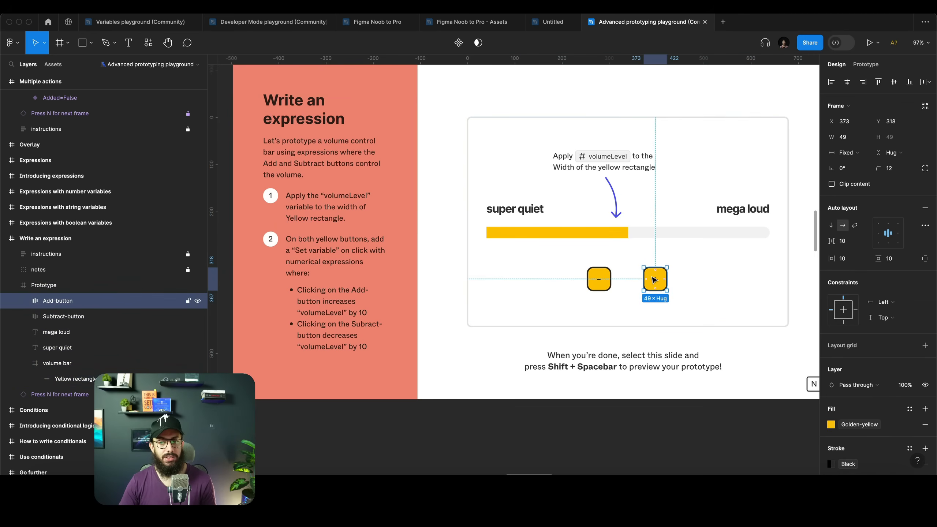
pyautogui.scroll(4, 706, 272)
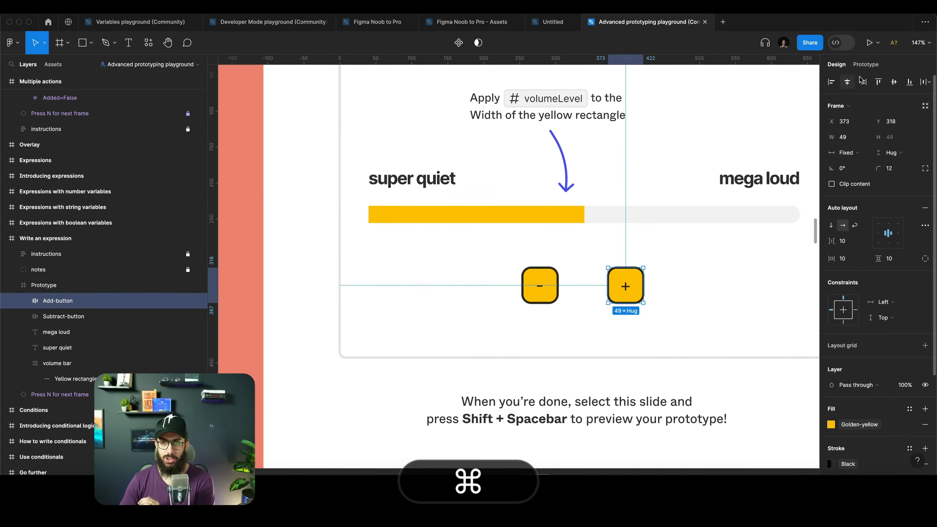
pyautogui.click(865, 64)
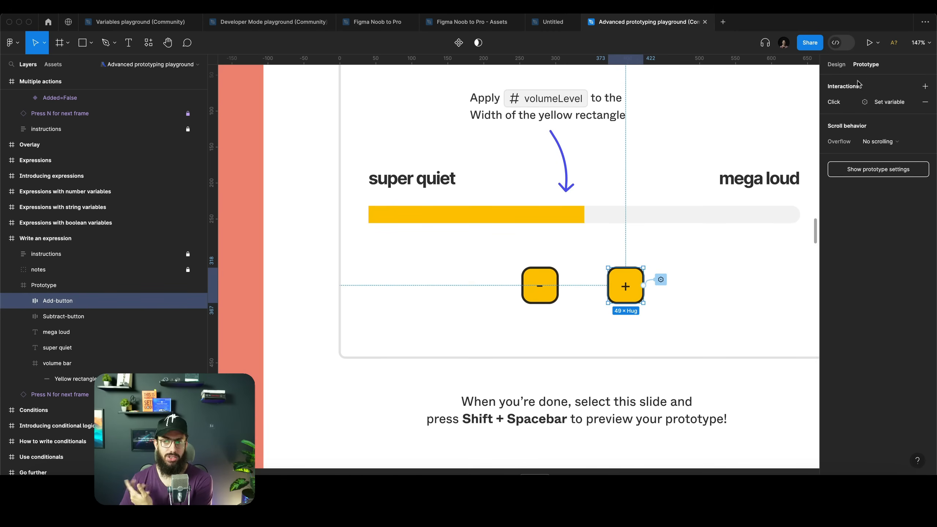
pyautogui.click(876, 104)
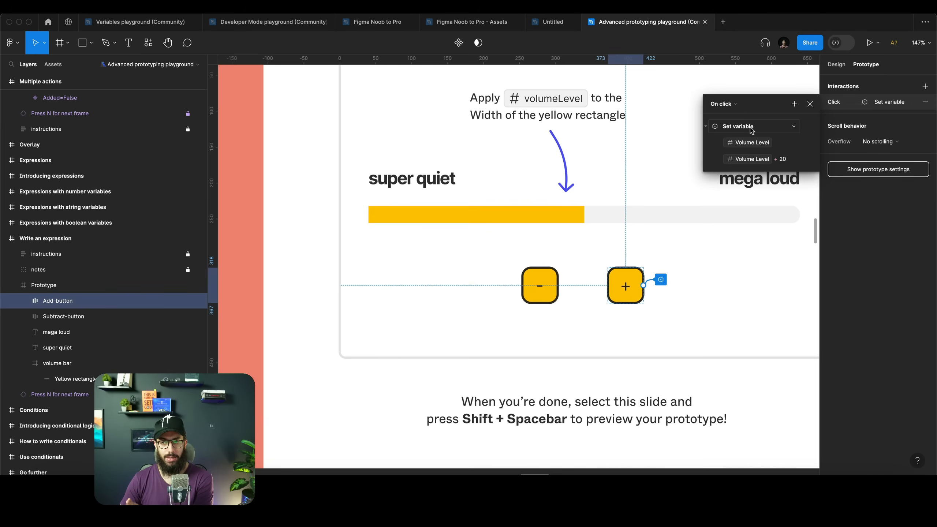
pyautogui.click(750, 129)
pyautogui.click(753, 138)
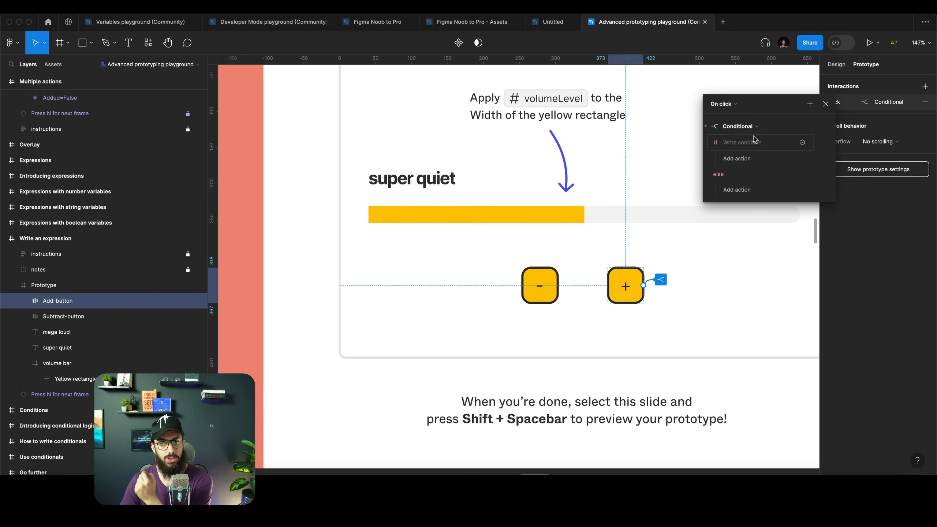
pyautogui.click(753, 143)
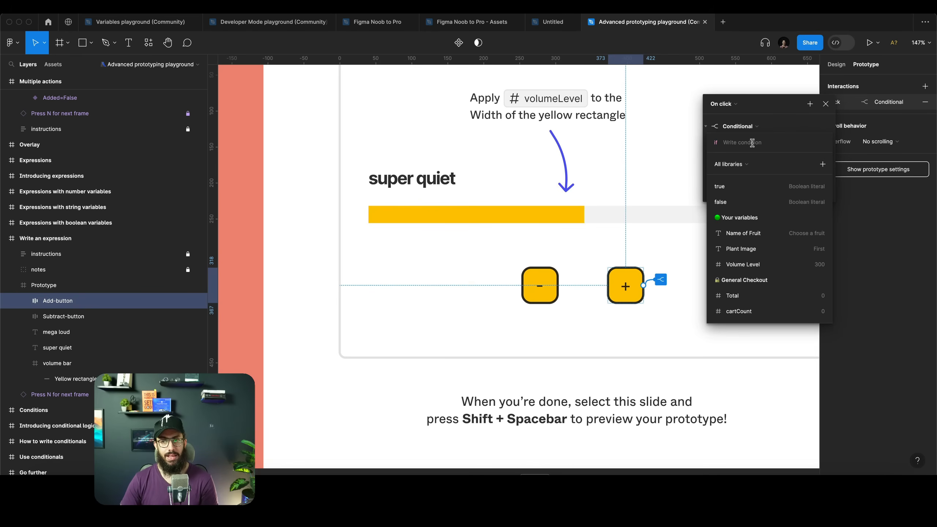
pyautogui.click(749, 264)
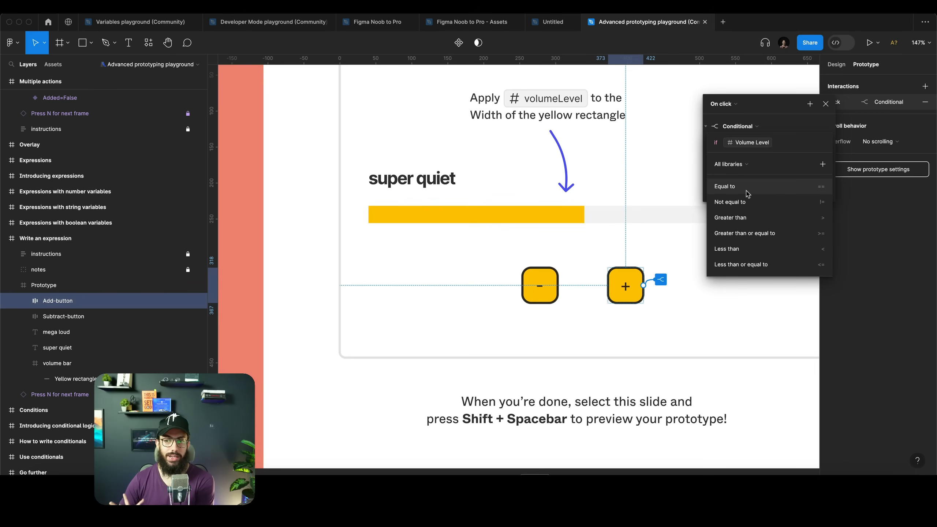
pyautogui.write('> 40')
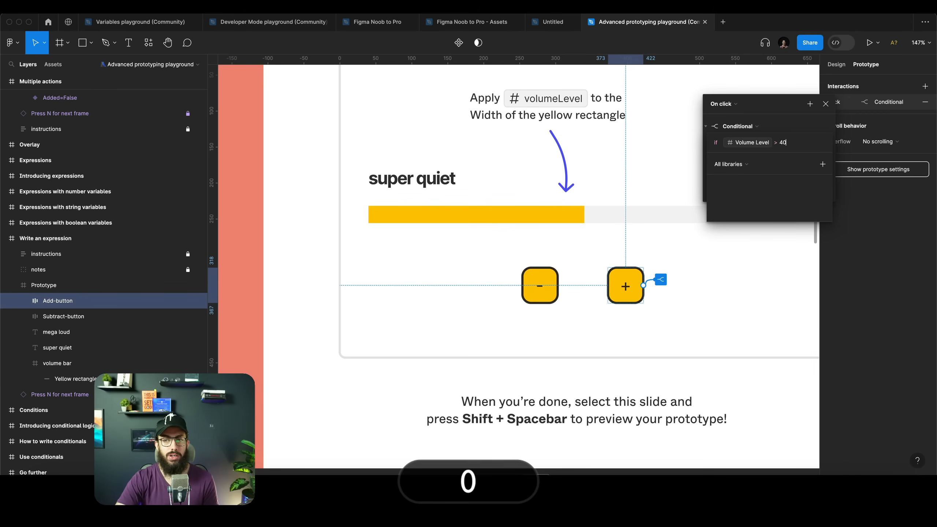
pyautogui.press('Return')
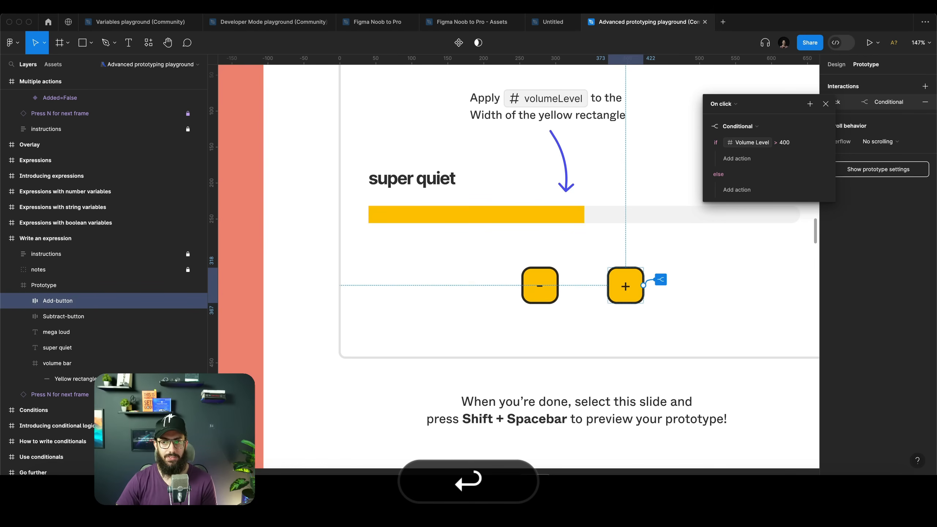
# Add a Set variable action under the plus button's if branch that sets Volume Level to Volume Level + 20
pyautogui.click(736, 190)
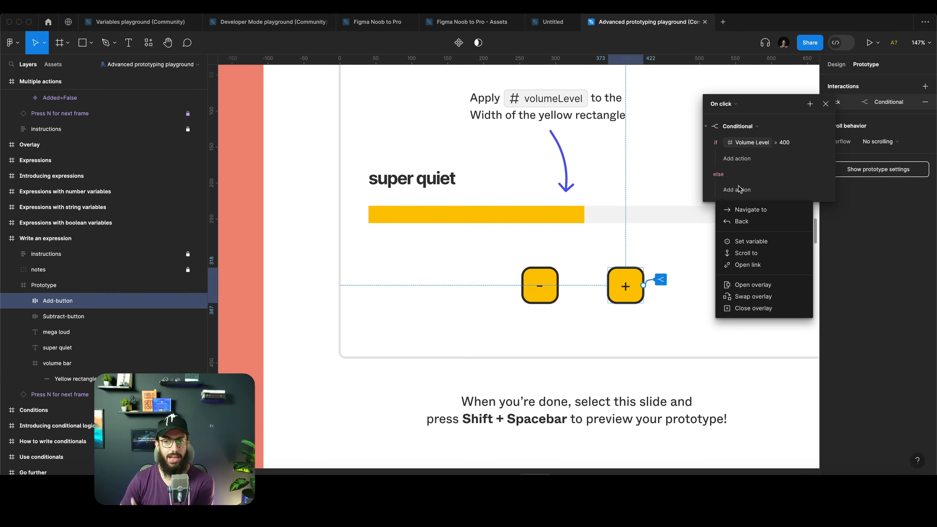
pyautogui.click(746, 162)
pyautogui.click(745, 162)
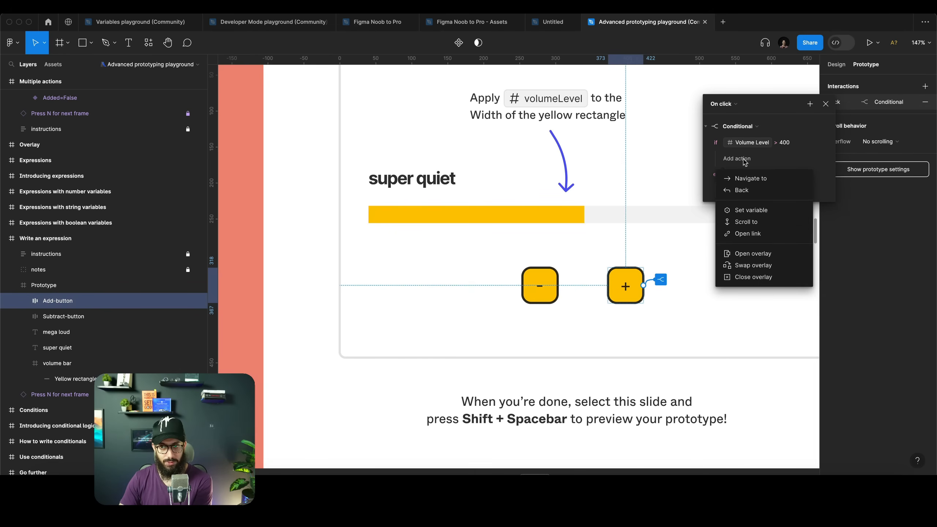
pyautogui.click(749, 210)
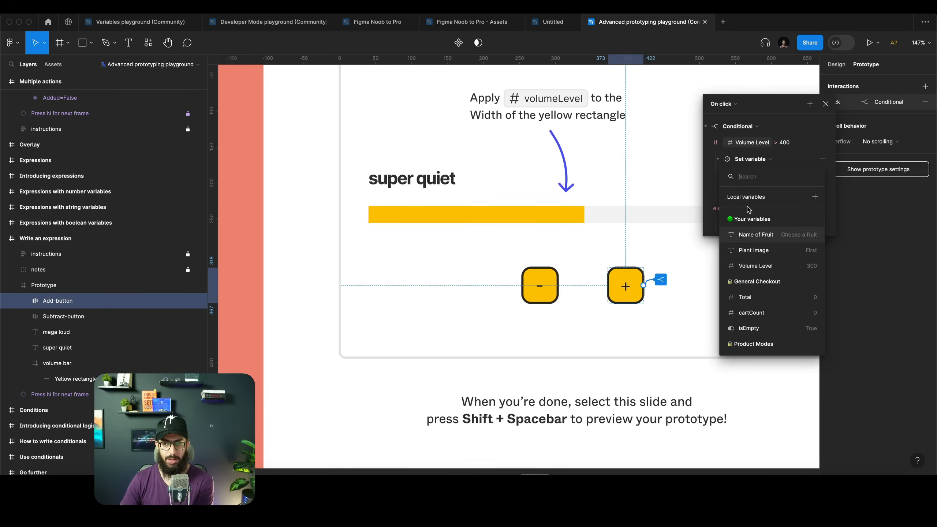
pyautogui.click(766, 266)
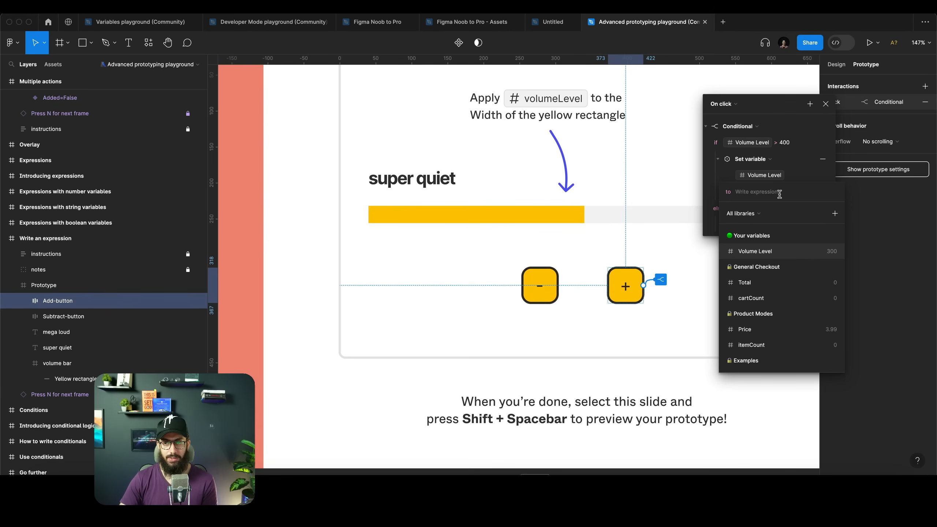
pyautogui.click(773, 257)
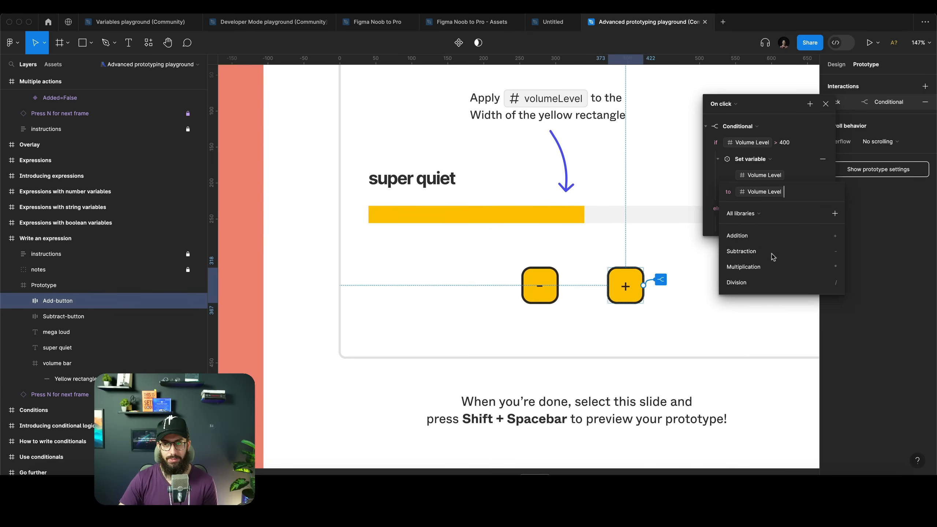
pyautogui.write('+20')
pyautogui.press('Return')
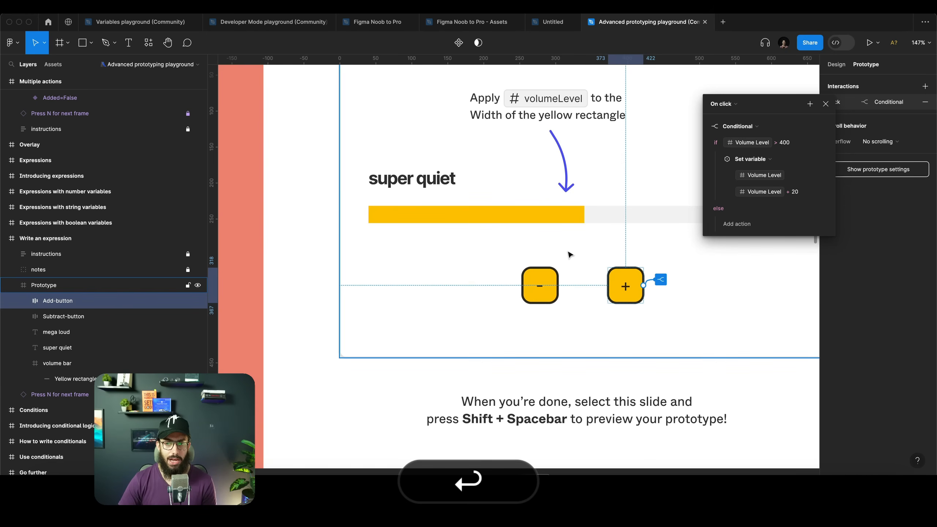
# Select the Write an expression slide and preview the prototype, testing the minus button
pyautogui.click(571, 232)
pyautogui.hotkey('shift', 'n')
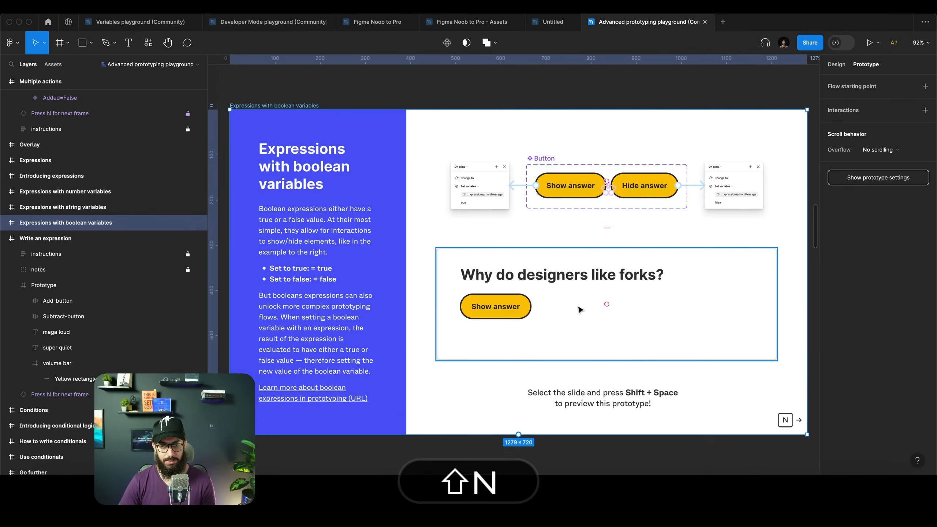
pyautogui.press('Escape')
pyautogui.scroll(-5, 570, 288)
pyautogui.scroll(4, 561, 250)
pyautogui.hscroll(8, 561, 250)
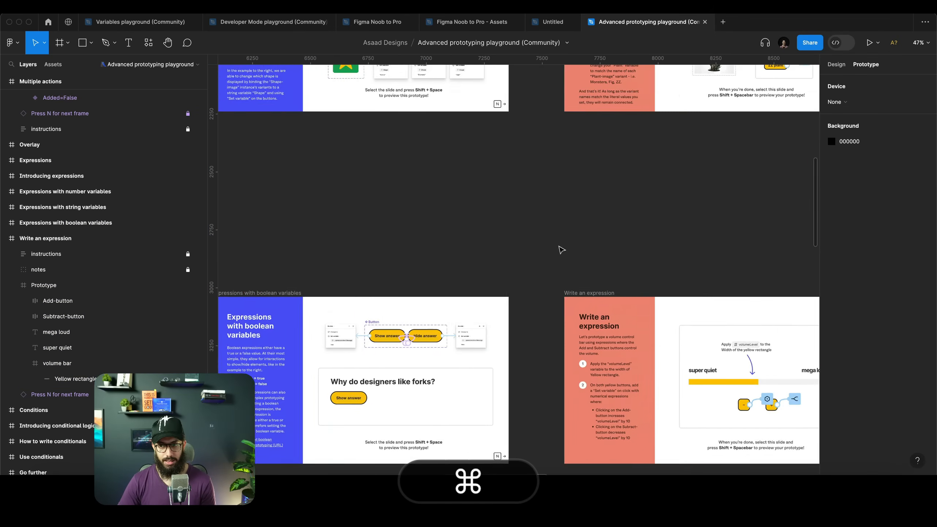
pyautogui.click(461, 293)
pyautogui.hotkey('shift', 'space')
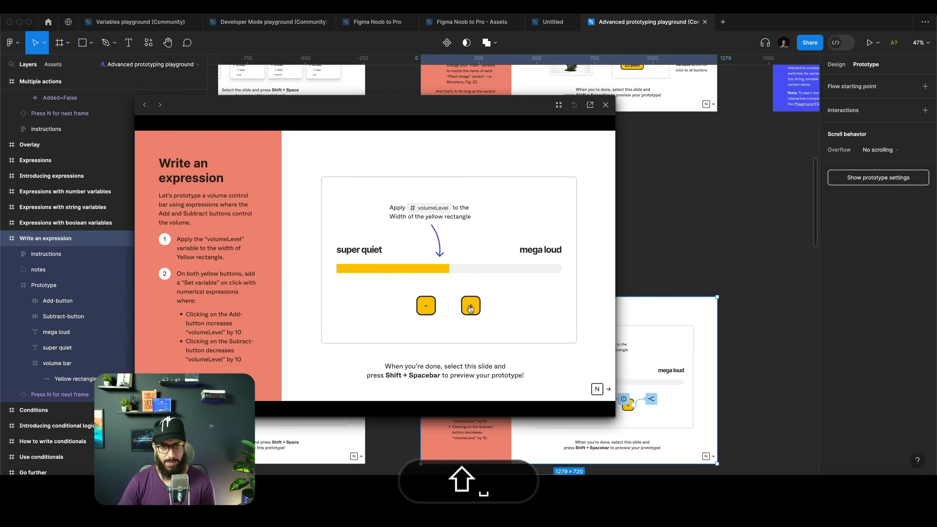
pyautogui.click(426, 308)
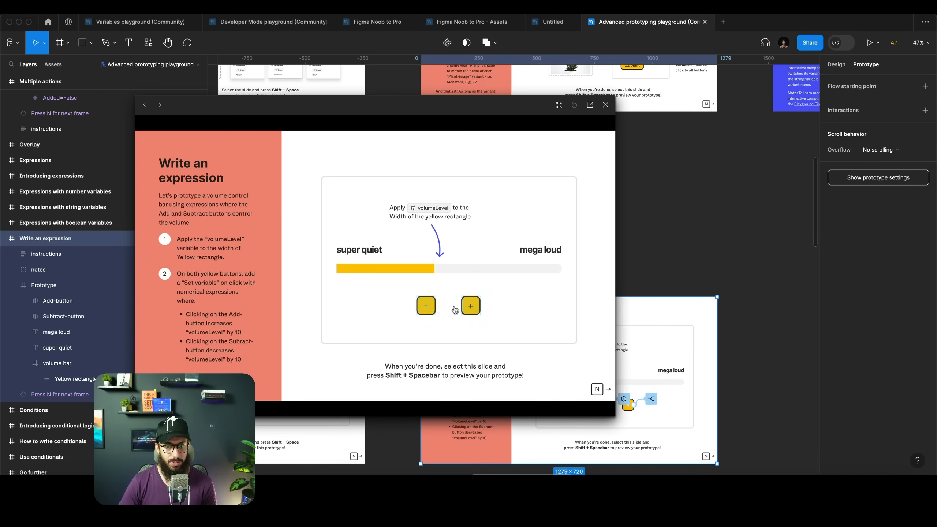
pyautogui.scroll(-4, 692, 307)
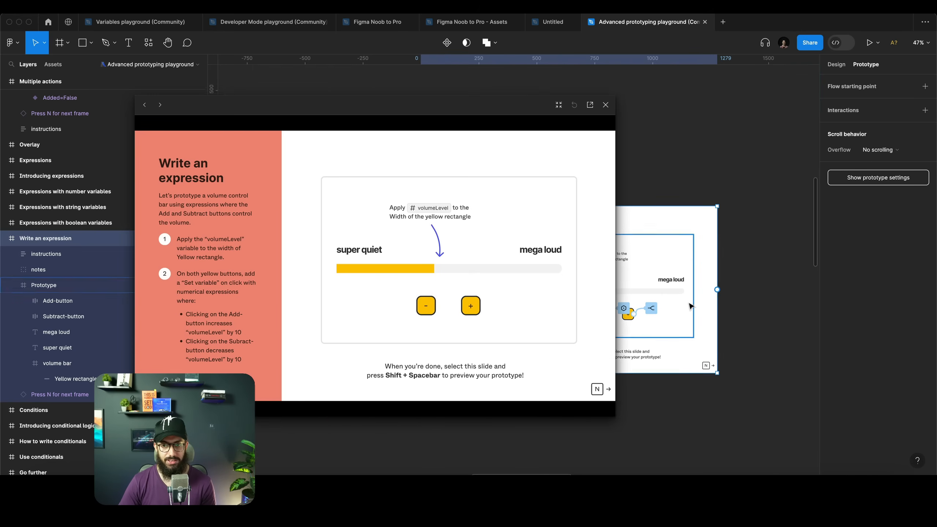
# Reselect the plus button and move its Set variable action from the if branch into the else branch
pyautogui.click(742, 281)
pyautogui.scroll(4, 627, 264)
pyautogui.hscroll(-7, 708, 152)
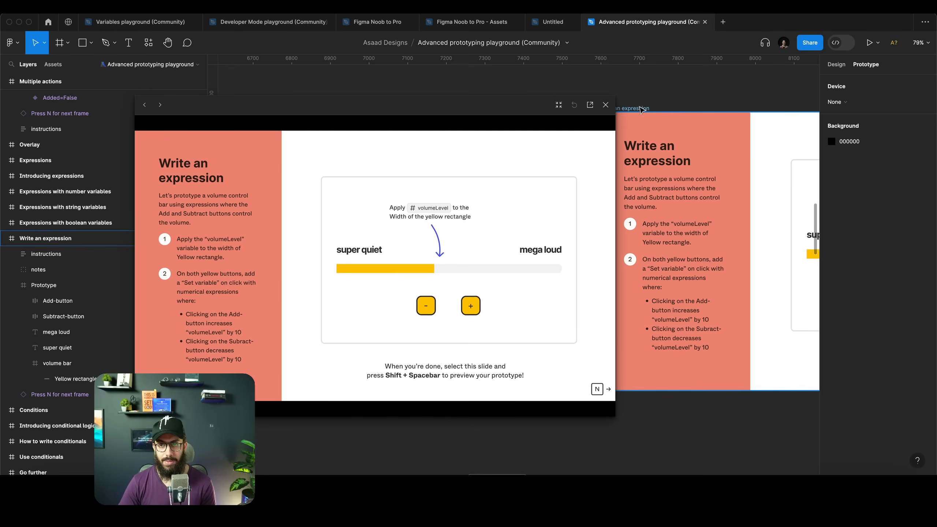
pyautogui.click(641, 108)
pyautogui.hscroll(5, 774, 288)
pyautogui.hscroll(2, 785, 292)
pyautogui.click(755, 286)
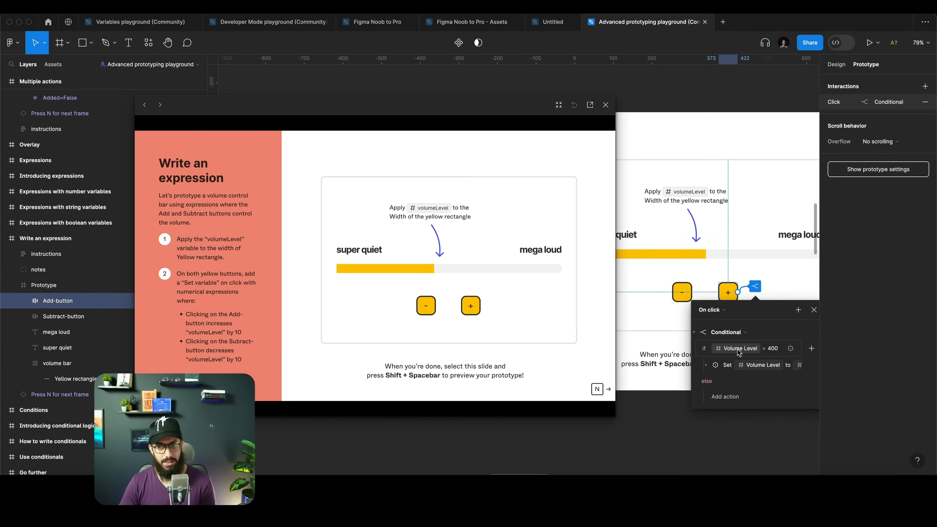
pyautogui.moveTo(710, 369); pyautogui.dragTo(722, 394)
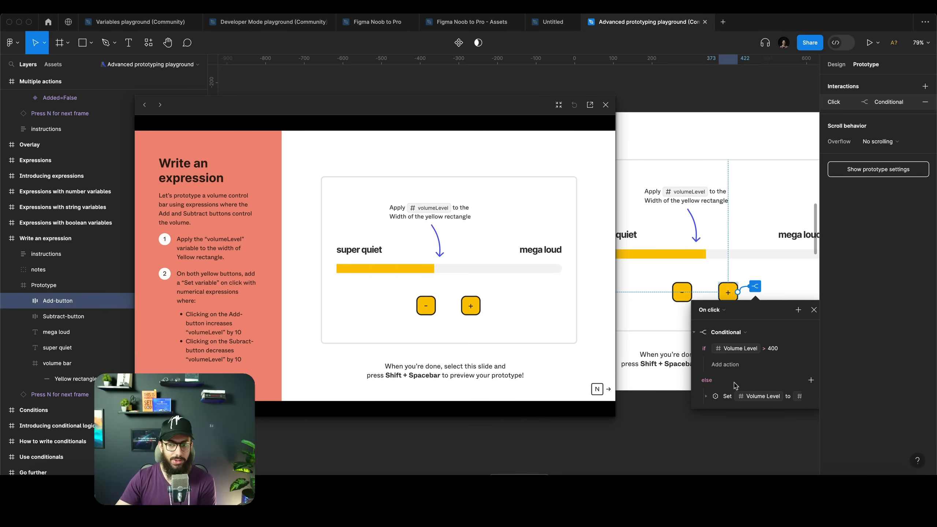
# Test the plus and minus buttons in the prototype preview
pyautogui.click(476, 307)
pyautogui.click(475, 308)
pyautogui.click(476, 307)
pyautogui.click(476, 307)
pyautogui.click(475, 308)
pyautogui.click(476, 307)
pyautogui.click(476, 307)
pyautogui.click(476, 307)
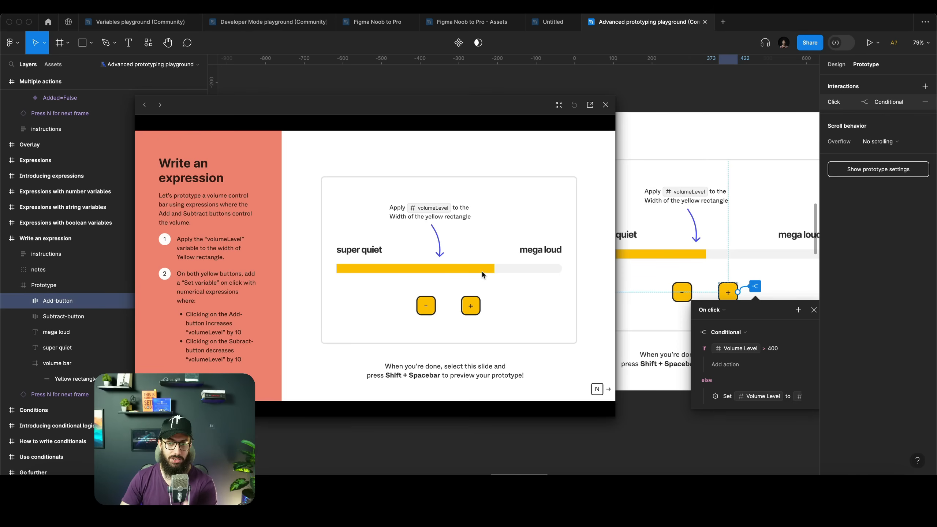
pyautogui.click(434, 305)
pyautogui.click(434, 305)
pyautogui.click(465, 308)
pyautogui.click(464, 308)
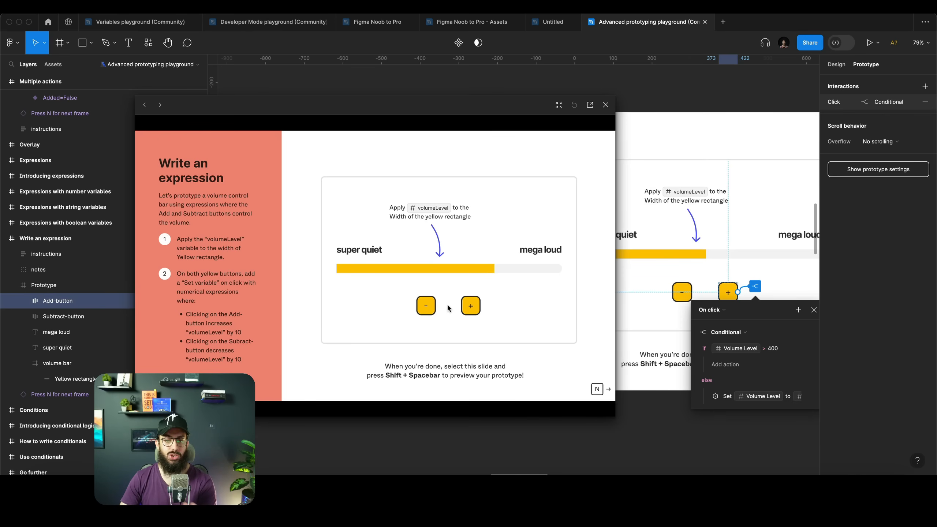
# Add a Set variable action under the if branch that sets Volume Level to Volume Level - 40
pyautogui.click(742, 366)
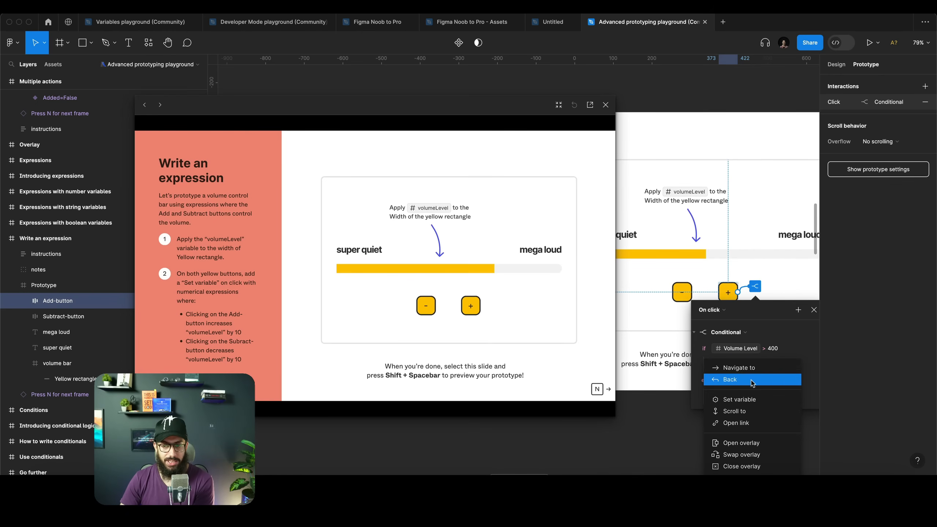
pyautogui.click(755, 401)
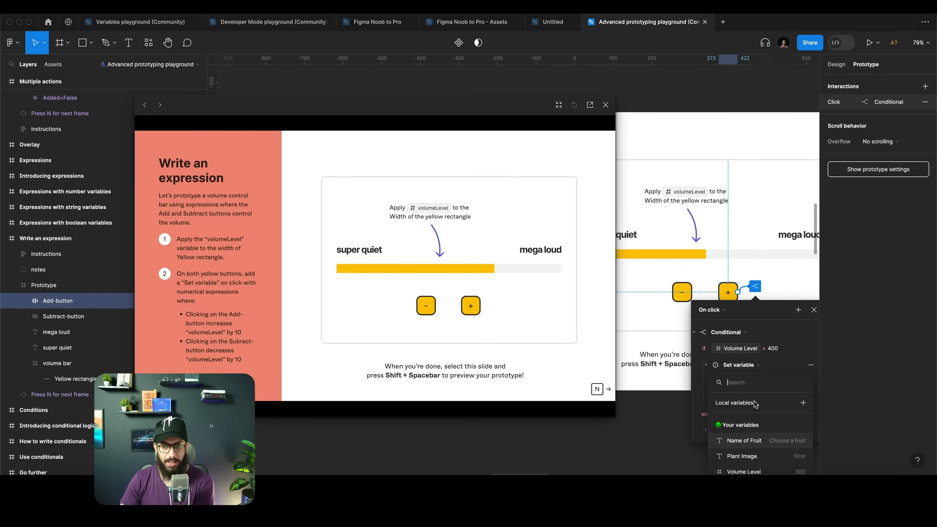
pyautogui.scroll(-2, 765, 430)
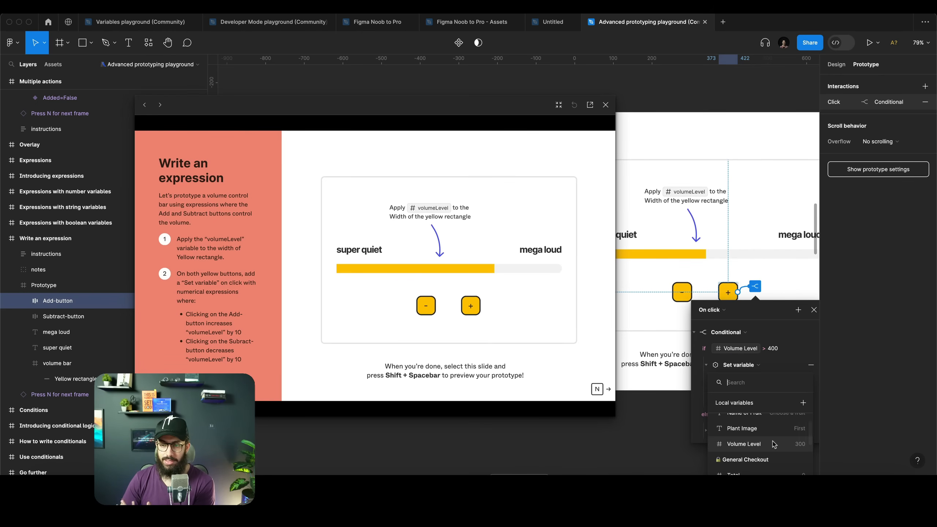
pyautogui.click(766, 443)
pyautogui.click(758, 457)
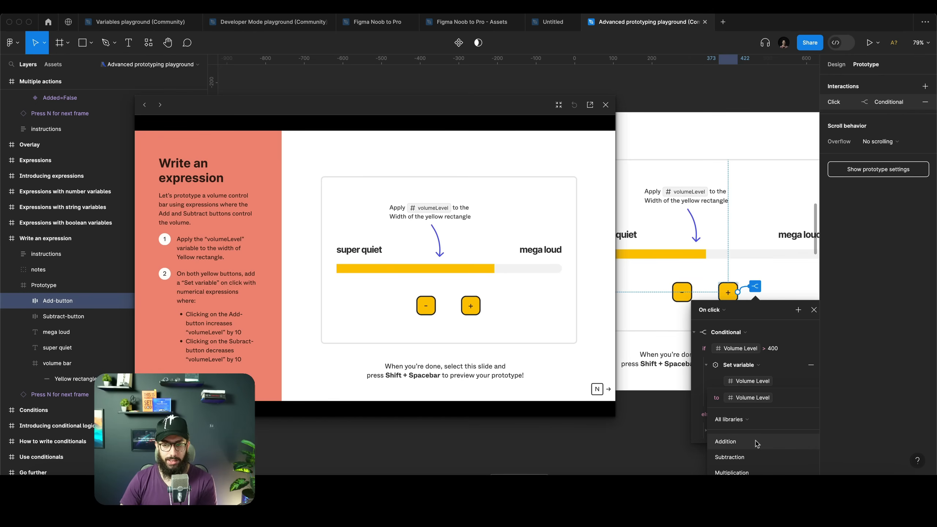
pyautogui.write('-40')
pyautogui.press('Return')
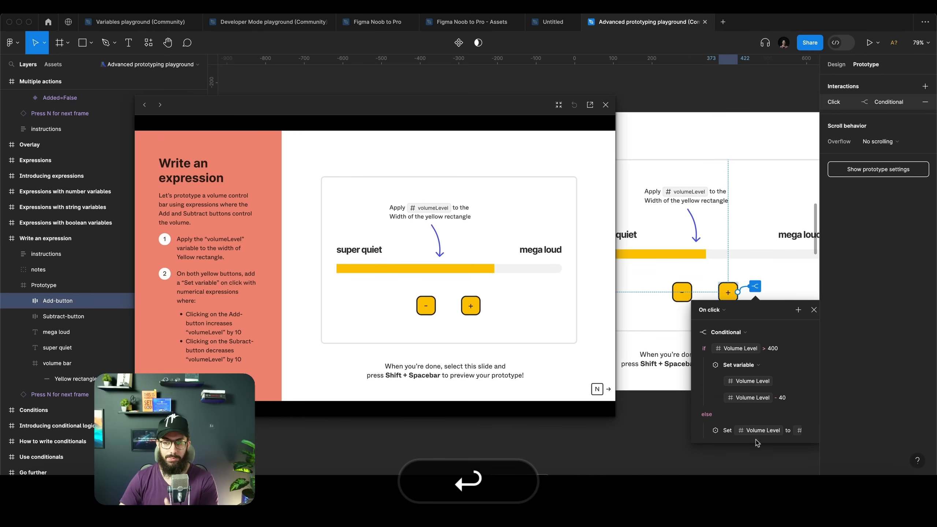
# Test the plus button repeatedly in the preview, then close the preview
pyautogui.click(470, 311)
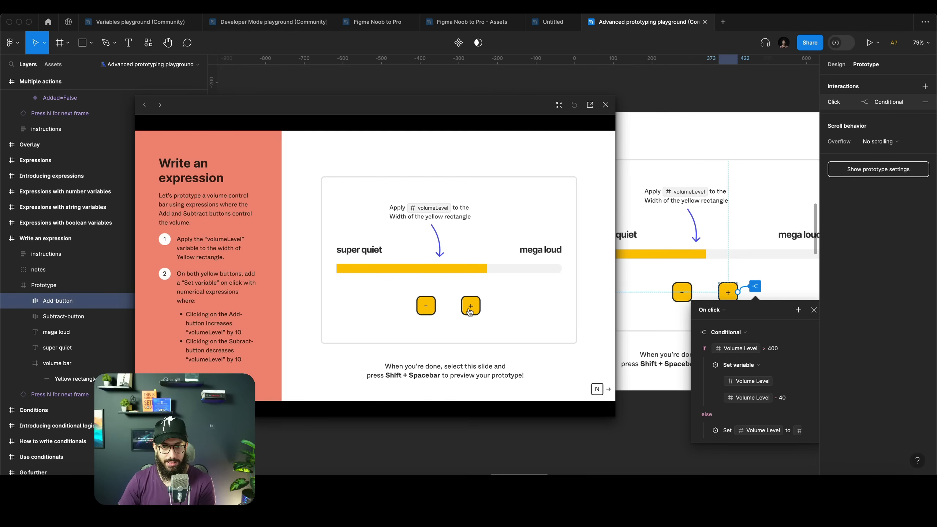
pyautogui.click(470, 311)
pyautogui.click(470, 311)
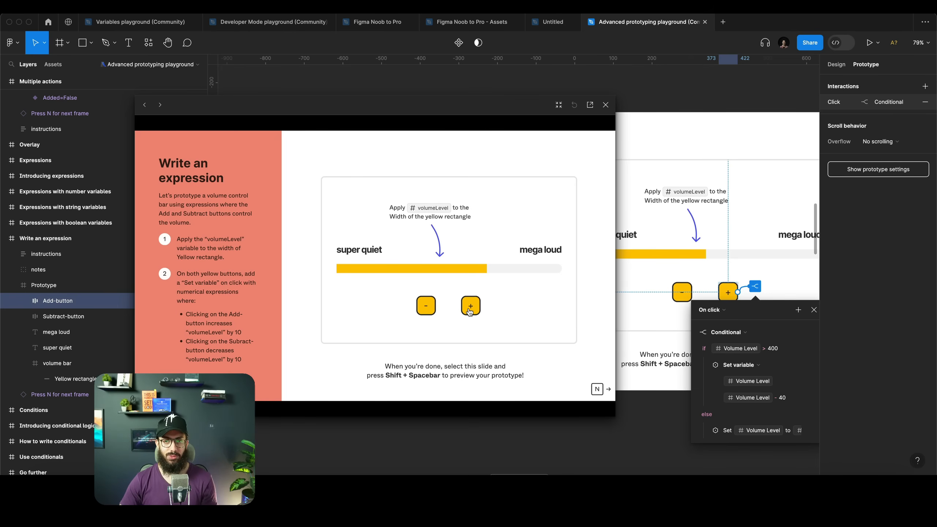
pyautogui.click(605, 109)
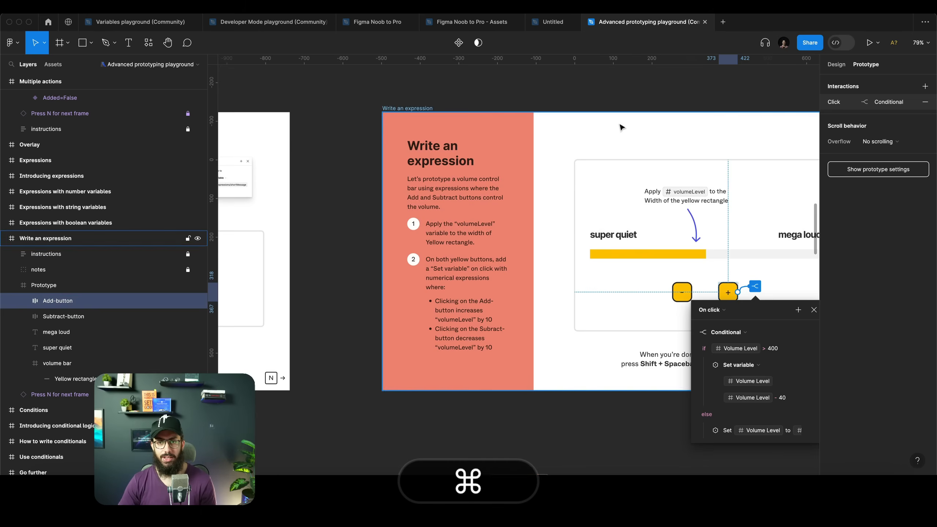
# Page through the following slides on conditional logic and conditionals with expressions
pyautogui.scroll(-4, 621, 122)
pyautogui.click(623, 110)
pyautogui.hotkey('shift', 'n')
pyautogui.press('n')
pyautogui.press('n')
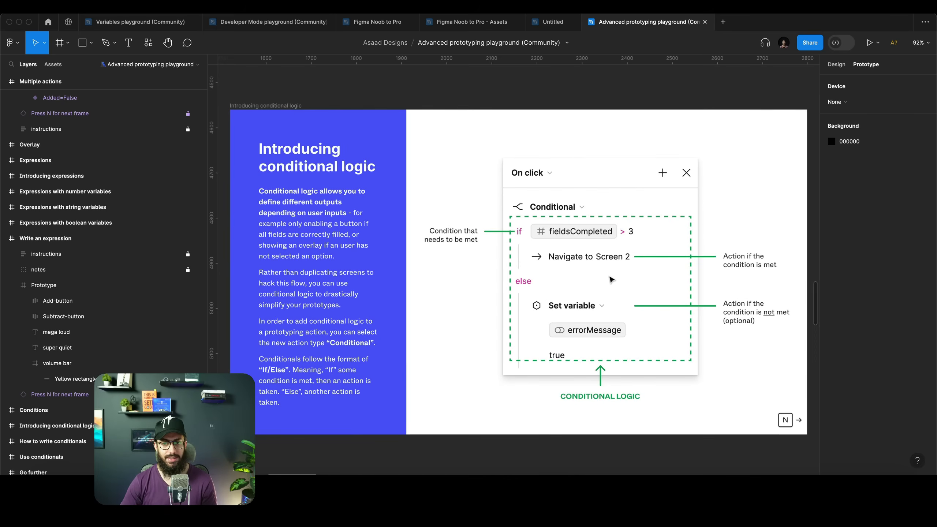
pyautogui.press('n')
pyautogui.press('n')
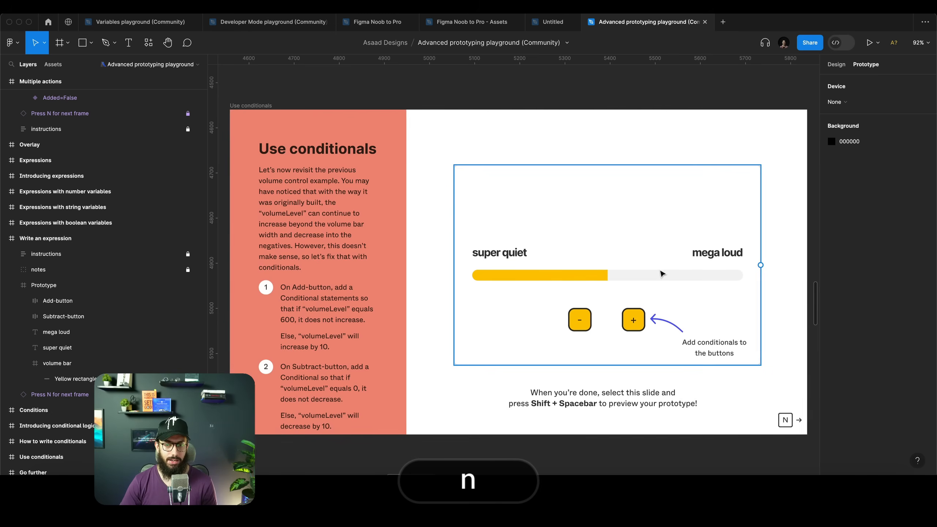
pyautogui.press('n')
pyautogui.press('n')
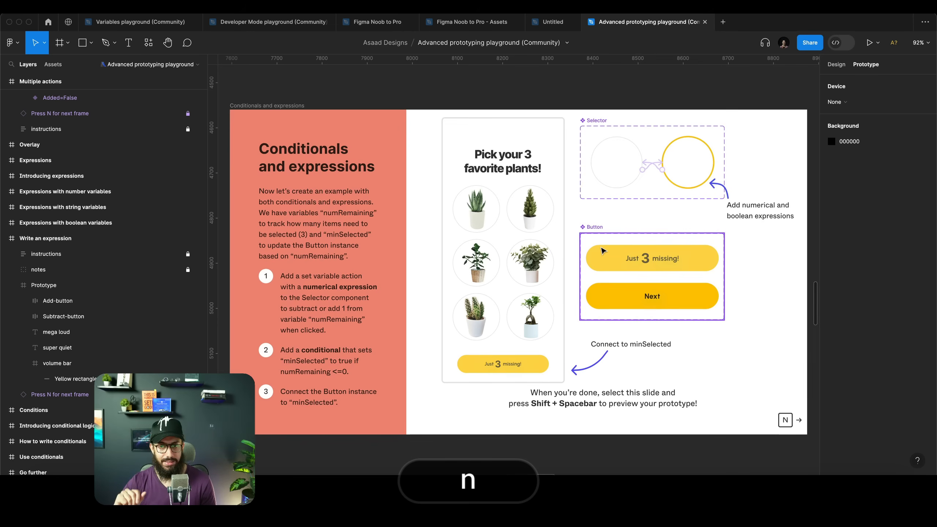
pyautogui.press('n')
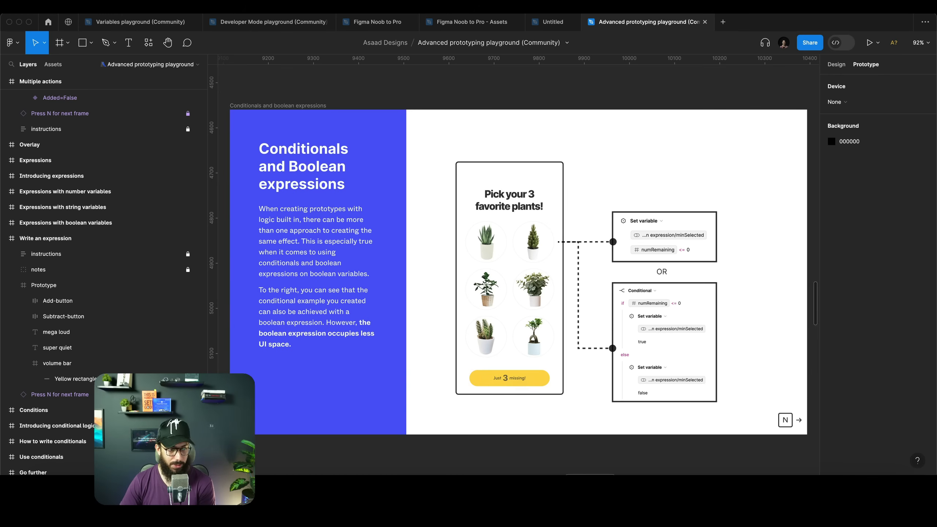
# Switch to the Developer Mode playground file and open the Explore an example file in dev mode page
pyautogui.click(286, 23)
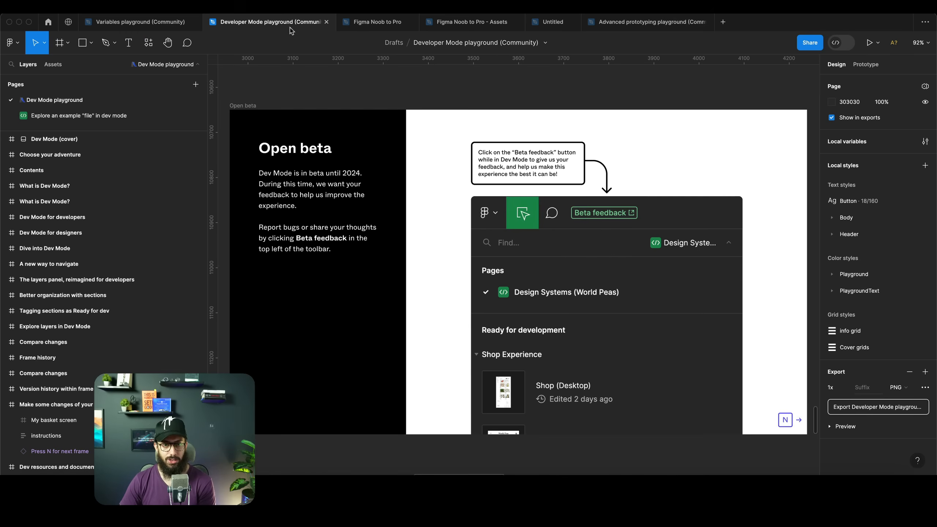
pyautogui.scroll(-10, 427, 116)
pyautogui.scroll(15, 427, 116)
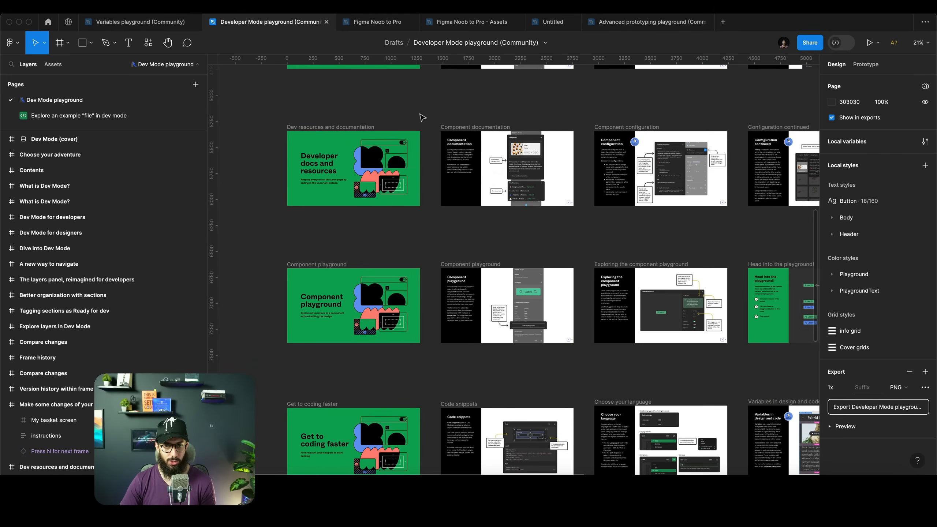
pyautogui.scroll(15, 422, 117)
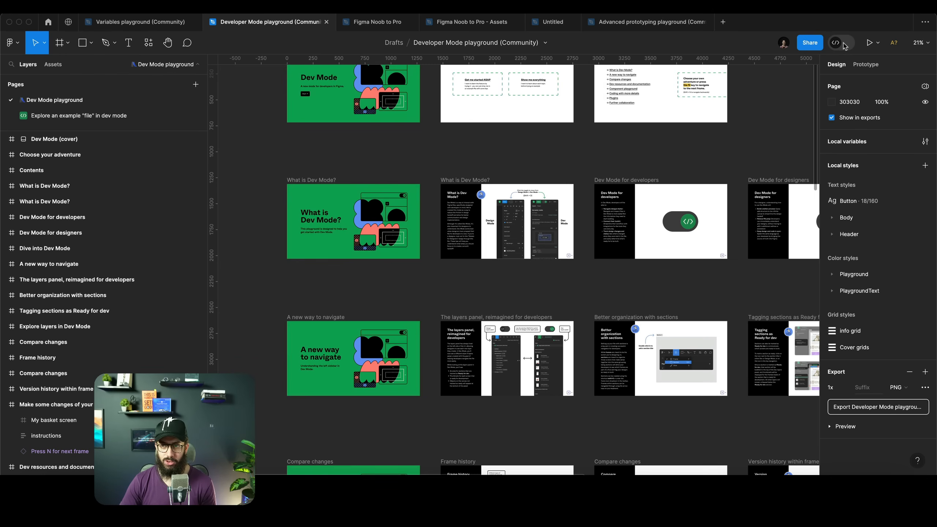
pyautogui.scroll(5, 516, 111)
pyautogui.click(136, 116)
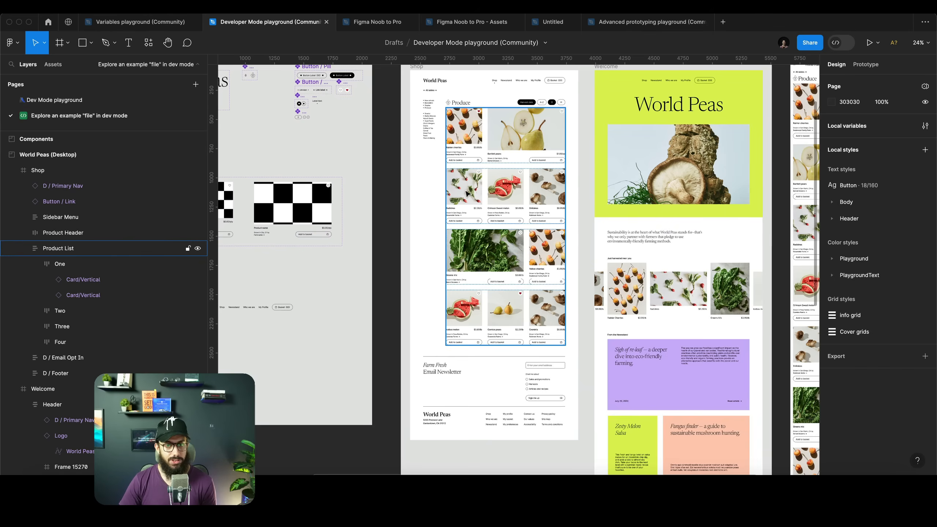
pyautogui.scroll(-5, 472, 159)
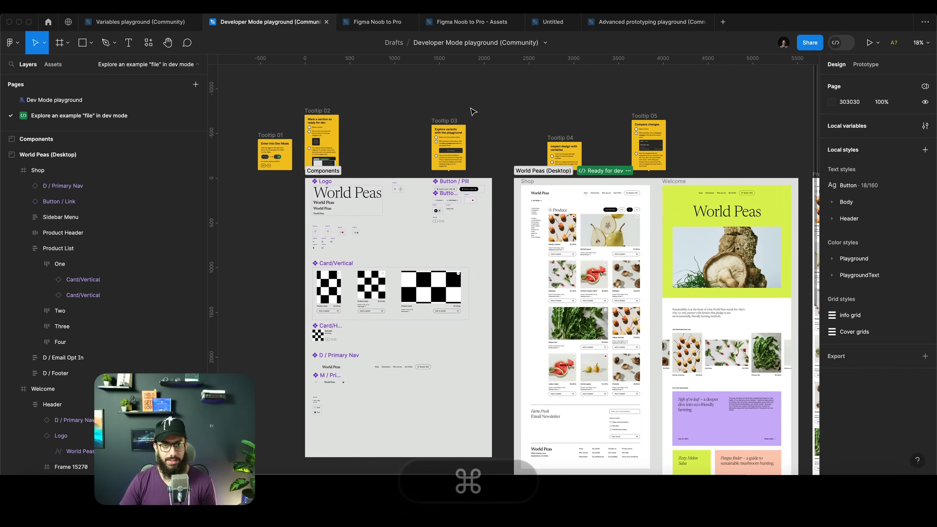
# Turn on Dev Mode and select the Components frame to inspect it
pyautogui.click(841, 44)
pyautogui.hotkey('shift', 'd')
pyautogui.hotkey('shift', 'd')
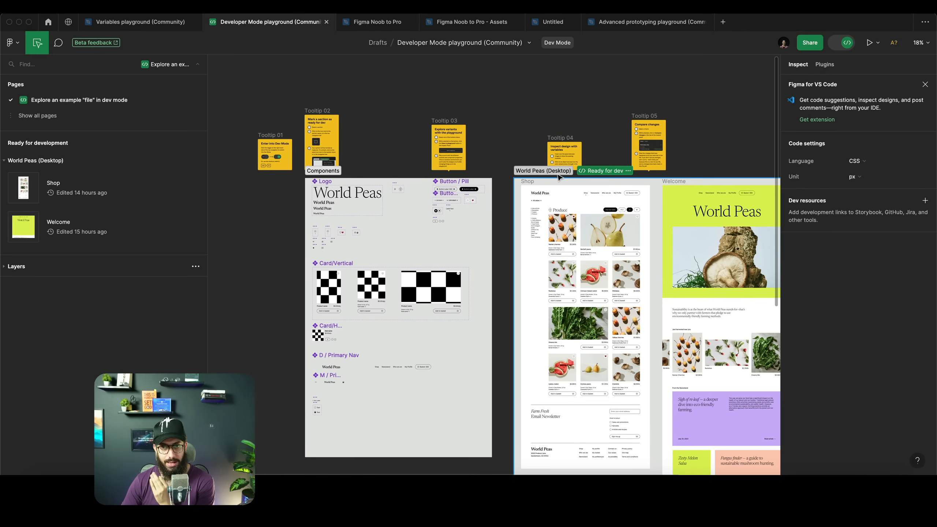
pyautogui.click(595, 173)
pyautogui.click(538, 177)
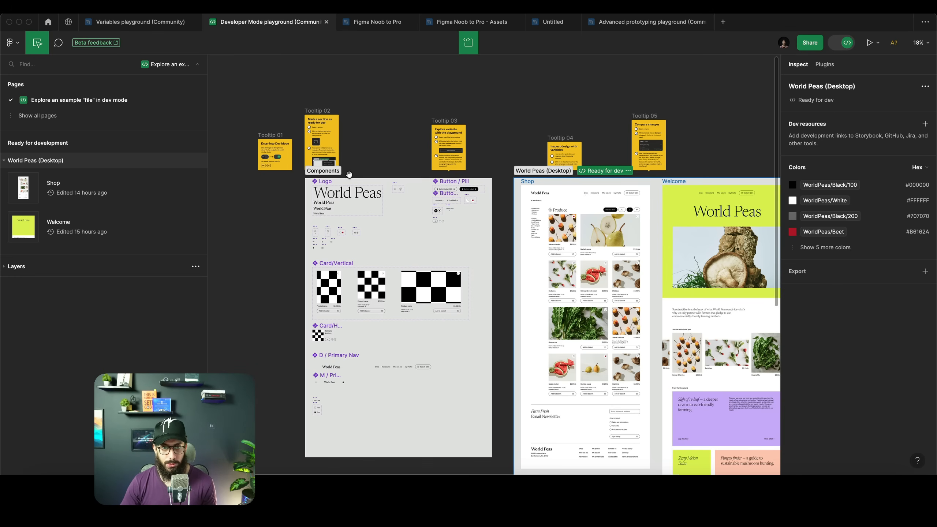
# Zoom into the Components frame to examine its contents, then deselect it
pyautogui.click(322, 172)
pyautogui.scroll(5, 315, 175)
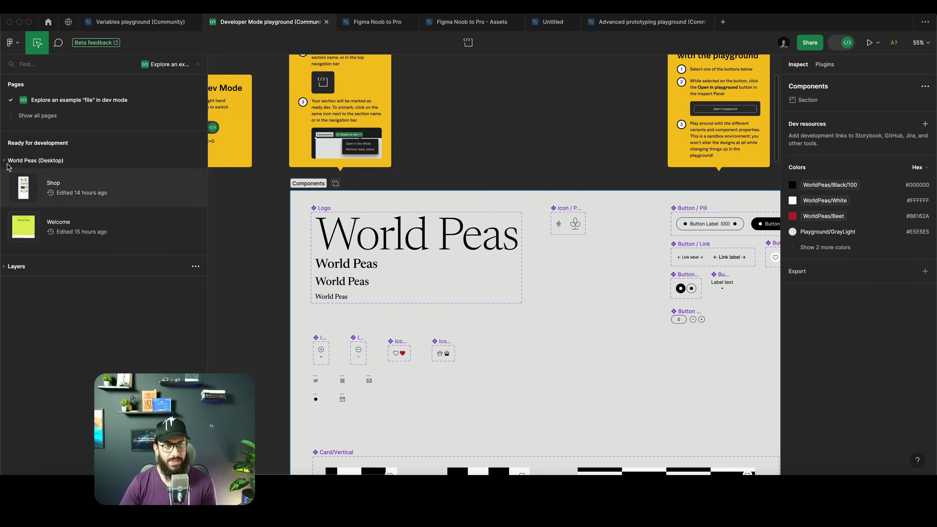
pyautogui.scroll(-1, 587, 172)
pyautogui.scroll(-5, 587, 172)
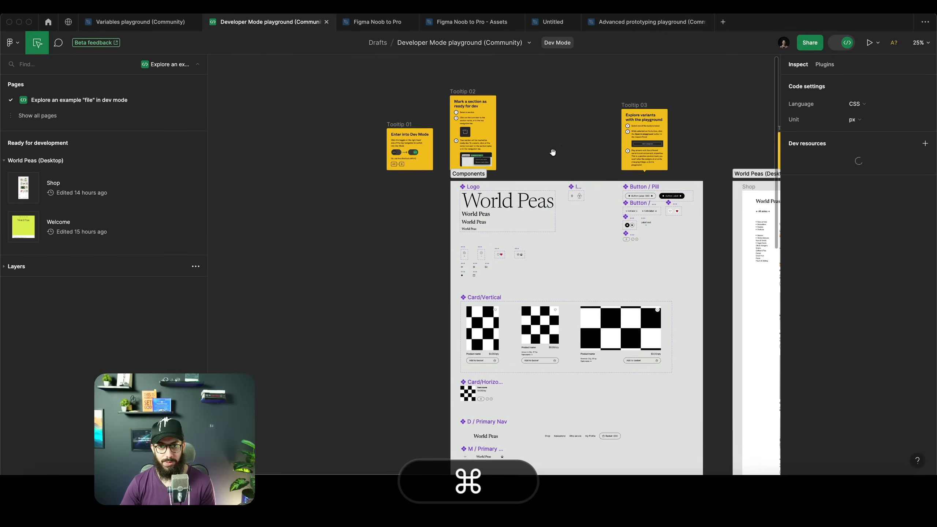
pyautogui.click(553, 149)
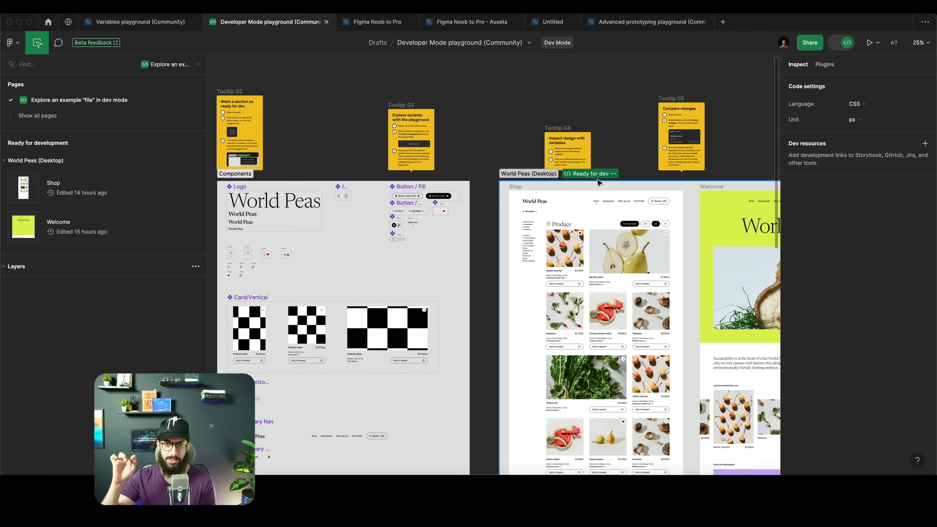
# Select the Shop and Welcome frames from the ready-for-development list to inspect each one
pyautogui.click(105, 192)
pyautogui.click(98, 224)
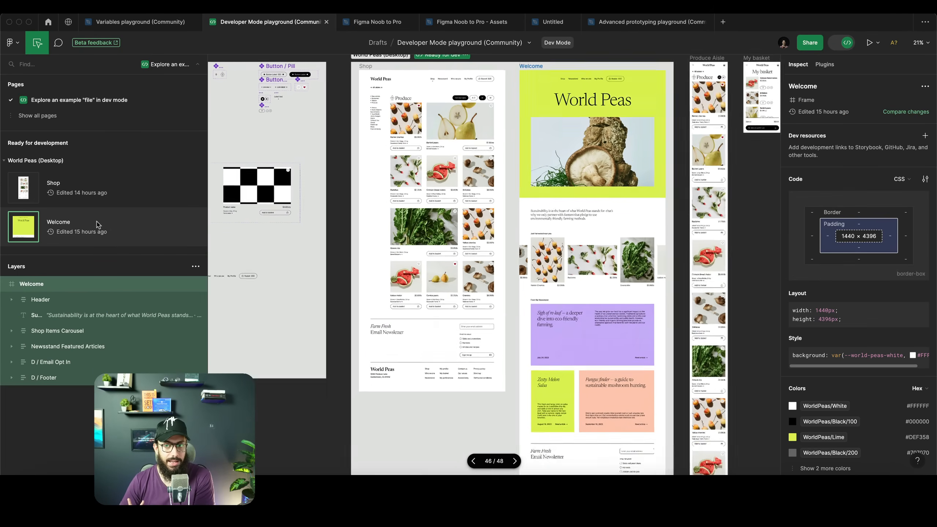
pyautogui.click(98, 202)
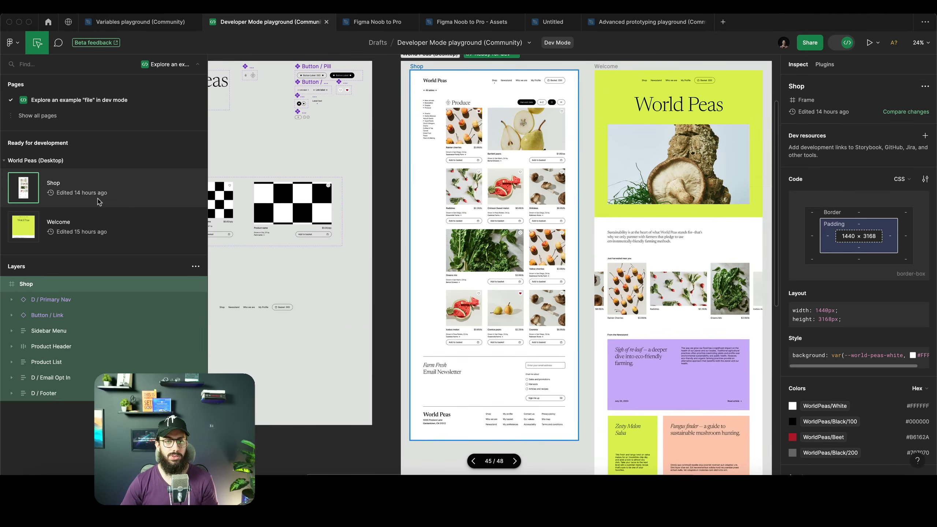
pyautogui.hscroll(-5, 416, 186)
pyautogui.scroll(3, 416, 186)
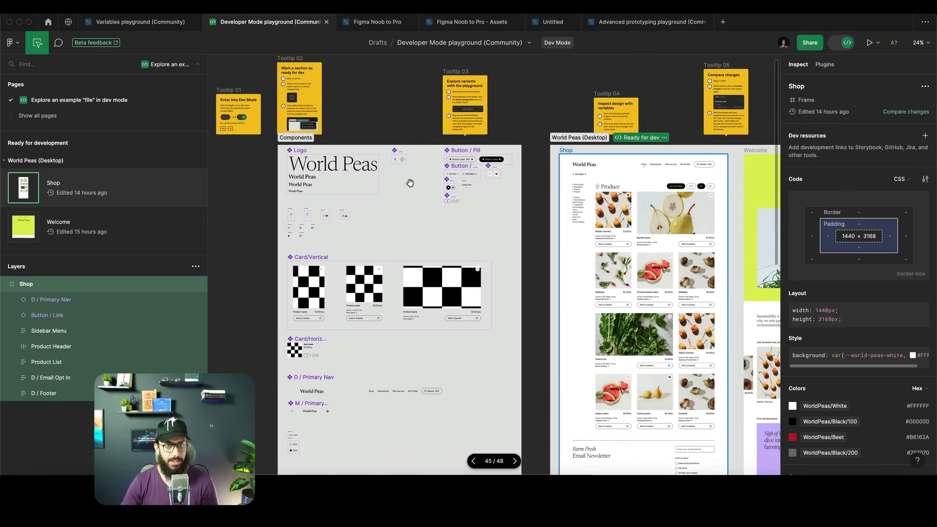
# Open the Components section and inspect Button/Link/Nav Label, Button/Qty Stepper and Icon/List View
pyautogui.click(391, 177)
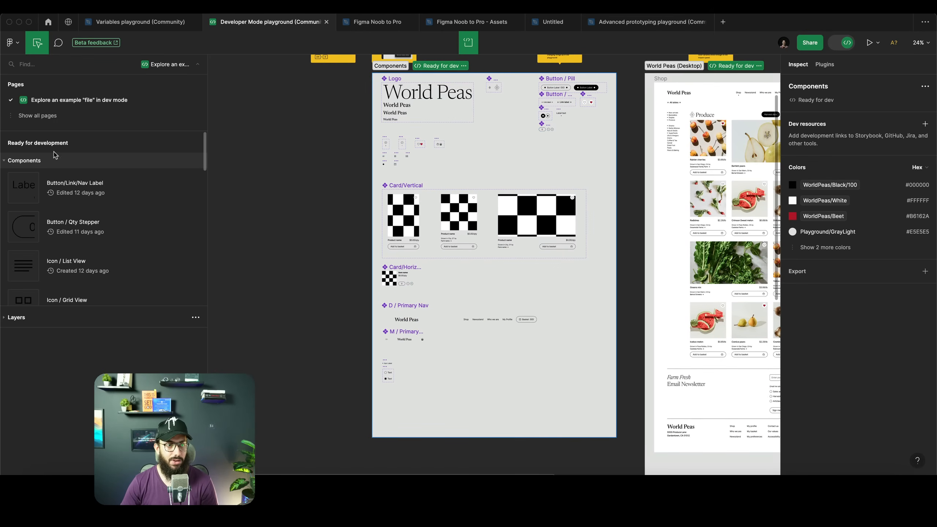
pyautogui.click(33, 163)
pyautogui.click(60, 187)
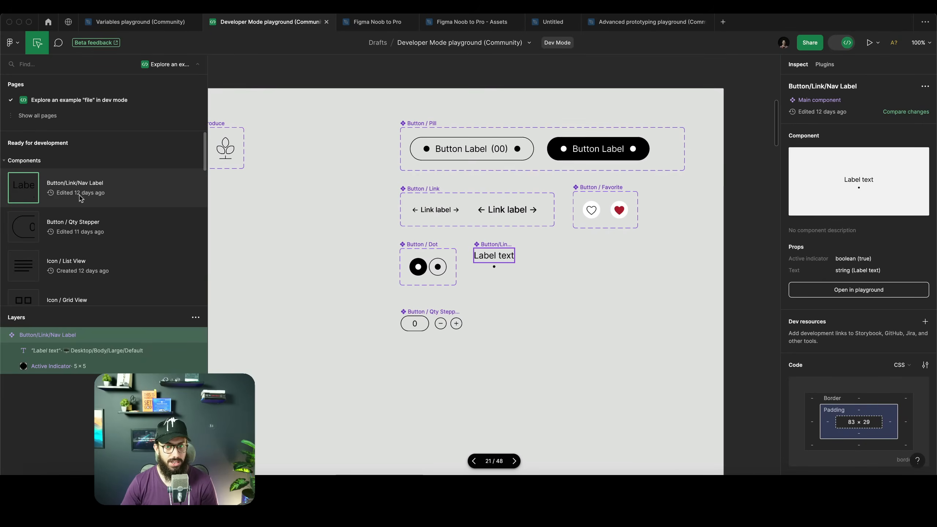
pyautogui.click(89, 236)
pyautogui.click(82, 283)
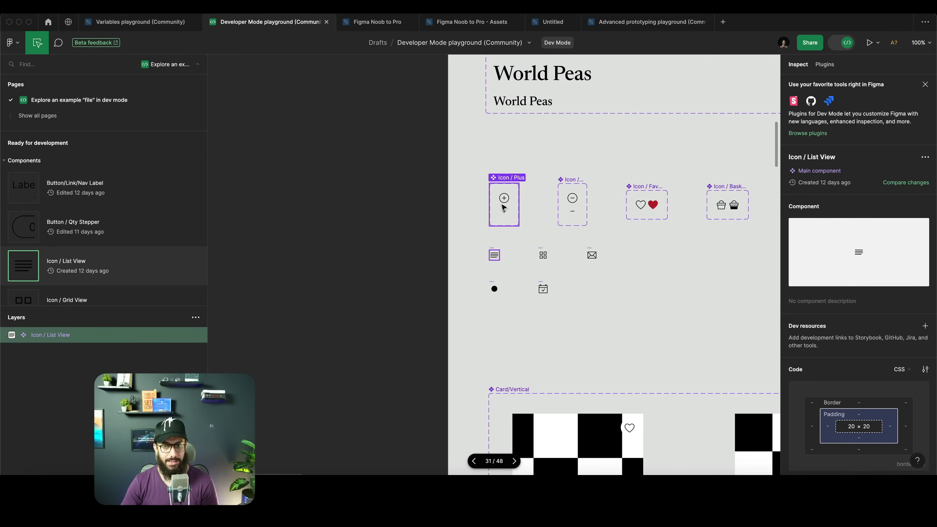
# Inspect the Icon/Plus component set and its Outlined=True variant on the canvas
pyautogui.click(508, 201)
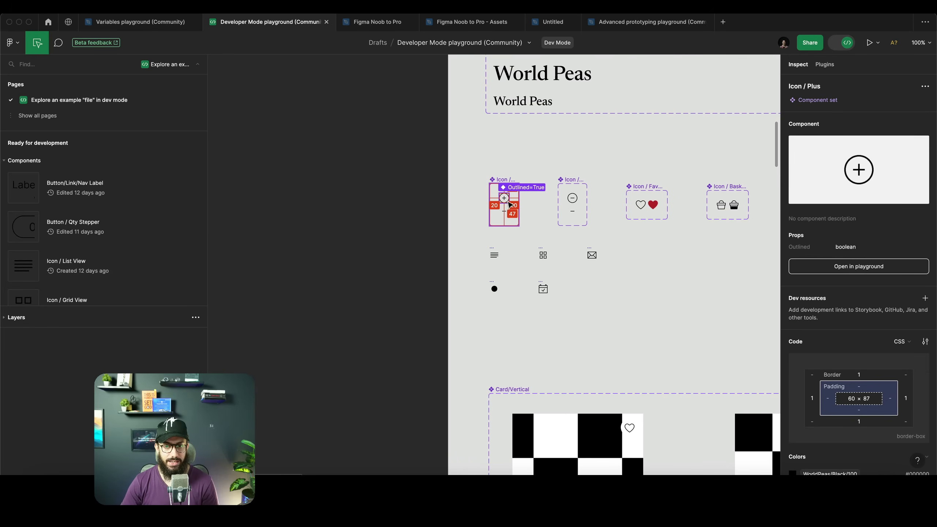
pyautogui.click(507, 204)
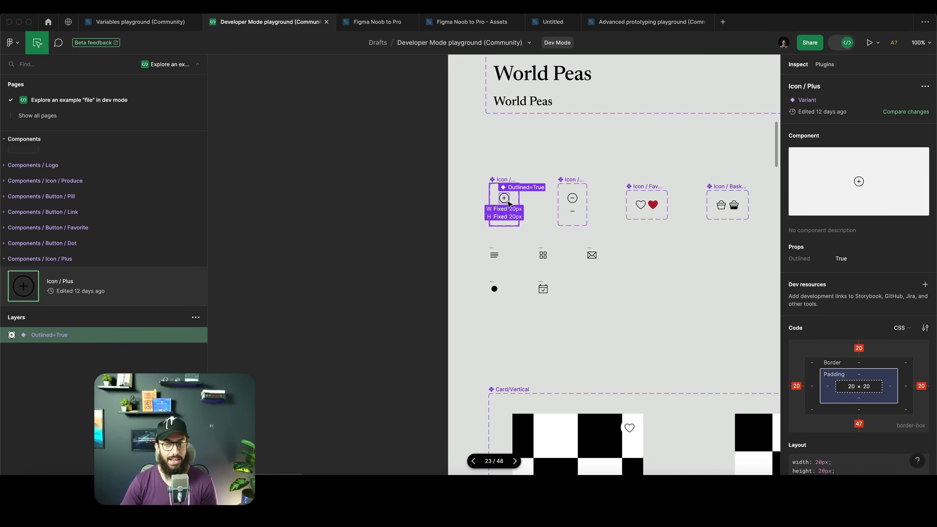
pyautogui.scroll(10, 509, 205)
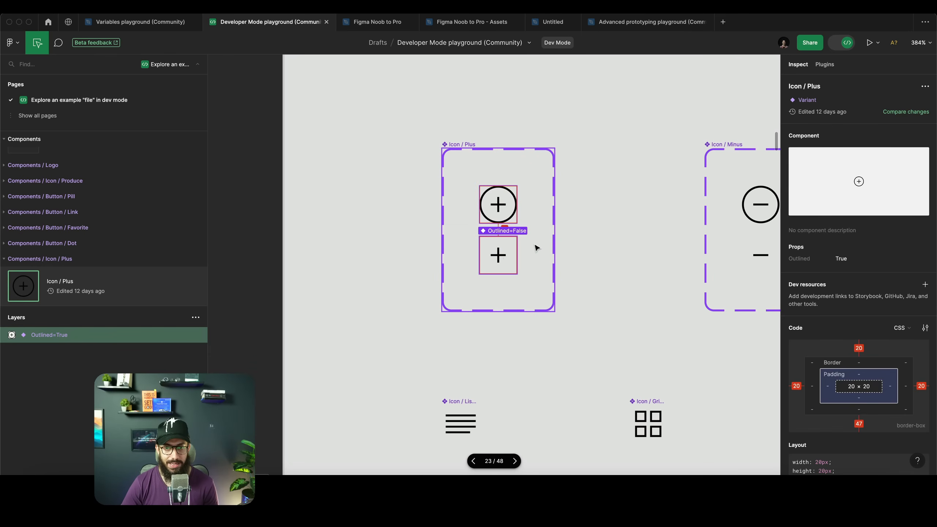
pyautogui.scroll(-10, 520, 221)
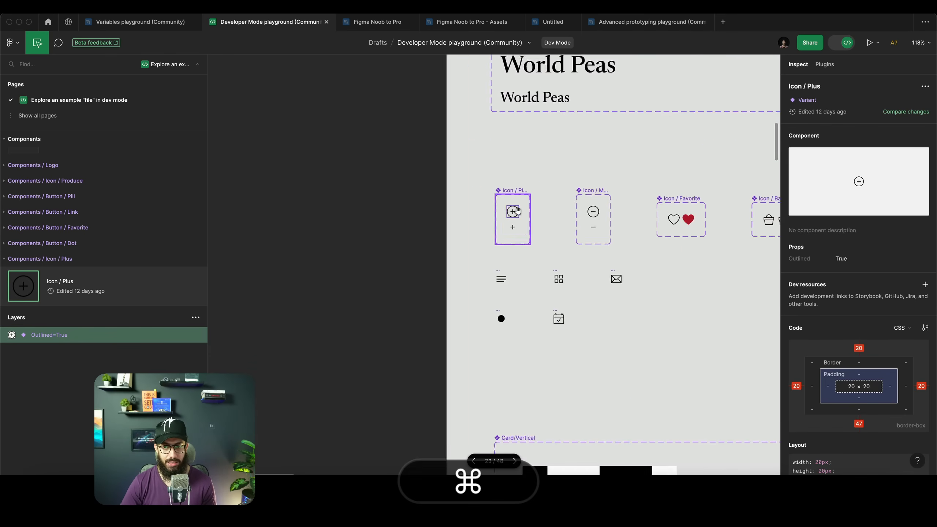
pyautogui.scroll(-10, 517, 211)
pyautogui.hscroll(-5, 480, 210)
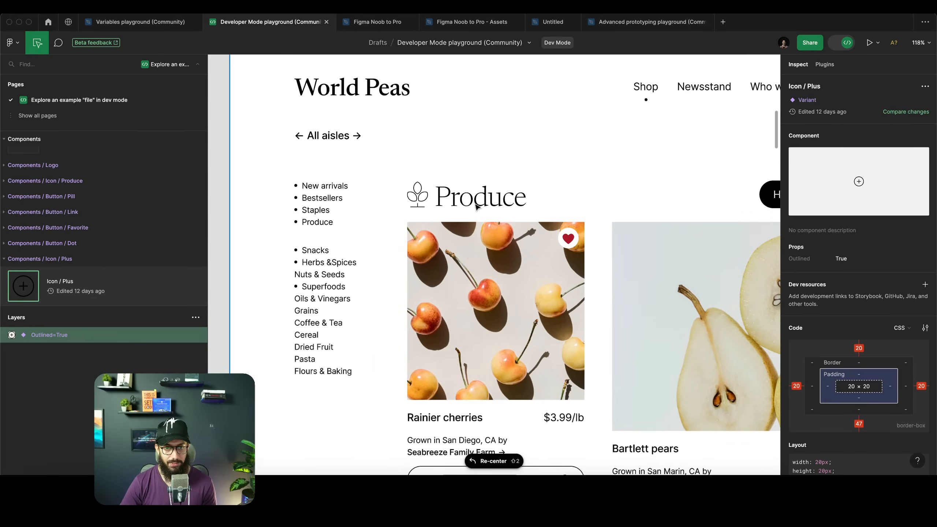
# Inspect the Produce heading and the Rainier cherries Card/Vertical instance in the Shop frame
pyautogui.click(468, 200)
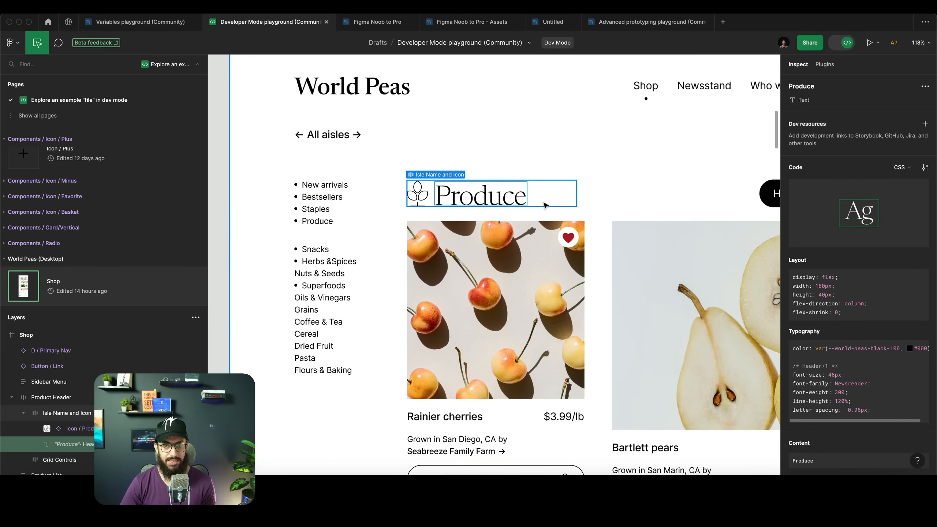
pyautogui.click(545, 203)
pyautogui.scroll(-3, 523, 244)
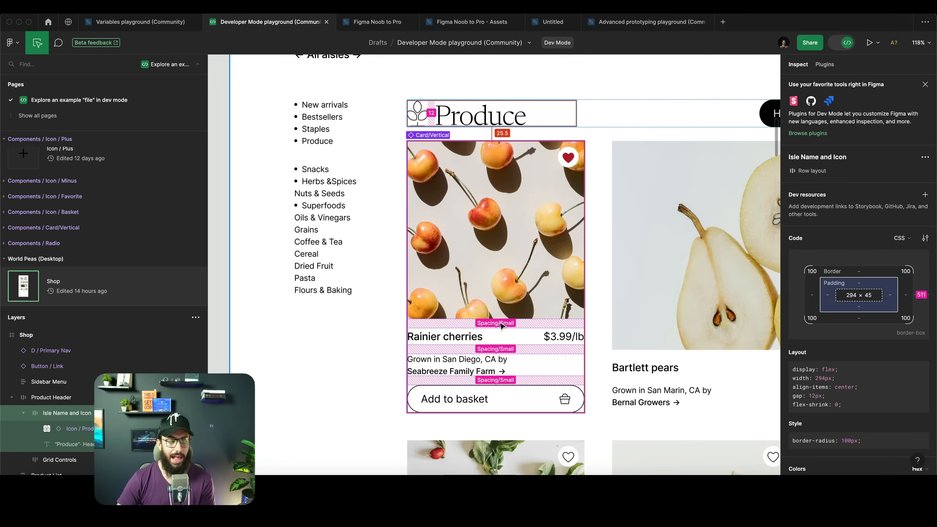
pyautogui.click(519, 279)
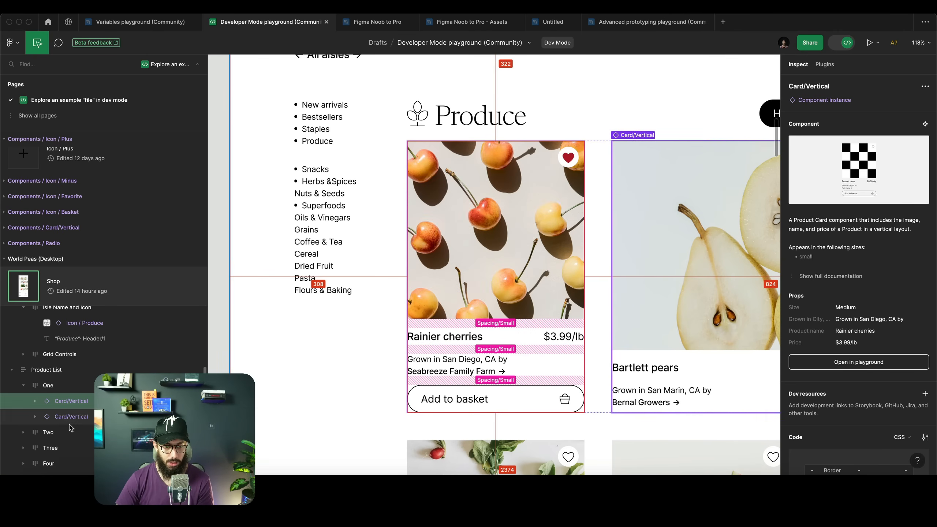
# Open the Rainier cherries card in the component playground and try the Small and Large sizes
pyautogui.click(857, 367)
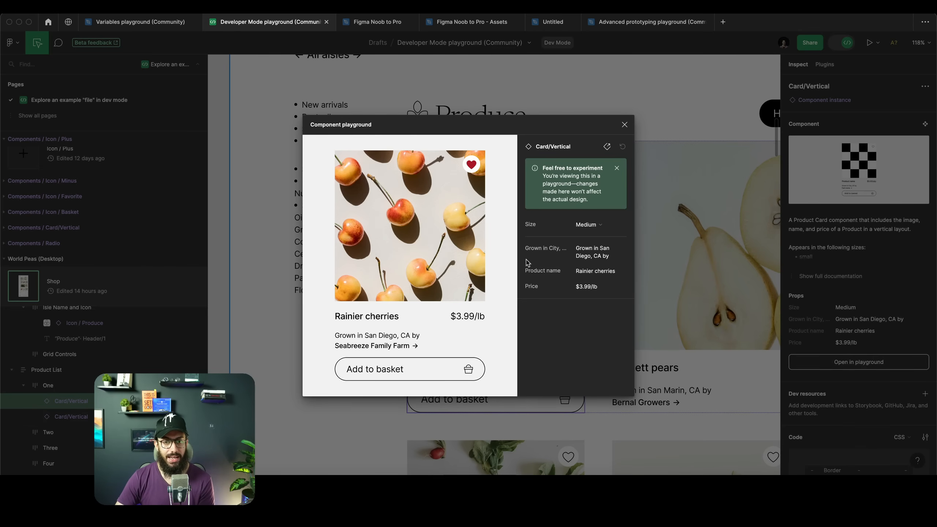
pyautogui.click(597, 230)
pyautogui.click(597, 235)
pyautogui.click(598, 229)
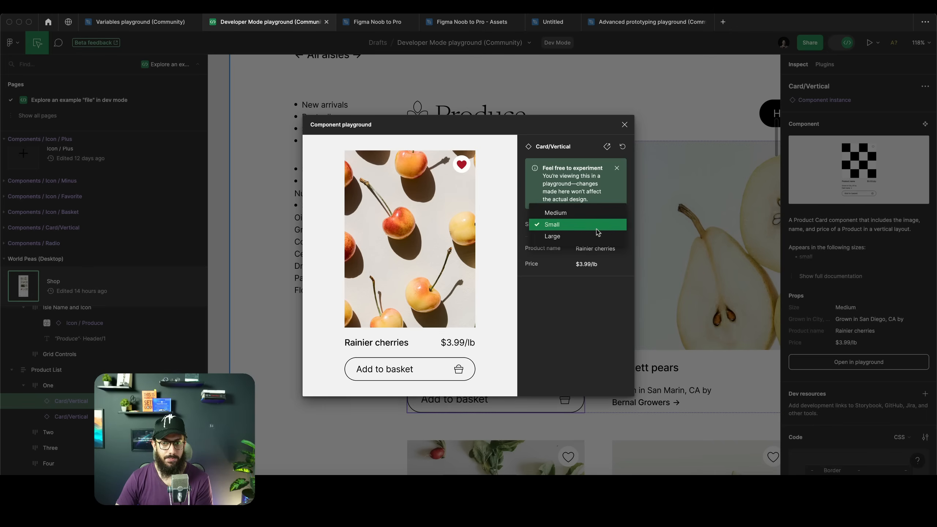
pyautogui.click(597, 237)
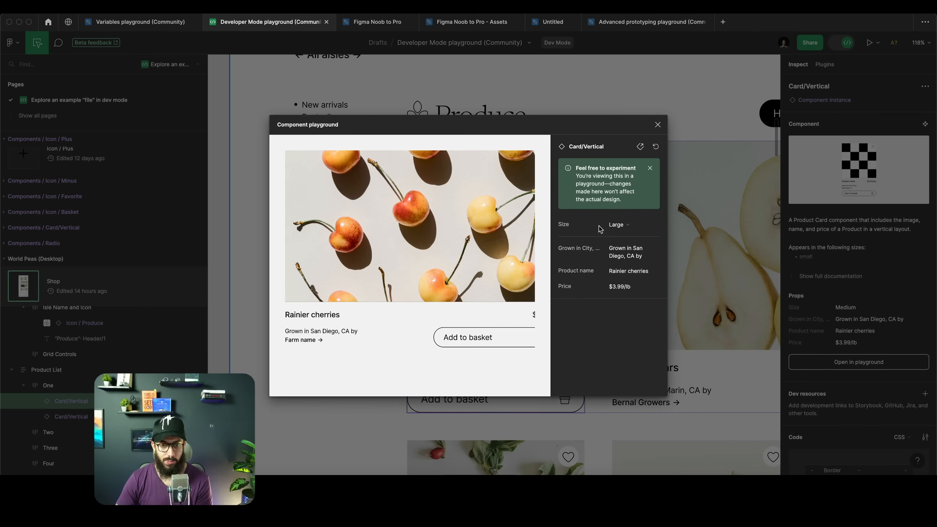
# Replace the Grown in City text in the playground with sdfsdfsdfsdfdsfdsf
pyautogui.click(626, 251)
pyautogui.write('sdfsdfsdfsdf')
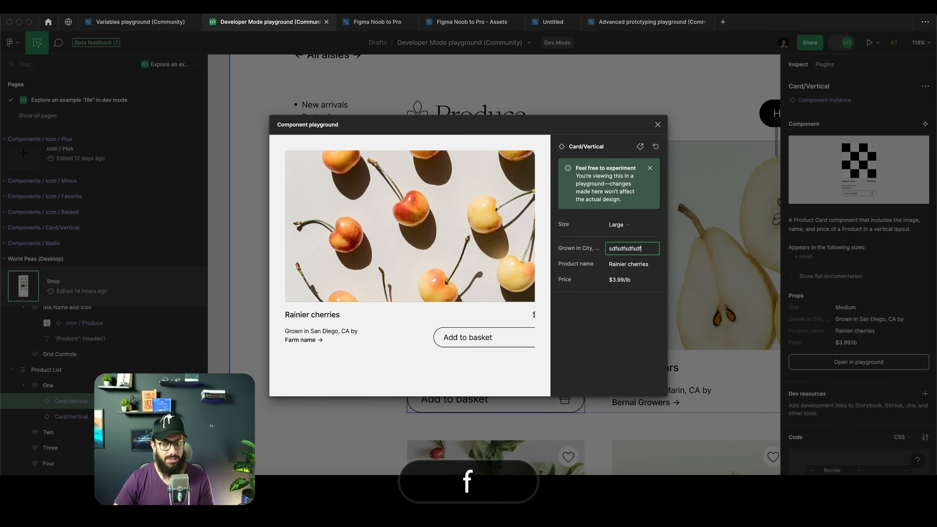
pyautogui.write('dsfdsf')
pyautogui.press('Return')
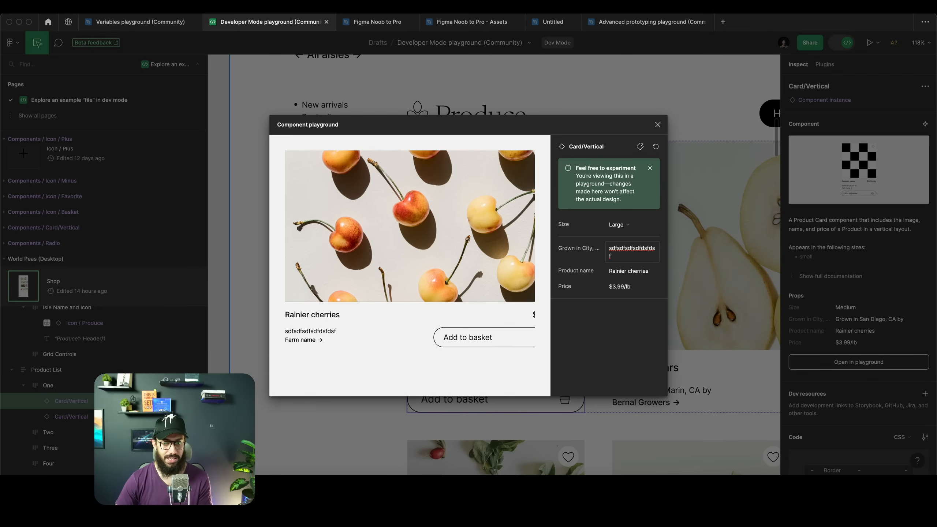
# Append asdklaskd;lsadklasd;lk to the product name in the playground
pyautogui.click(631, 274)
pyautogui.press('Right')
pyautogui.write('asdklaskd;lsadklasd;lk')
pyautogui.press('Tab')
# Set the playground card's size back to Medium and close the component playground
pyautogui.click(627, 224)
pyautogui.click(631, 207)
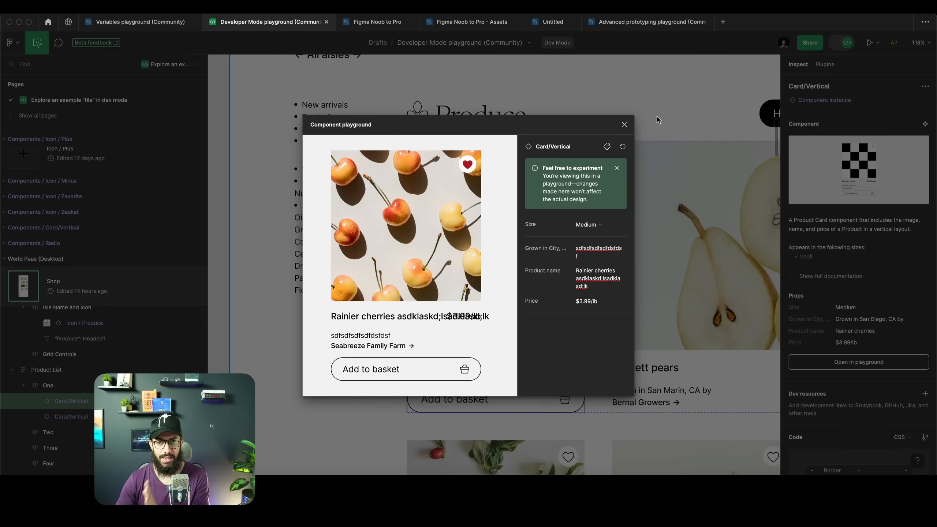
pyautogui.press('Escape')
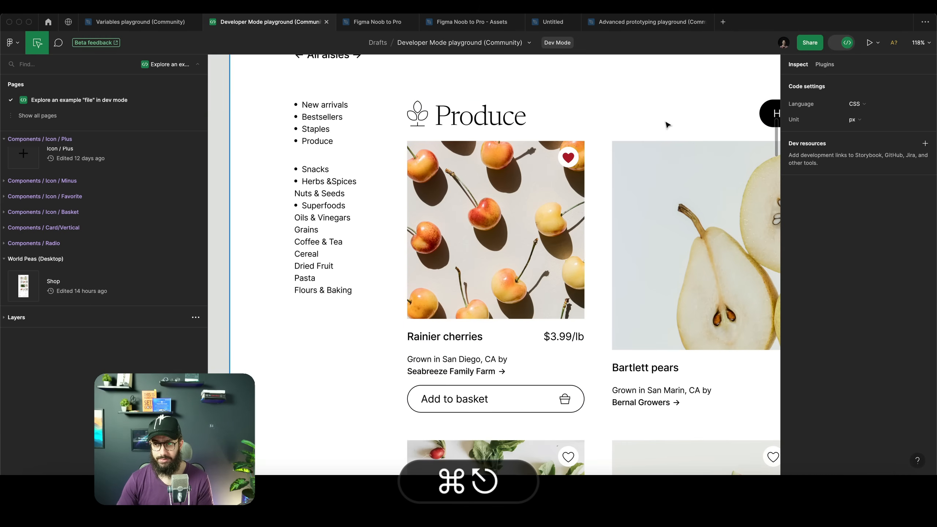
# Select the card's image, step up through its parent layers, then reselect the Card/Vertical instance
pyautogui.click(582, 188)
pyautogui.doubleClick(582, 186)
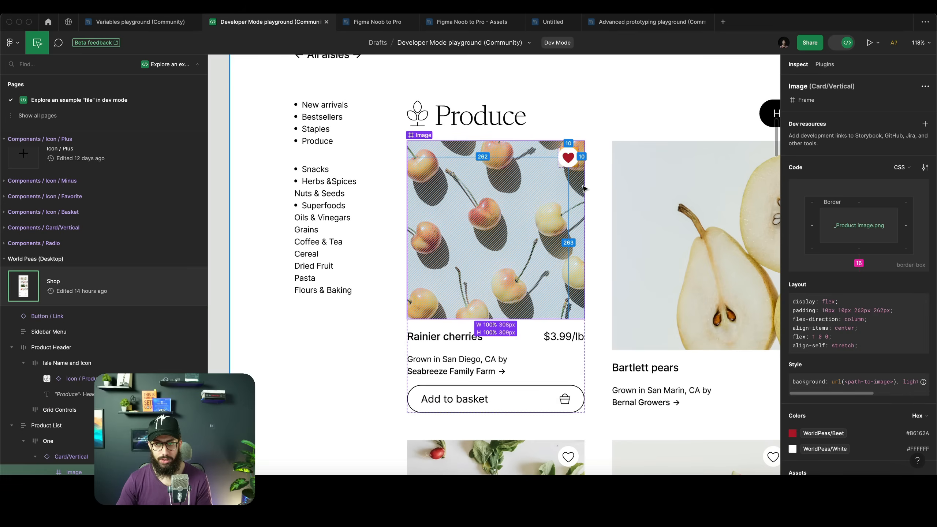
pyautogui.hotkey('shift', 'Return')
pyautogui.hotkey('shift', 'Return')
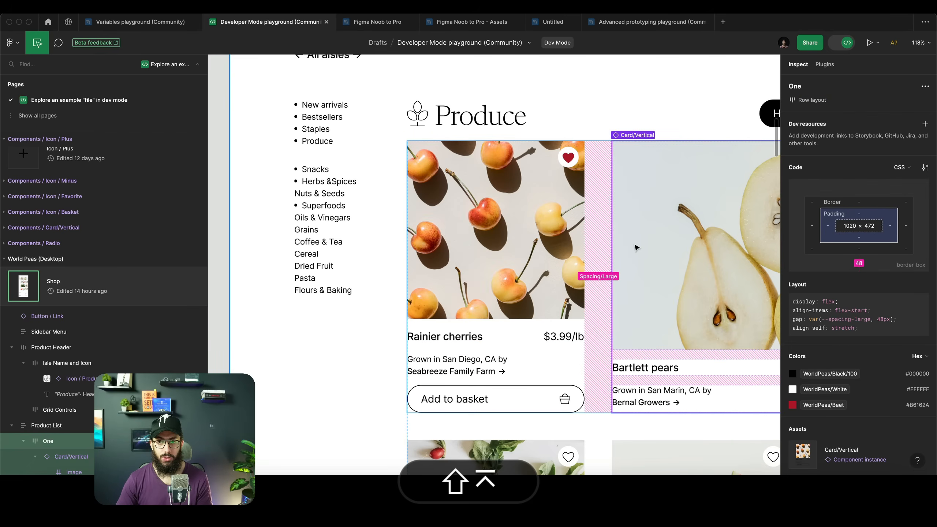
pyautogui.click(474, 253)
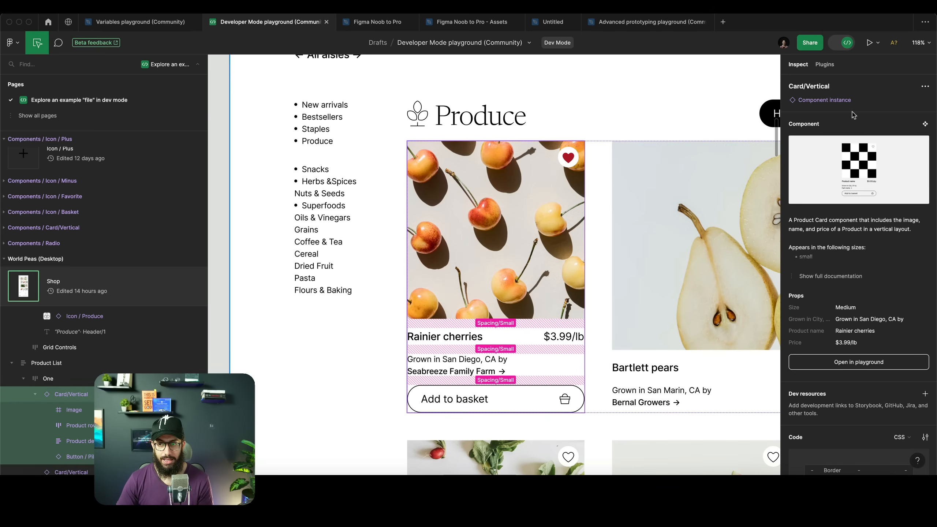
# View the list of Dev Mode plugins, then return to the inspect properties
pyautogui.scroll(-3, 847, 112)
pyautogui.scroll(3, 847, 112)
pyautogui.click(819, 65)
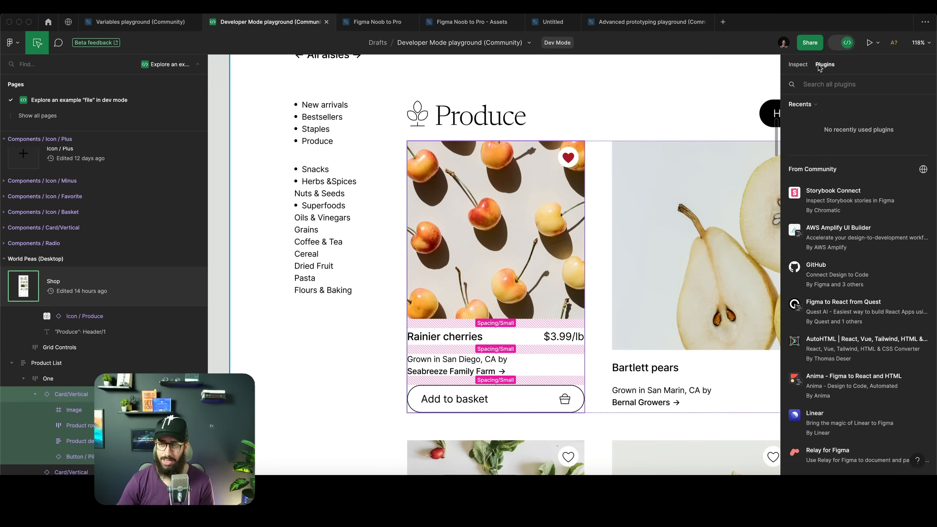
pyautogui.click(800, 65)
# Scroll through the card's inspect properties and select its Layout code
pyautogui.scroll(-3, 703, 139)
pyautogui.scroll(-7, 859, 251)
pyautogui.scroll(-5, 936, 294)
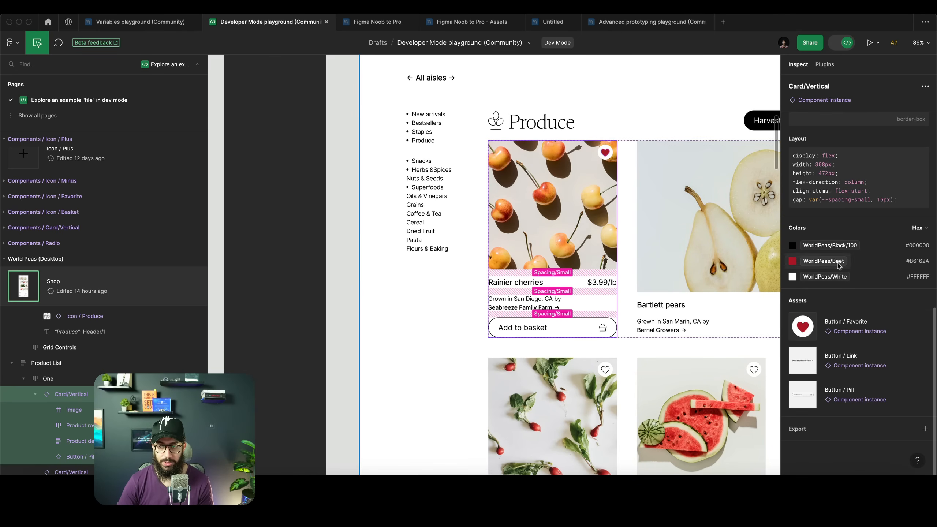
pyautogui.scroll(5, 825, 265)
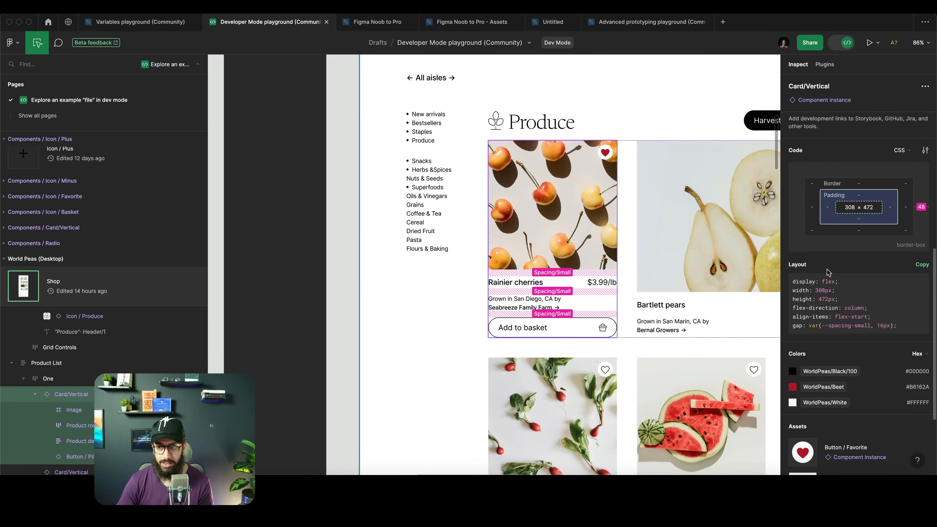
pyautogui.moveTo(895, 326); pyautogui.dragTo(793, 273)
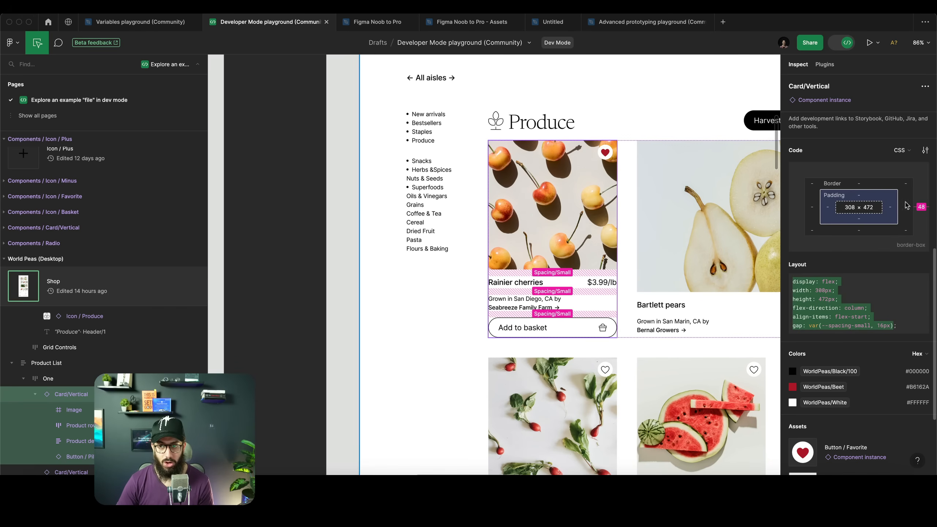
# Switch the code language to SwiftUI, then to Compose
pyautogui.click(903, 150)
pyautogui.click(883, 182)
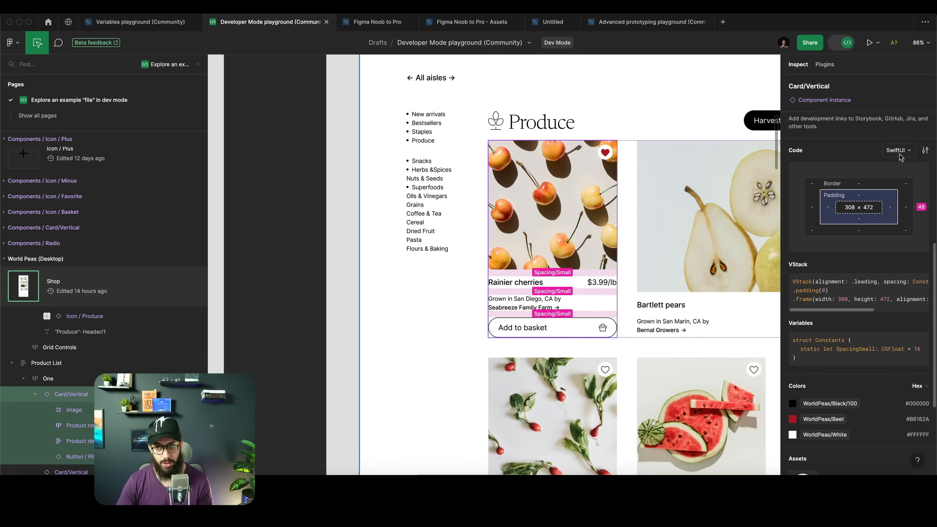
pyautogui.click(903, 150)
pyautogui.click(884, 194)
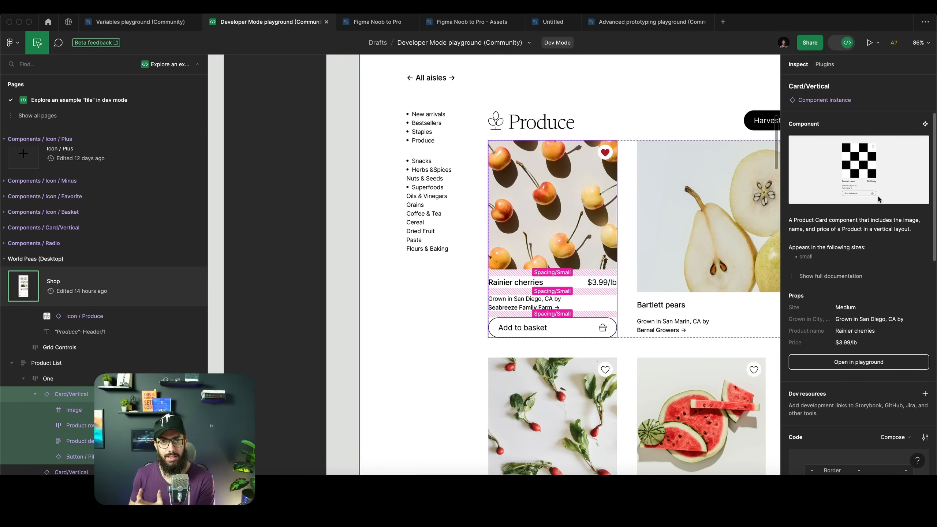
pyautogui.press('ctrl+super+r')
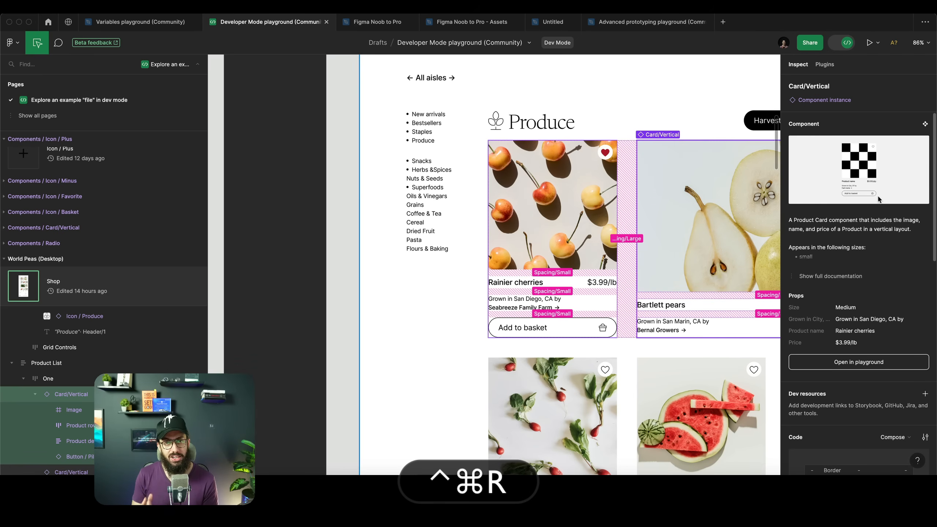